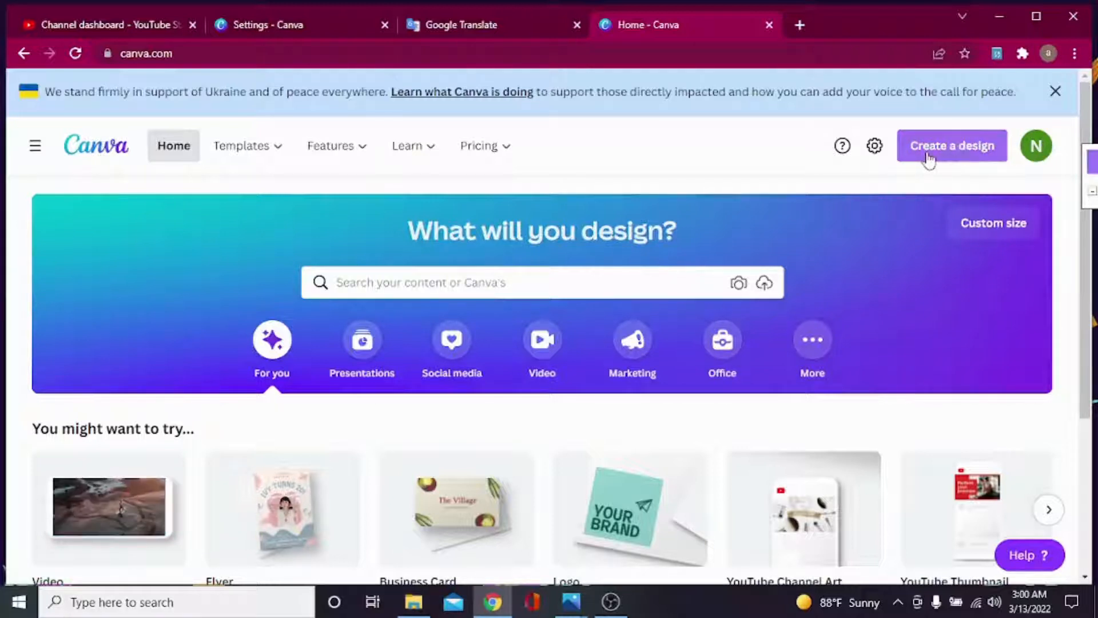
Start a blank 8.5 × 5 cm Business Card design by searching 'bu' in Create a design.
{"action": "left_click", "coordinate": [961, 152]}
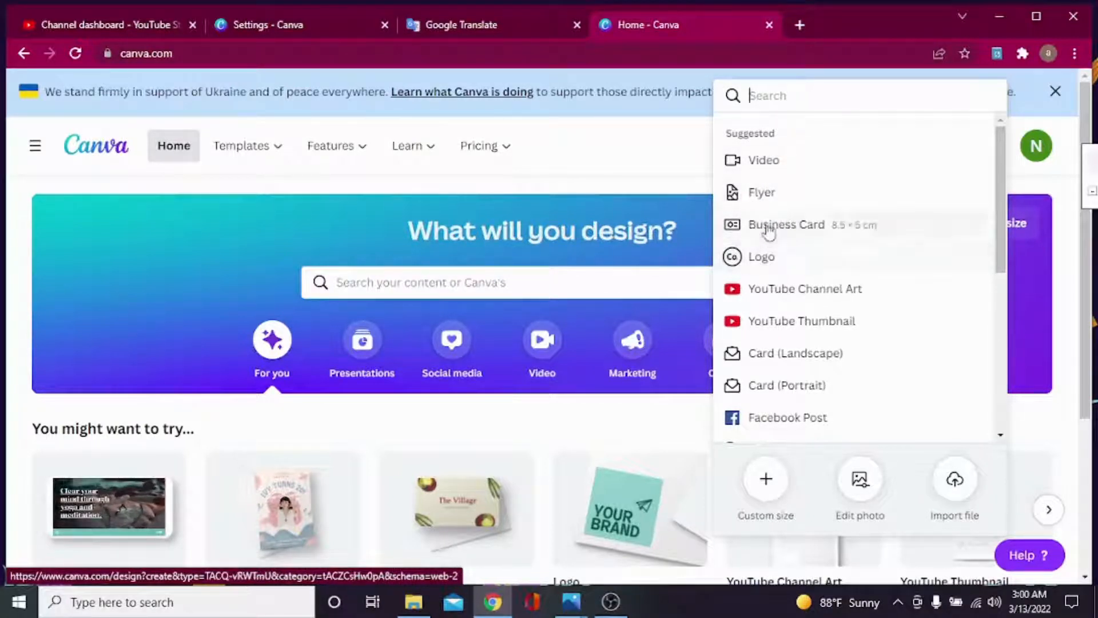
{"action": "scroll", "coordinate": [767, 298], "scroll_direction": "down", "scroll_amount": 1}
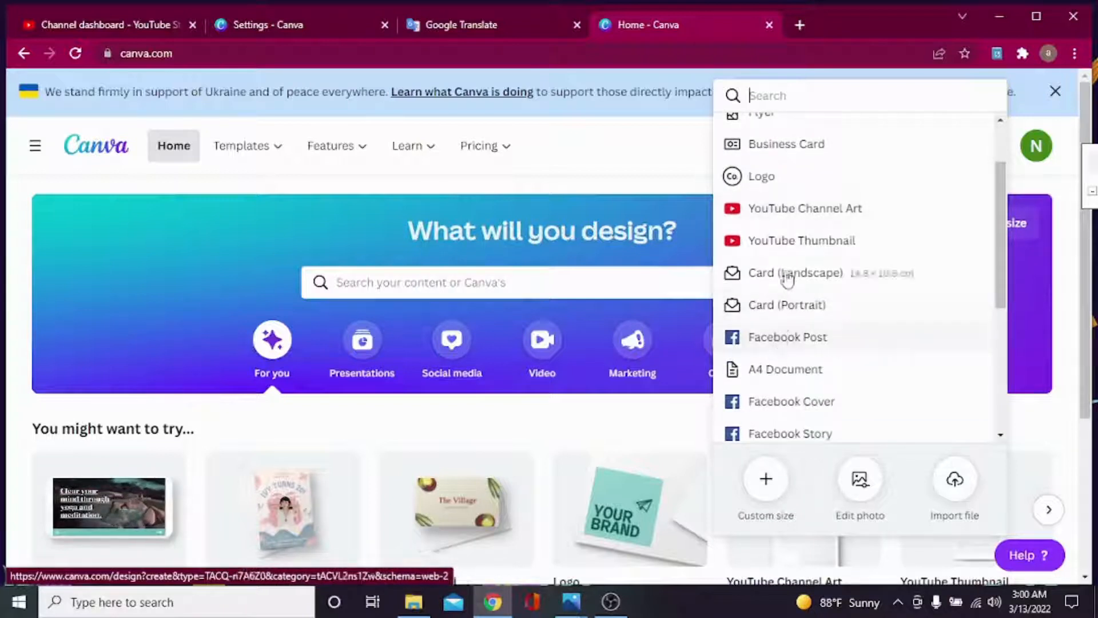
{"action": "scroll", "coordinate": [755, 204], "scroll_direction": "down", "scroll_amount": 3}
{"action": "scroll", "coordinate": [777, 250], "scroll_direction": "up", "scroll_amount": 4}
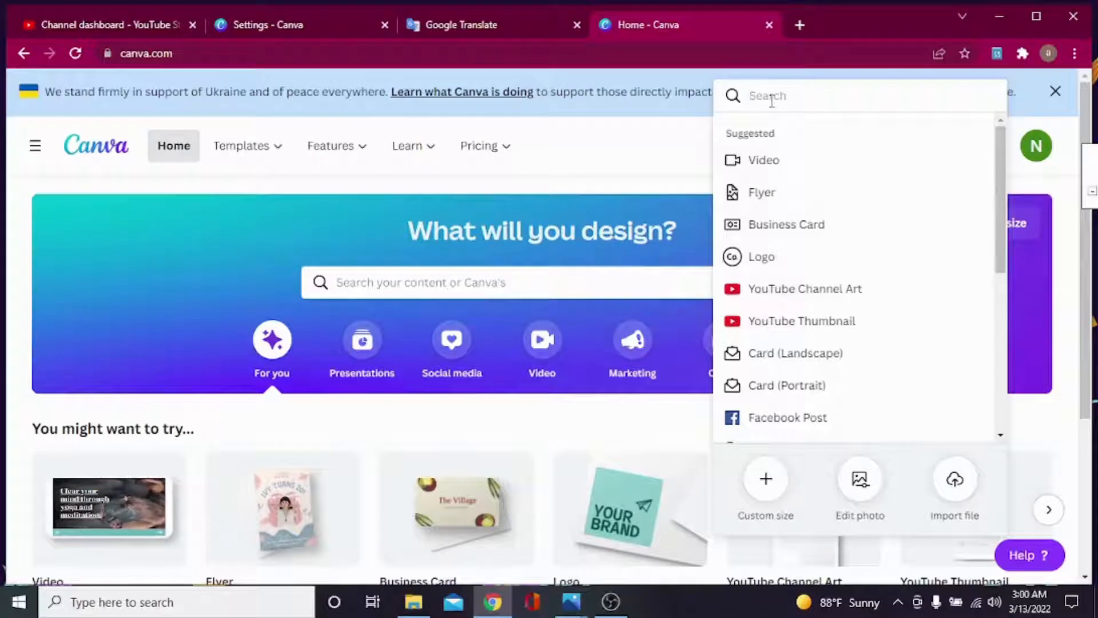
{"action": "type", "text": "bus"}
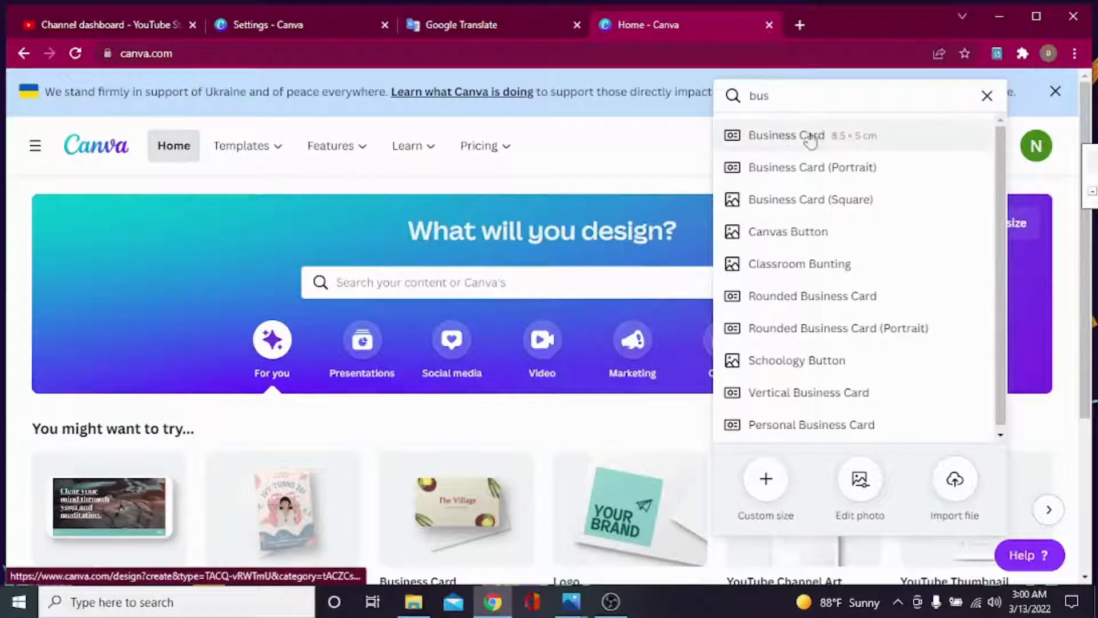
{"action": "left_click", "coordinate": [795, 139]}
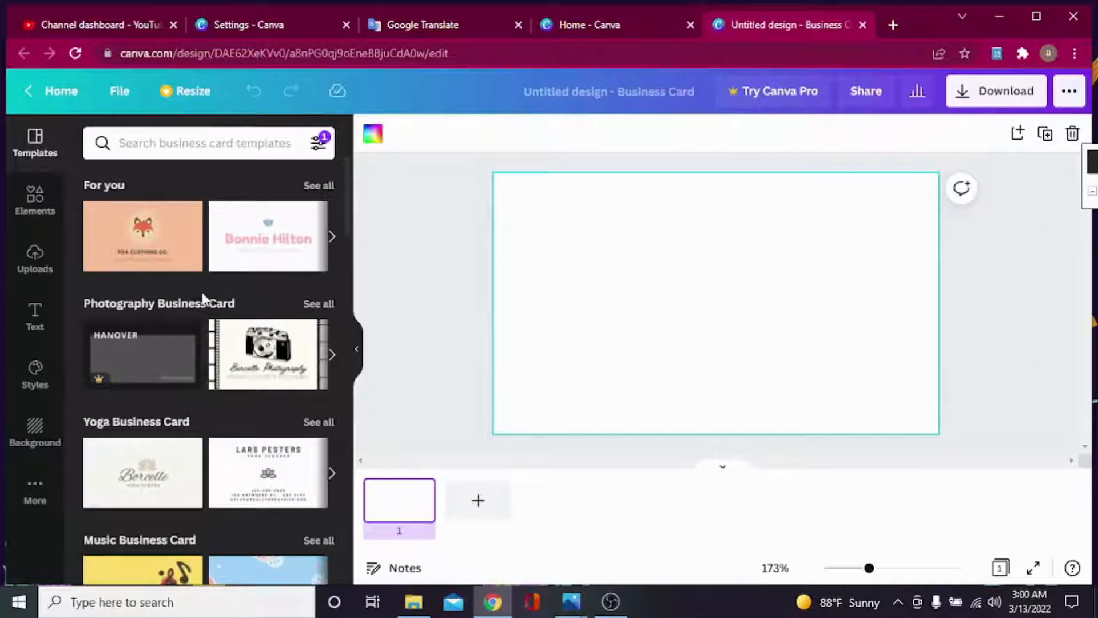
{"action": "scroll", "coordinate": [206, 300], "scroll_direction": "down", "scroll_amount": 5}
{"action": "scroll", "coordinate": [206, 300], "scroll_direction": "up", "scroll_amount": 4}
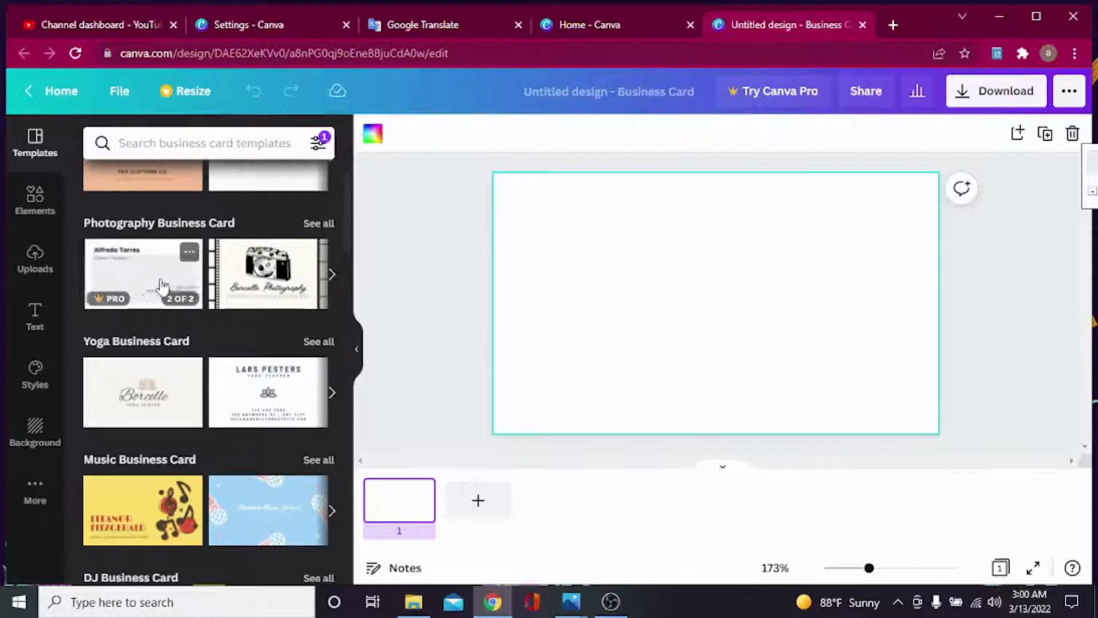
{"action": "scroll", "coordinate": [143, 275], "scroll_direction": "down", "scroll_amount": 4}
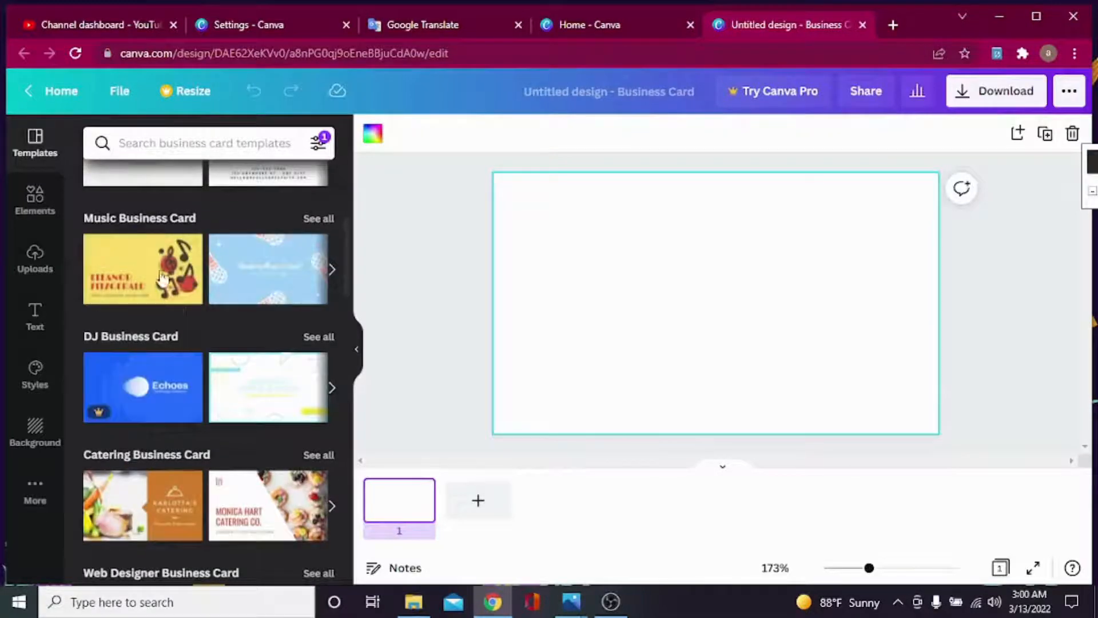
{"action": "scroll", "coordinate": [218, 286], "scroll_direction": "down", "scroll_amount": 4}
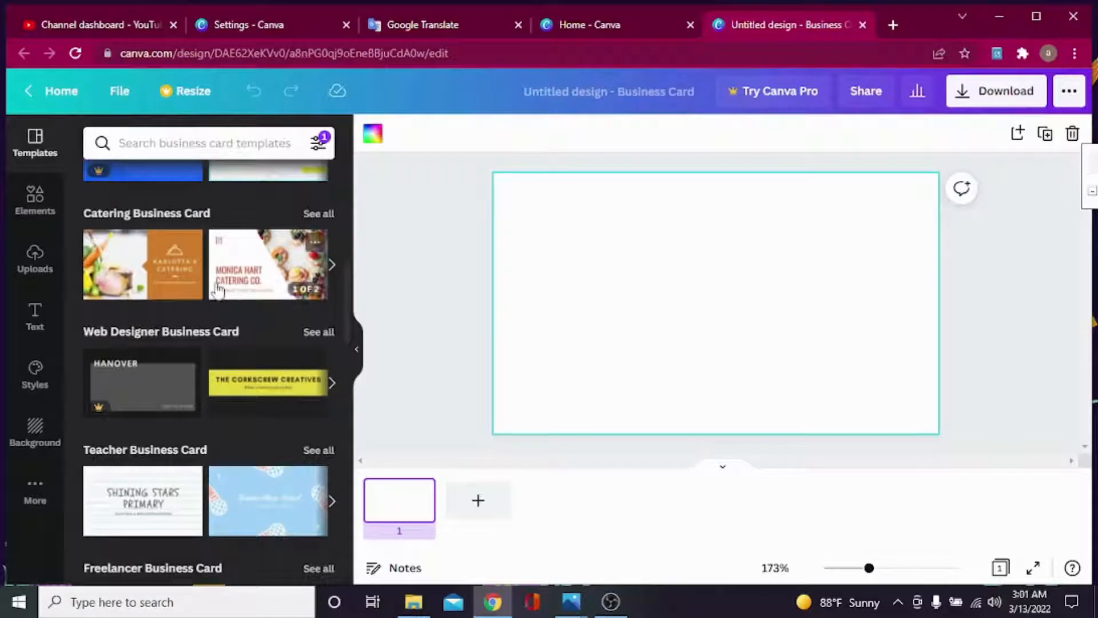
{"action": "scroll", "coordinate": [198, 291], "scroll_direction": "down", "scroll_amount": 5}
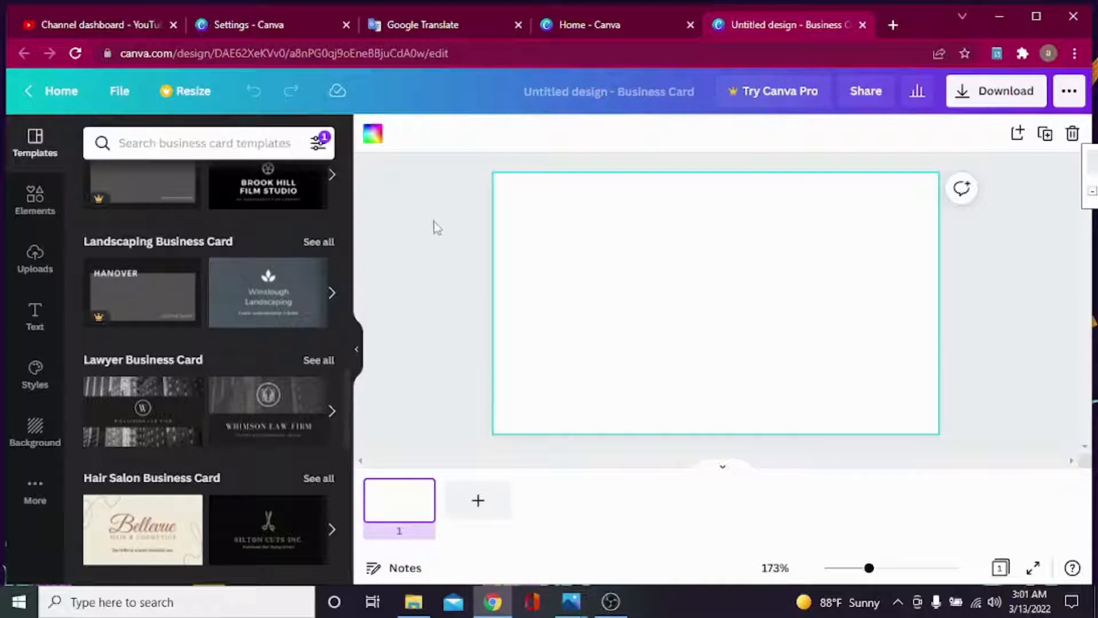
{"action": "left_click", "coordinate": [601, 256]}
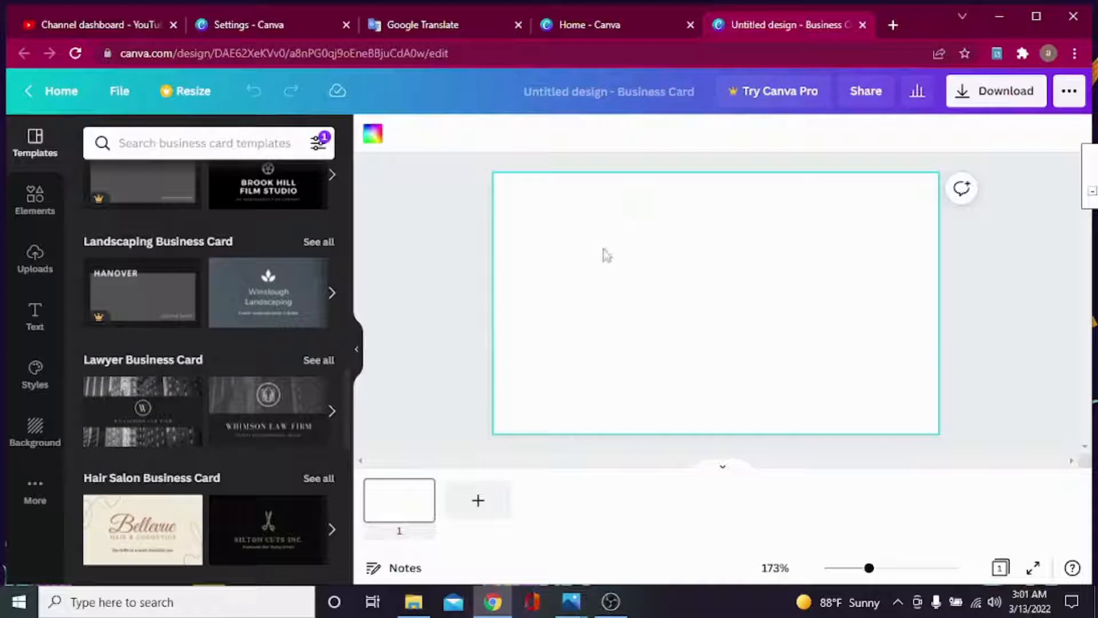
Set the card background to a custom deep orange, #E17505, using the colour picker.
{"action": "left_click", "coordinate": [373, 136]}
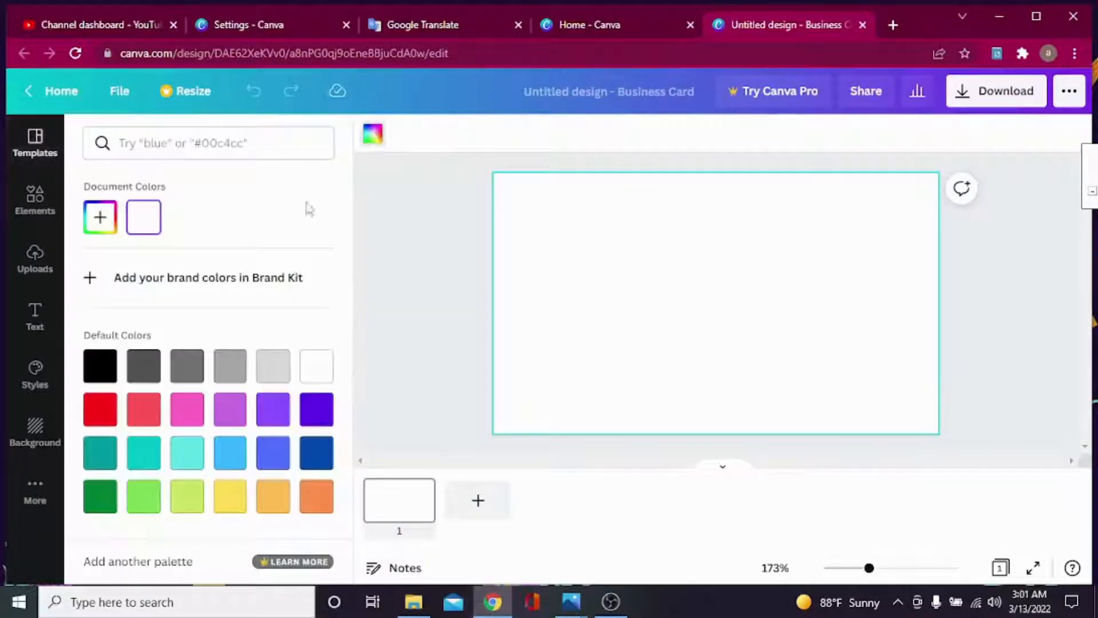
{"action": "left_click", "coordinate": [102, 226]}
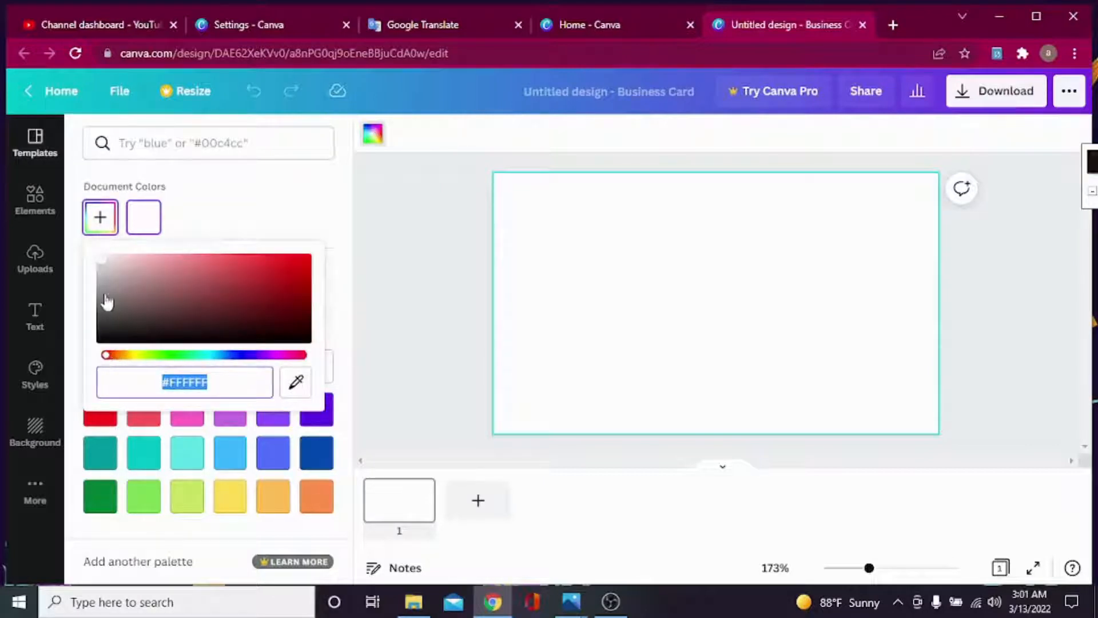
{"action": "left_click_drag", "start_coordinate": [103, 264], "coordinate": [314, 262]}
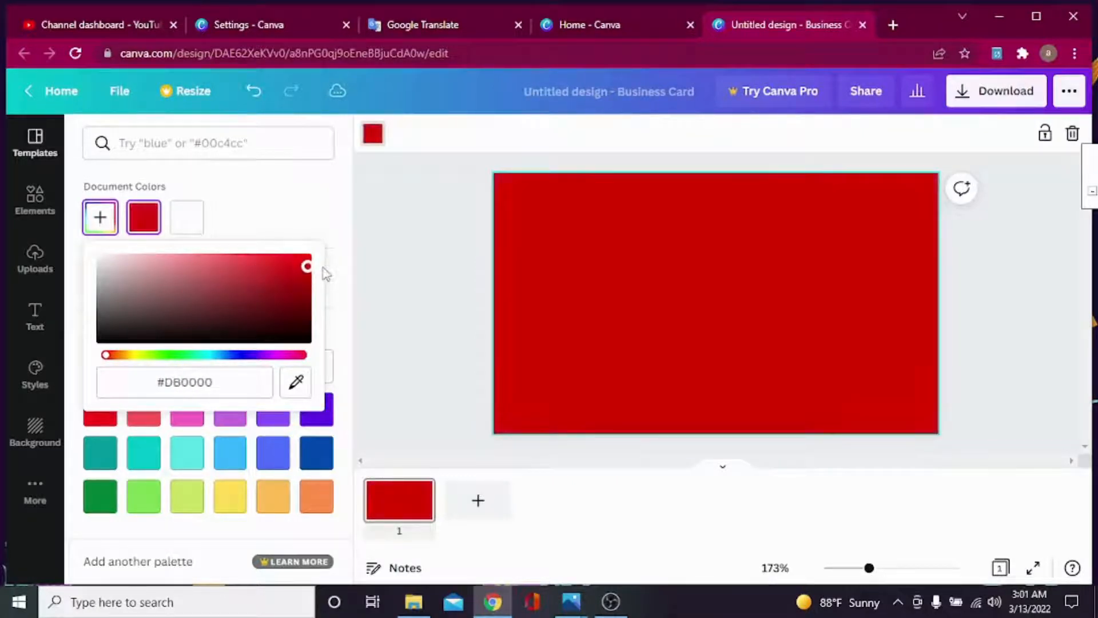
{"action": "left_click_drag", "start_coordinate": [109, 362], "coordinate": [131, 363]}
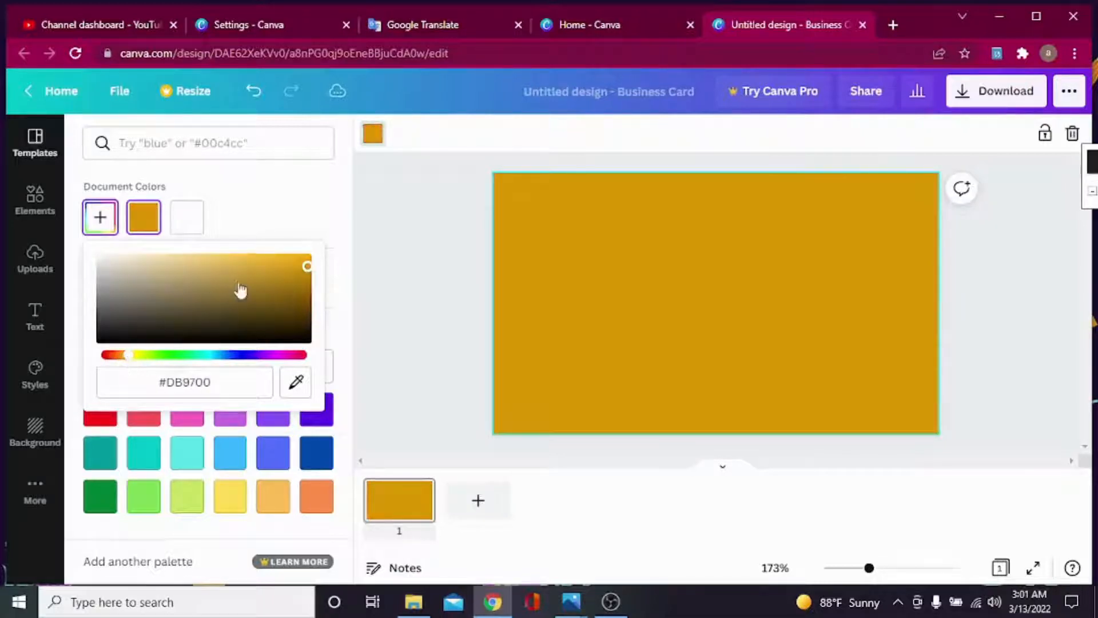
{"action": "left_click", "coordinate": [306, 263]}
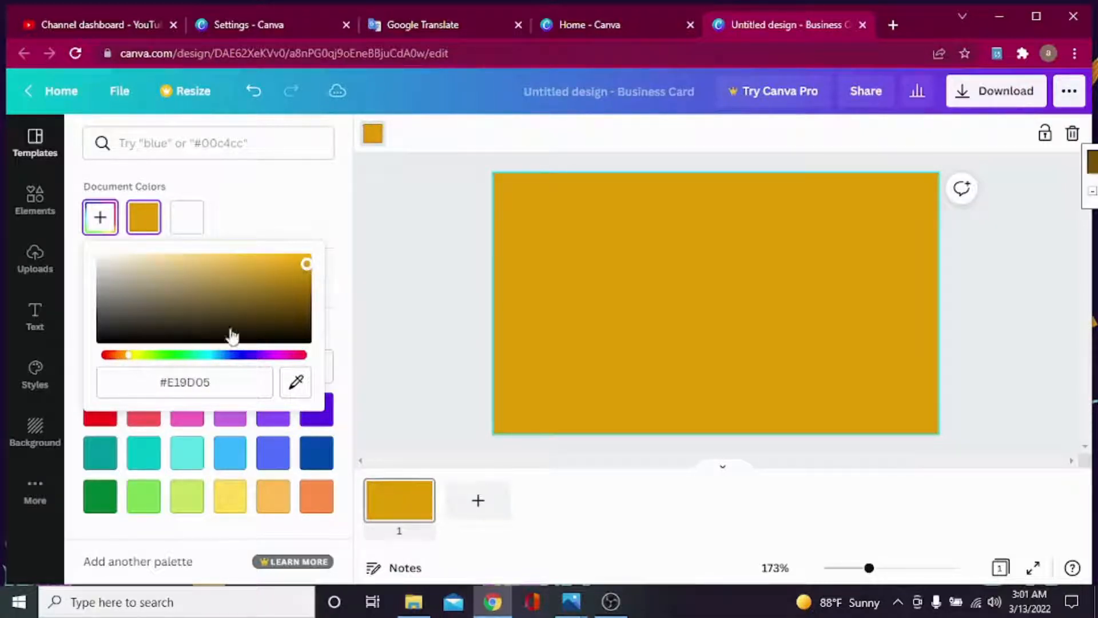
{"action": "left_click_drag", "start_coordinate": [131, 363], "coordinate": [125, 362]}
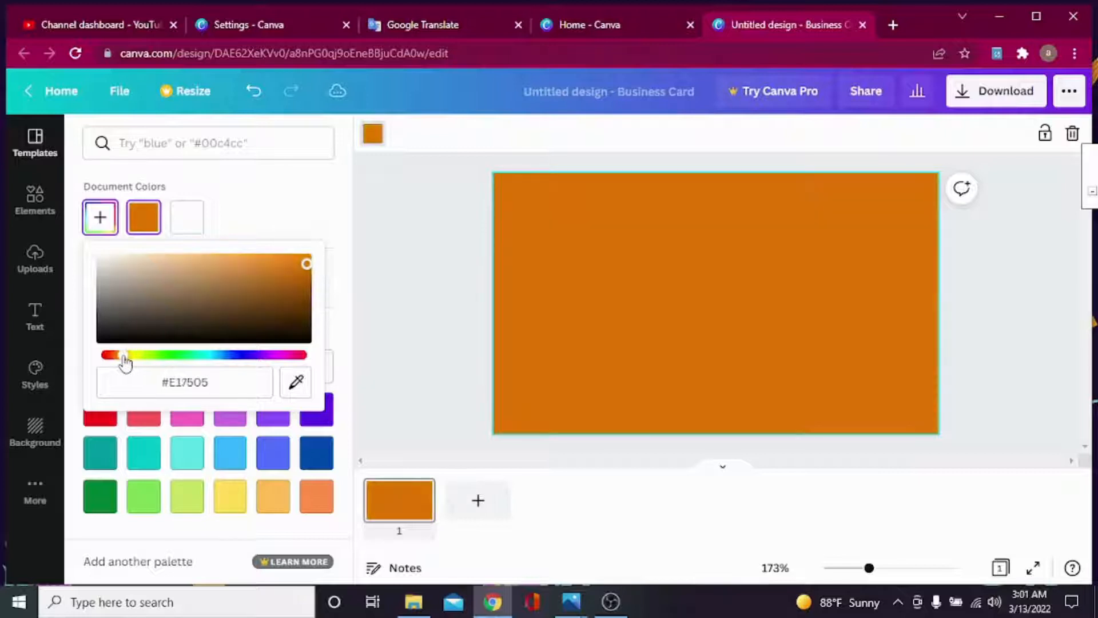
{"action": "left_click", "coordinate": [464, 252]}
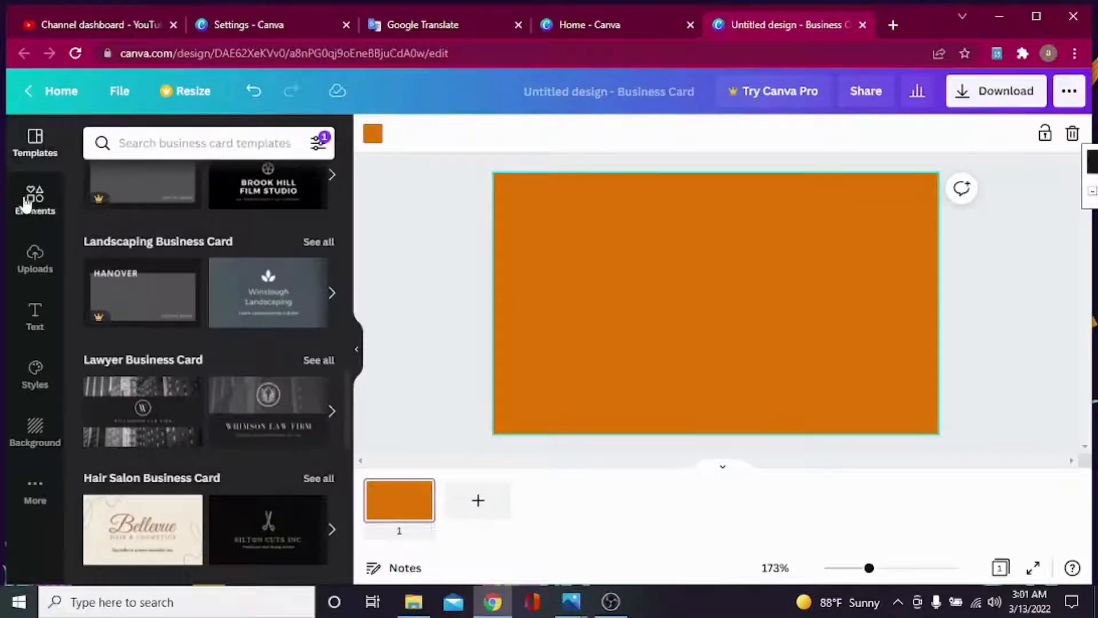
{"action": "left_click", "coordinate": [31, 200]}
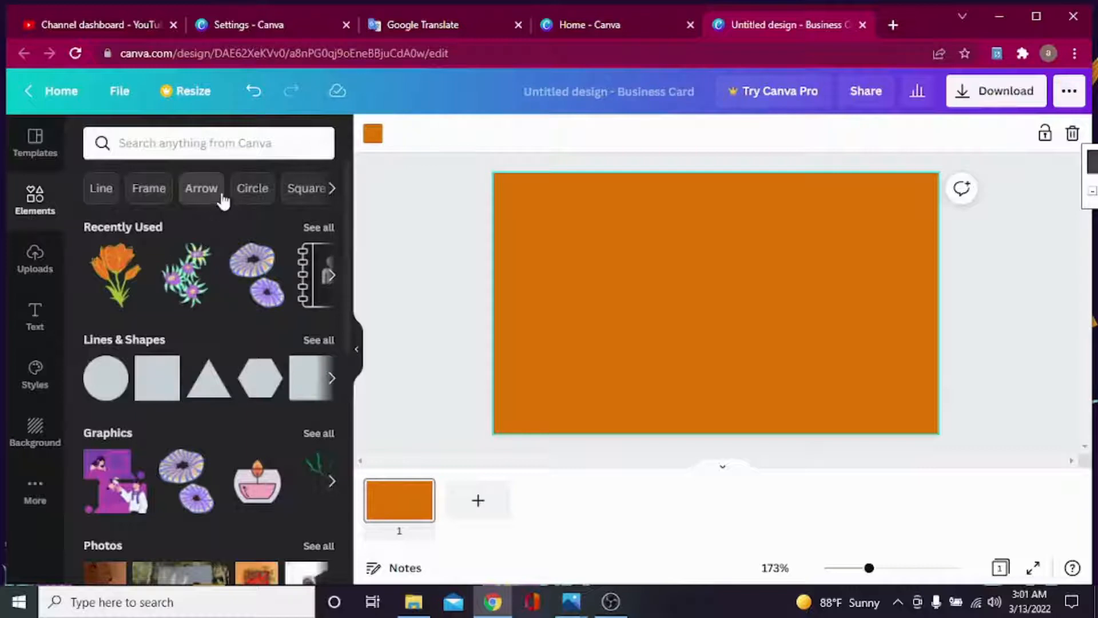
{"action": "mouse_move", "coordinate": [572, 606]}
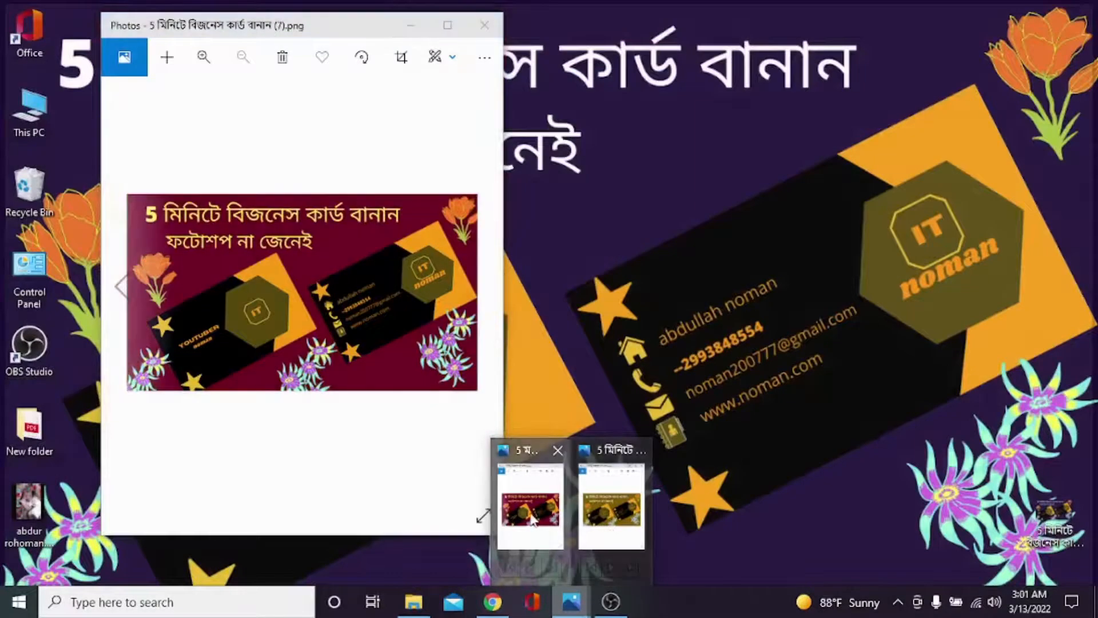
Sample the orange from the reference card in Photos with Pixie, then minimize Photos.
{"action": "left_click", "coordinate": [531, 507]}
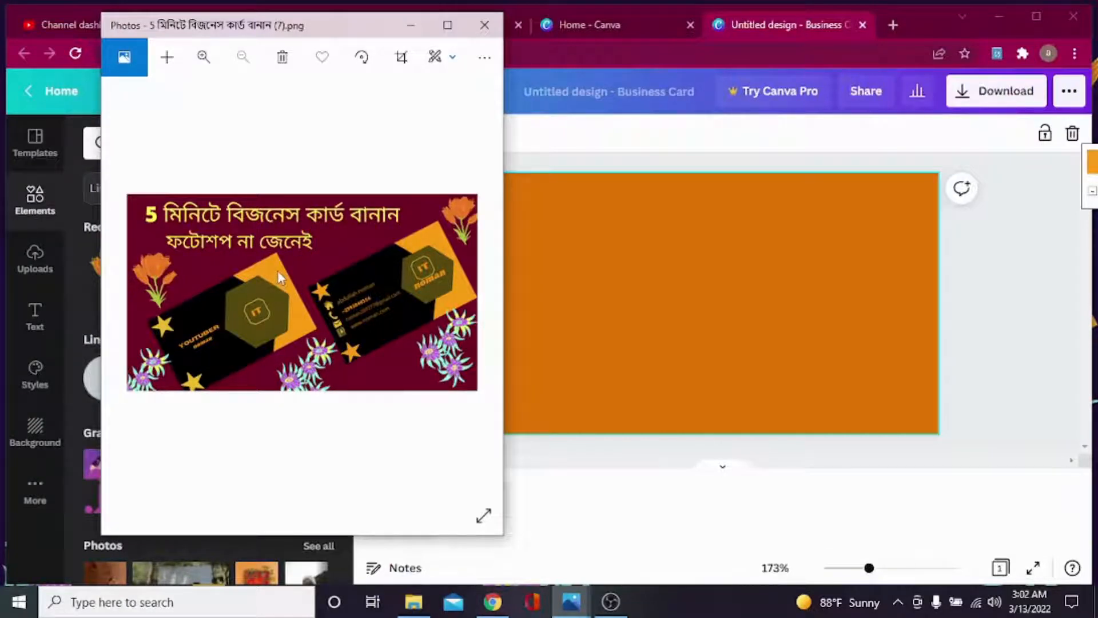
{"action": "left_click_drag", "start_coordinate": [1092, 166], "coordinate": [749, 141]}
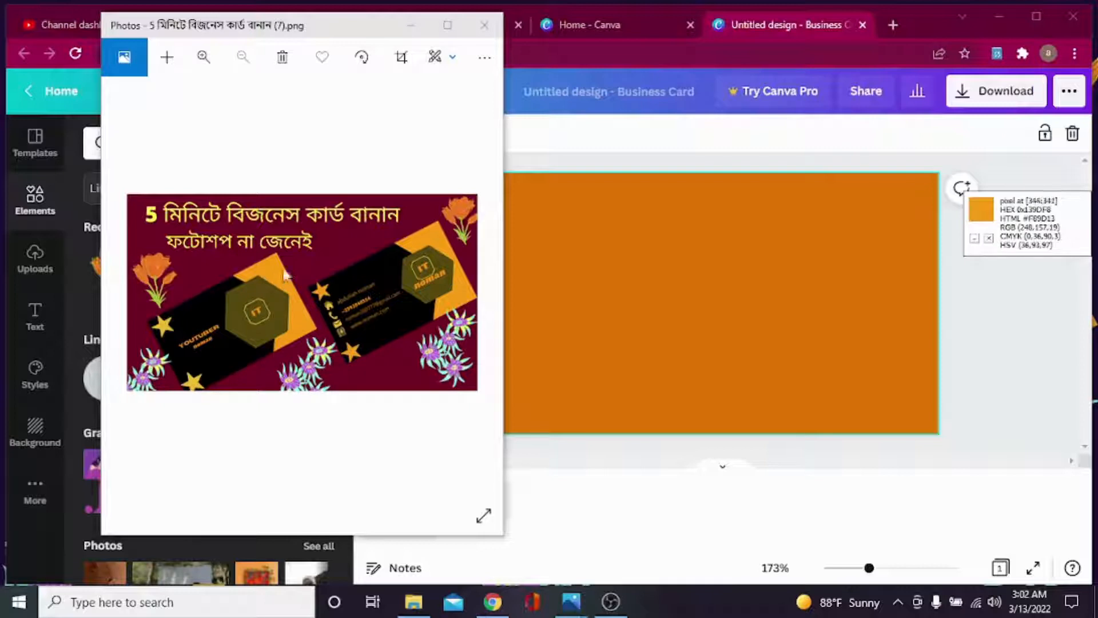
{"action": "left_click", "coordinate": [411, 25]}
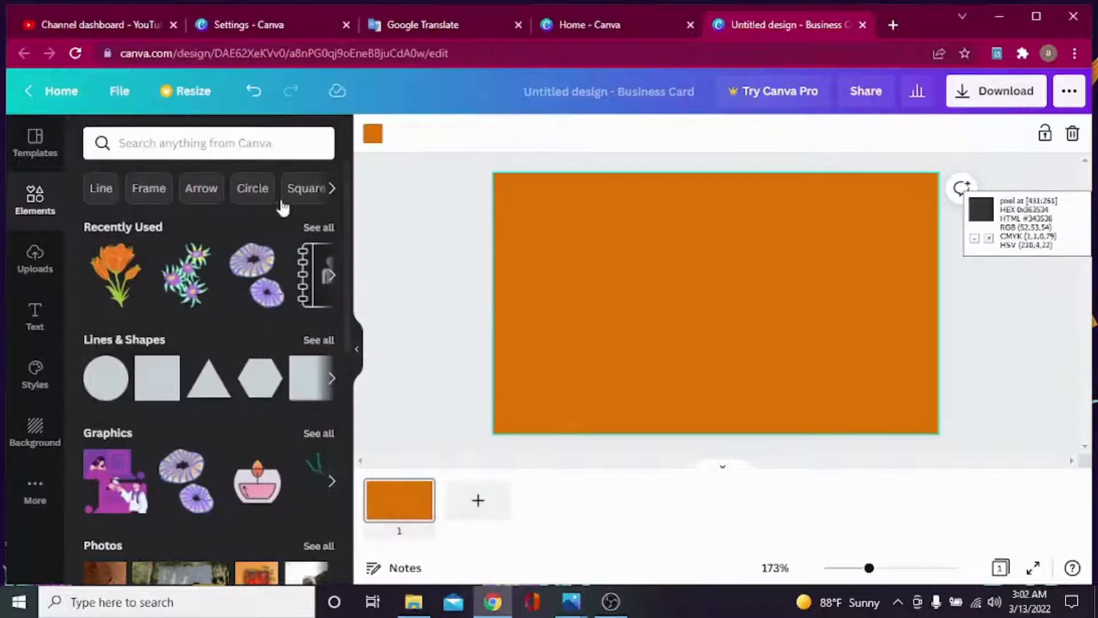
Apply the pasted colour code F89D13 to the background and show all Lines & Shapes.
{"action": "left_click", "coordinate": [373, 134]}
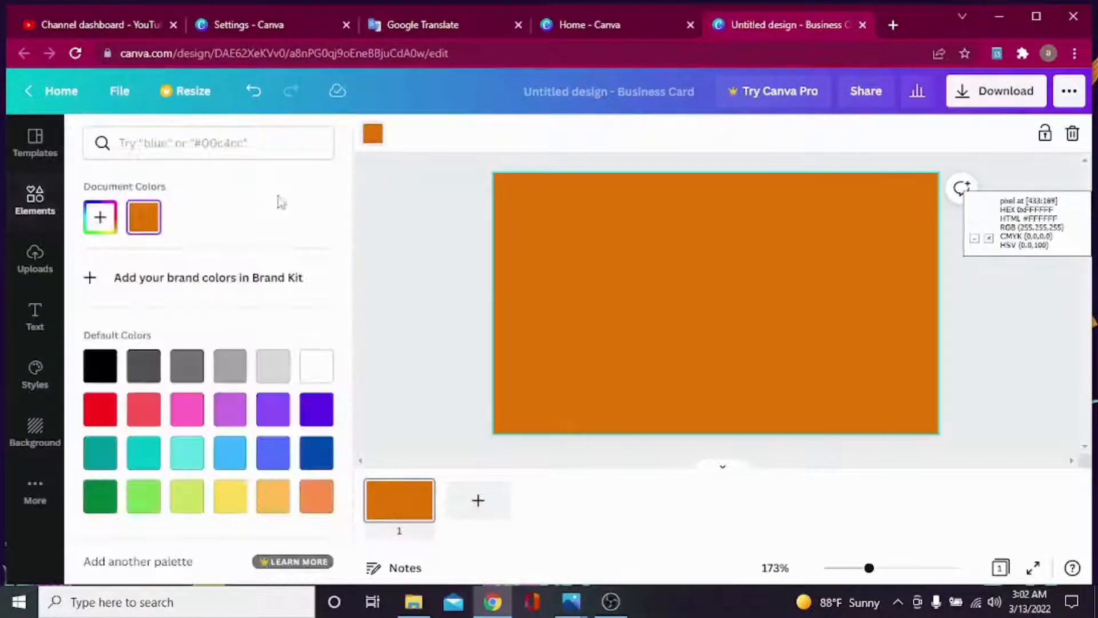
{"action": "left_click", "coordinate": [136, 147]}
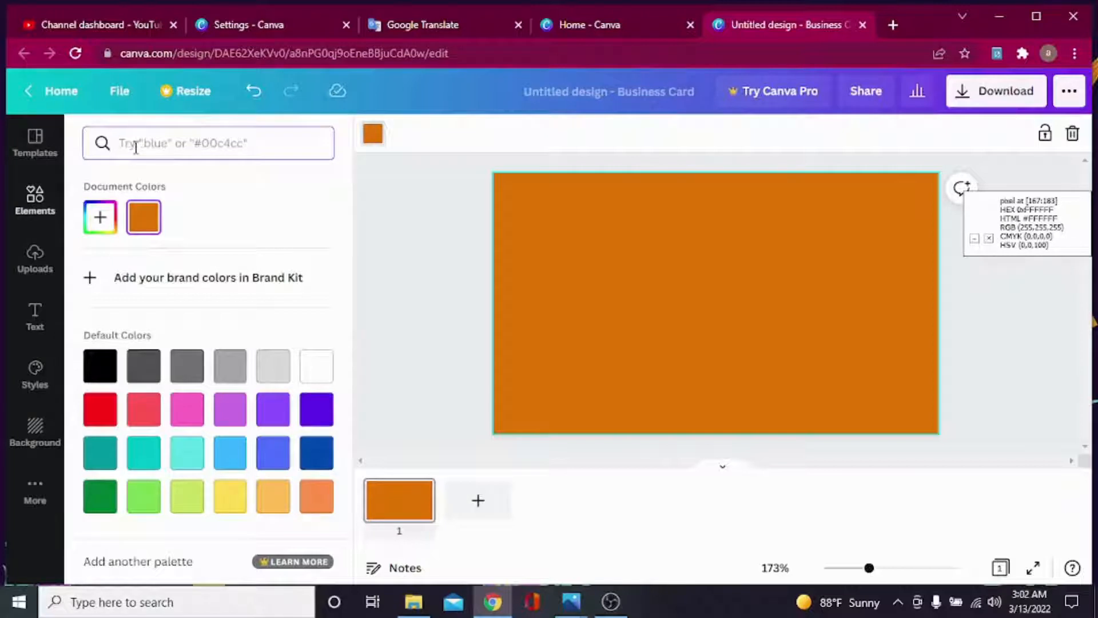
{"action": "type", "text": "F89D13"}
{"action": "left_click", "coordinate": [100, 218]}
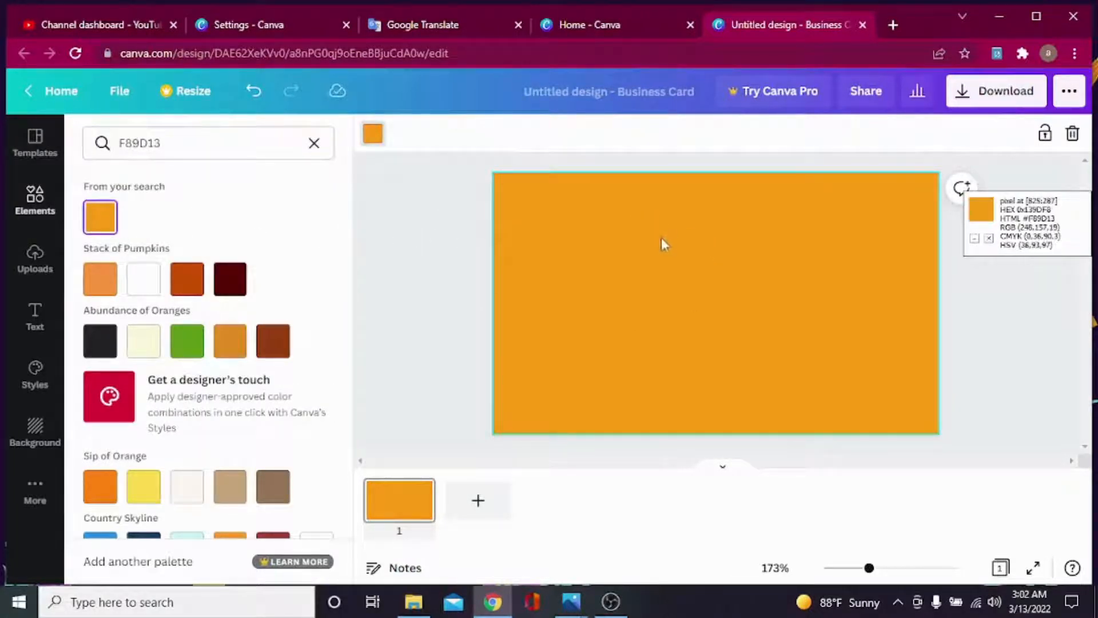
{"action": "left_click", "coordinate": [35, 203]}
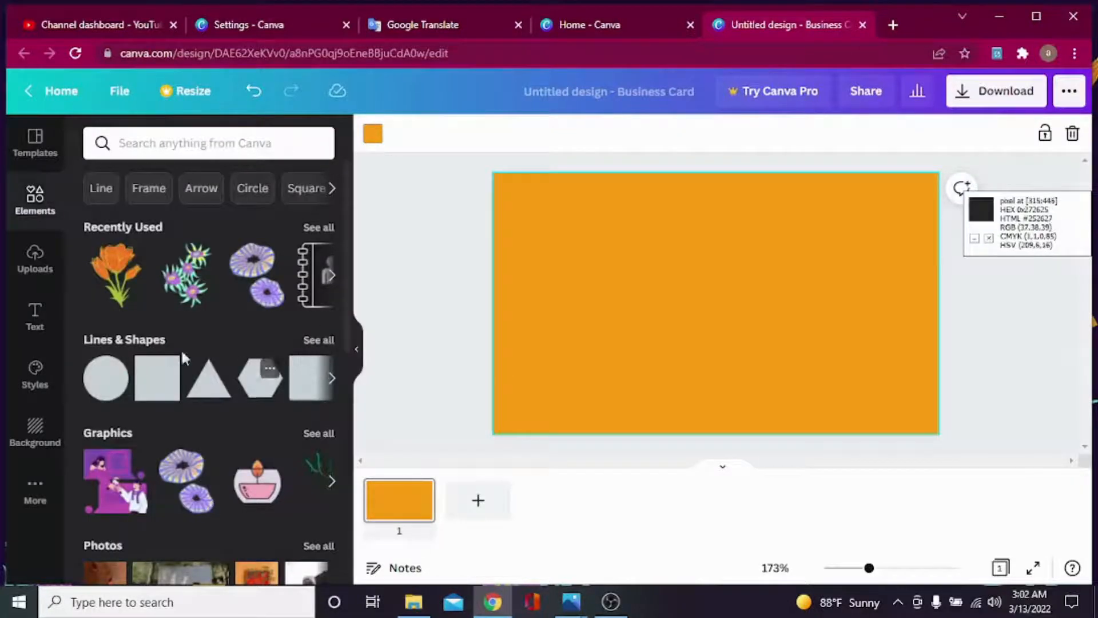
{"action": "left_click", "coordinate": [319, 341]}
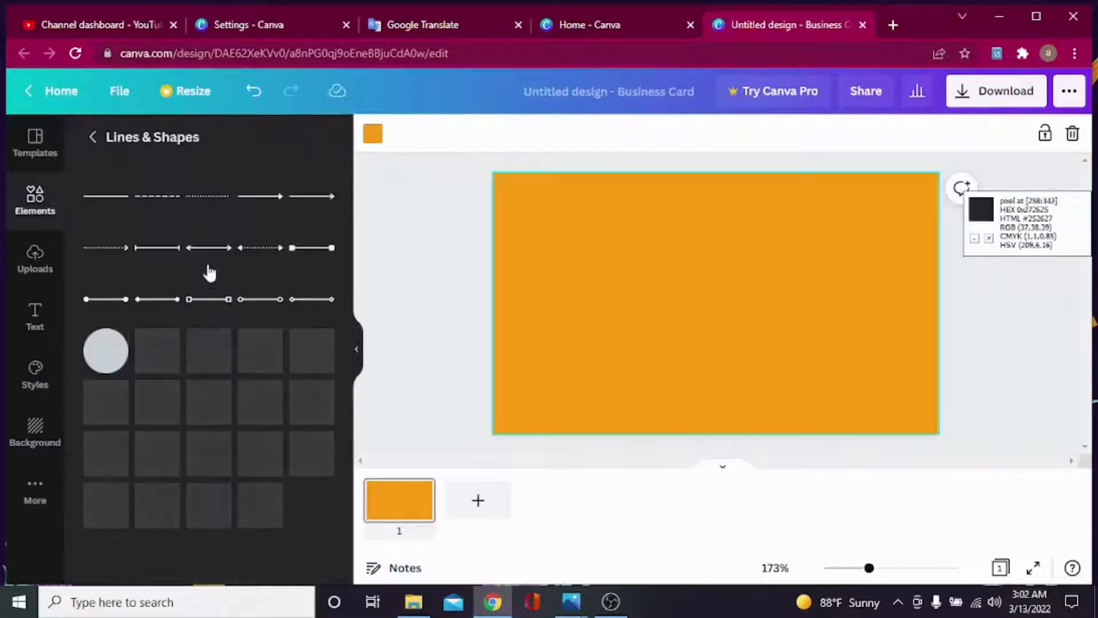
Add the shield shape, rotate it to point right, and stretch it over the card's left side.
{"action": "scroll", "coordinate": [218, 286], "scroll_direction": "down", "scroll_amount": 3}
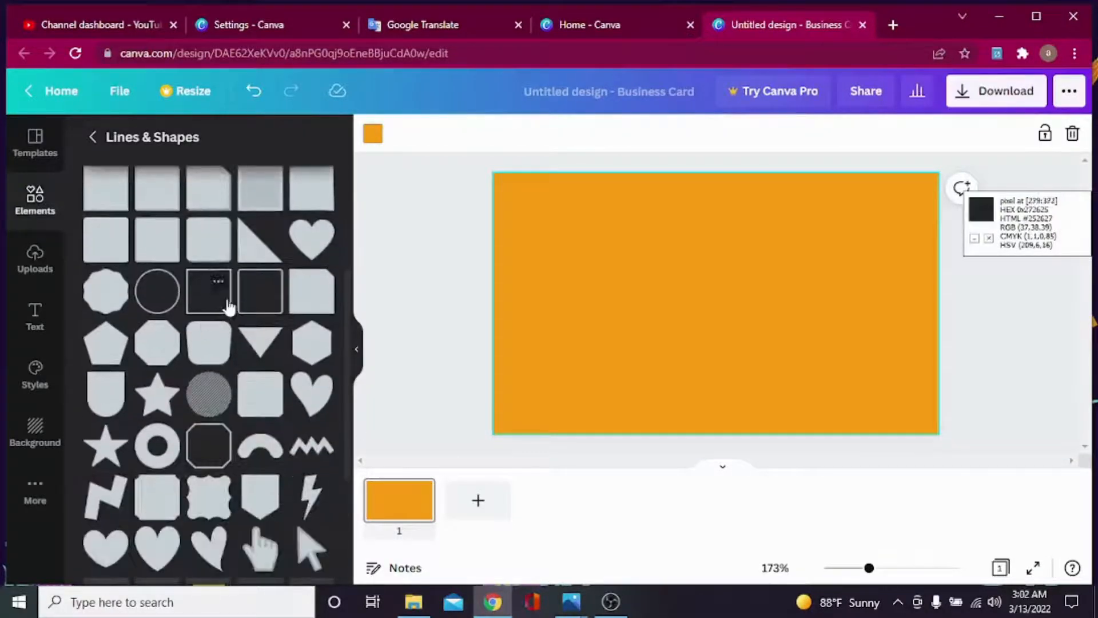
{"action": "scroll", "coordinate": [228, 307], "scroll_direction": "down", "scroll_amount": 5}
{"action": "scroll", "coordinate": [220, 304], "scroll_direction": "up", "scroll_amount": 3}
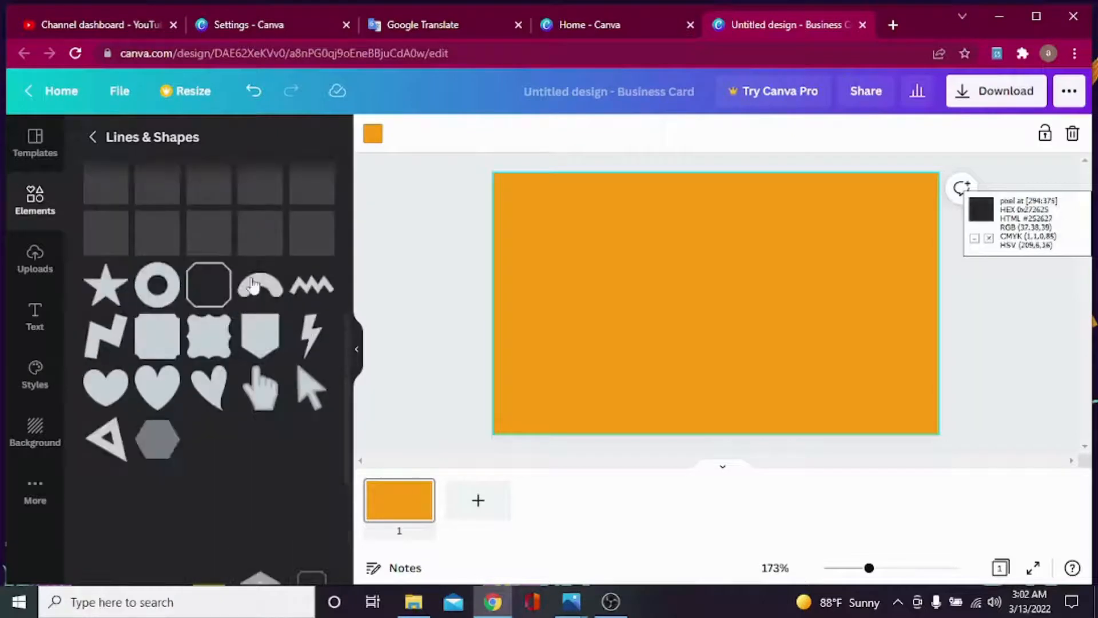
{"action": "left_click", "coordinate": [261, 338]}
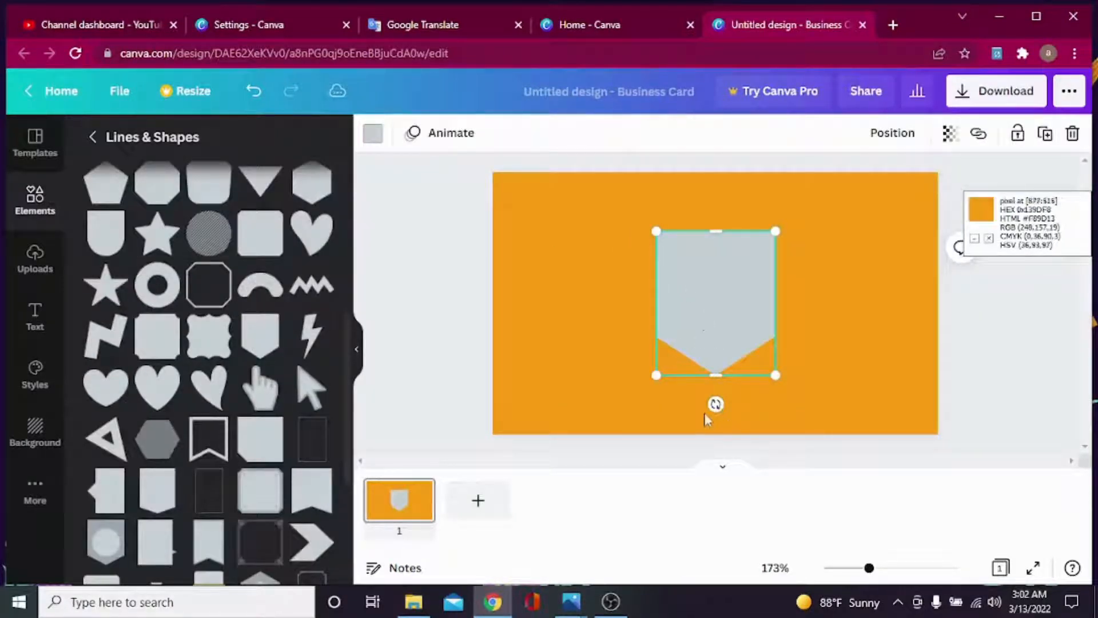
{"action": "left_click_drag", "start_coordinate": [716, 405], "coordinate": [817, 299]}
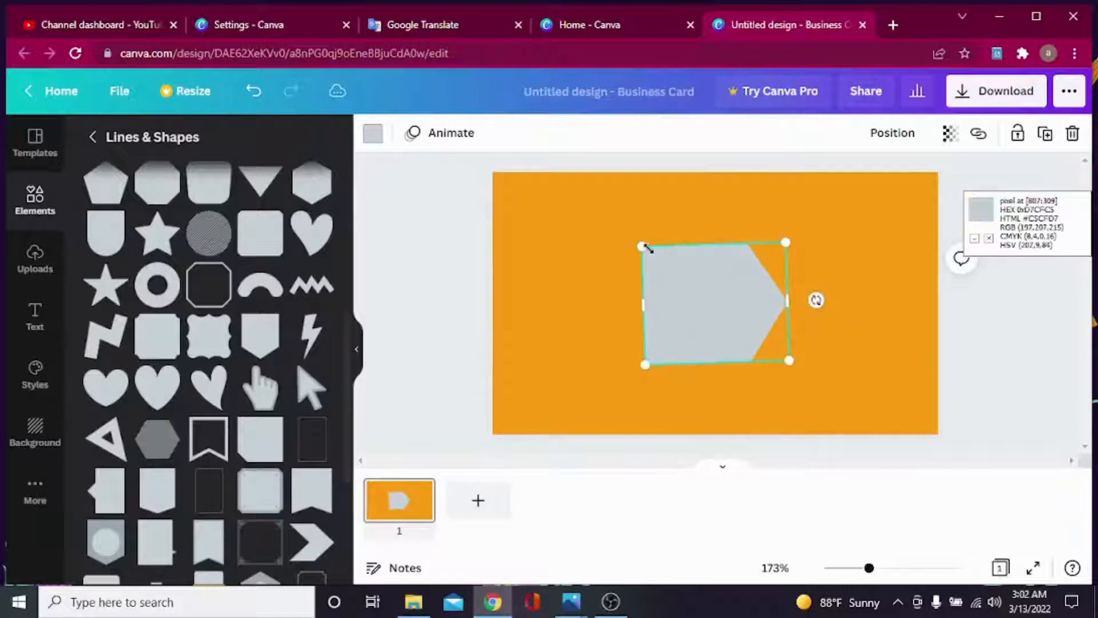
{"action": "left_click_drag", "start_coordinate": [647, 247], "coordinate": [489, 153]}
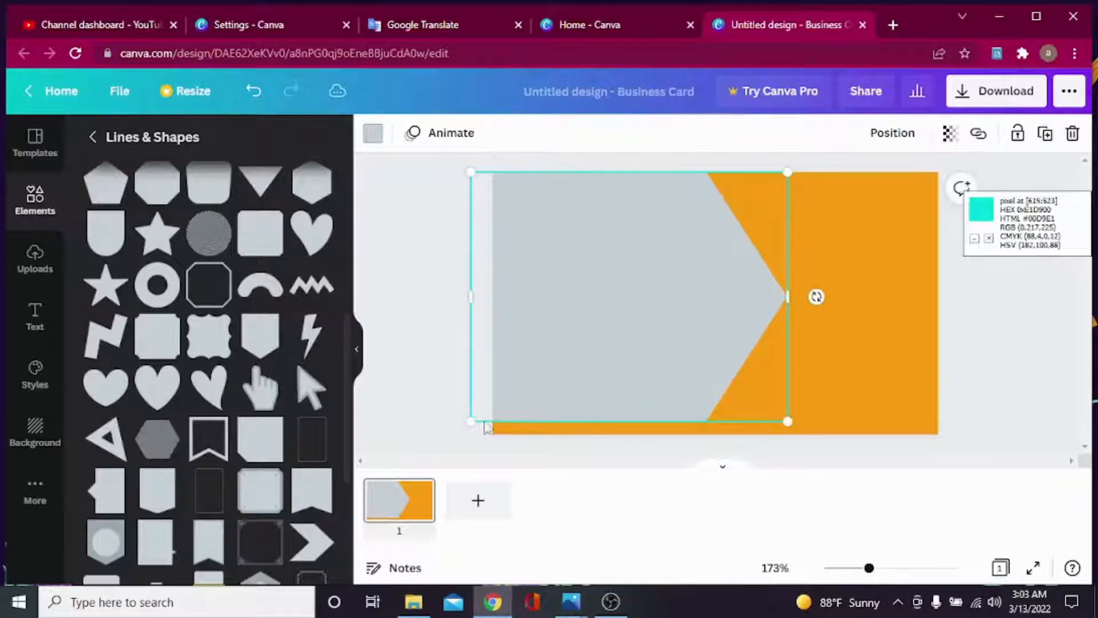
{"action": "left_click_drag", "start_coordinate": [473, 420], "coordinate": [463, 439]}
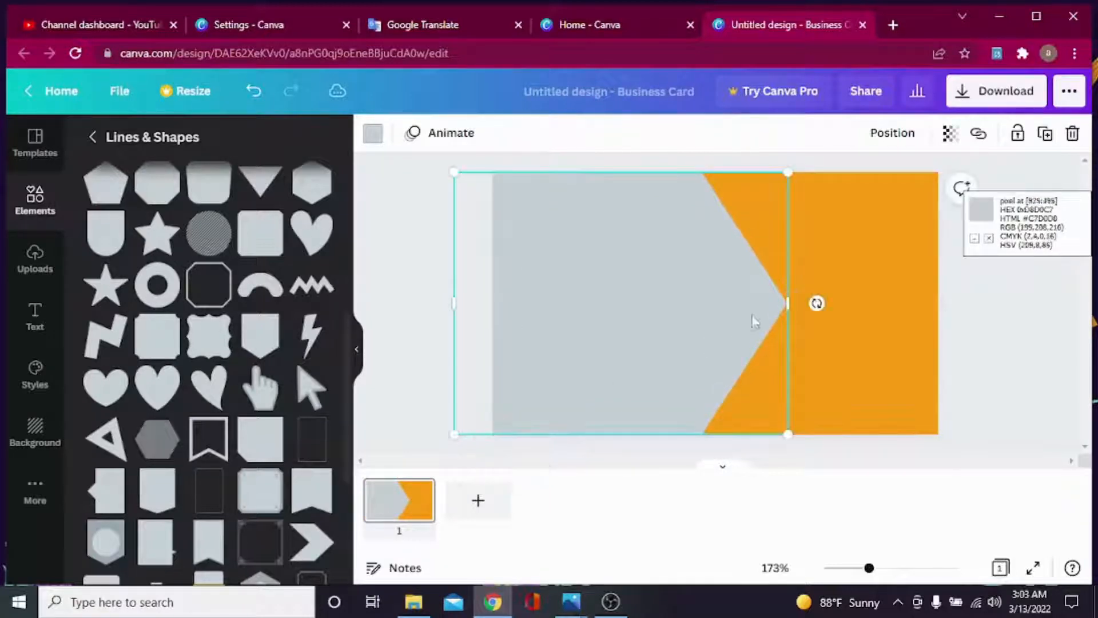
{"action": "left_click_drag", "start_coordinate": [788, 304], "coordinate": [870, 299]}
Recolour the shield shape black and compare it against the reference image.
{"action": "left_click", "coordinate": [973, 334]}
{"action": "left_click", "coordinate": [738, 304]}
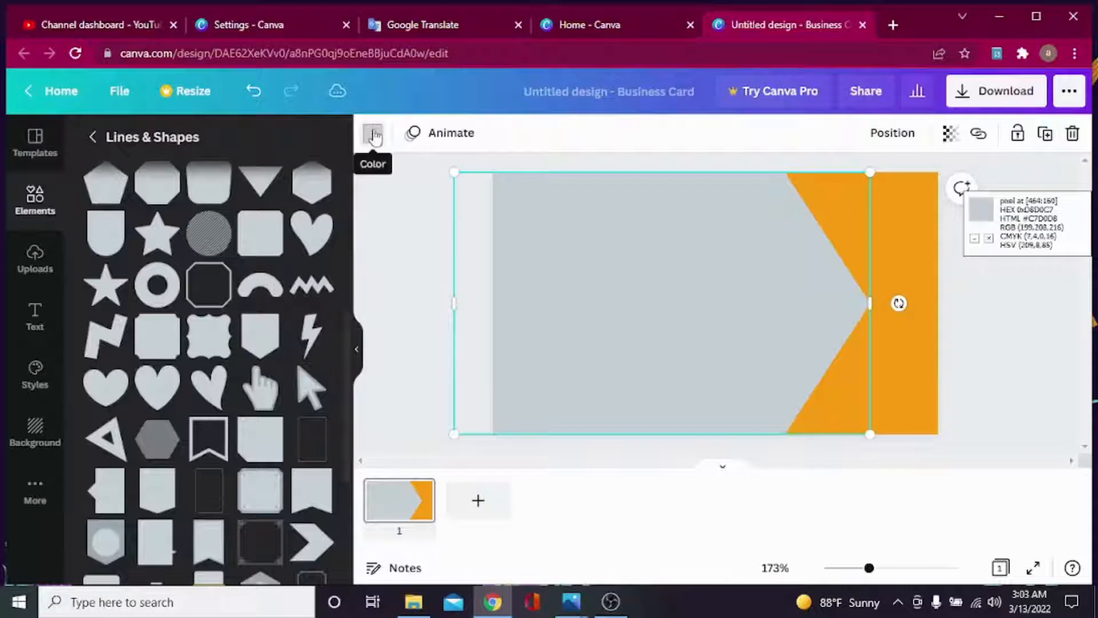
{"action": "left_click", "coordinate": [372, 133]}
{"action": "left_click", "coordinate": [99, 342]}
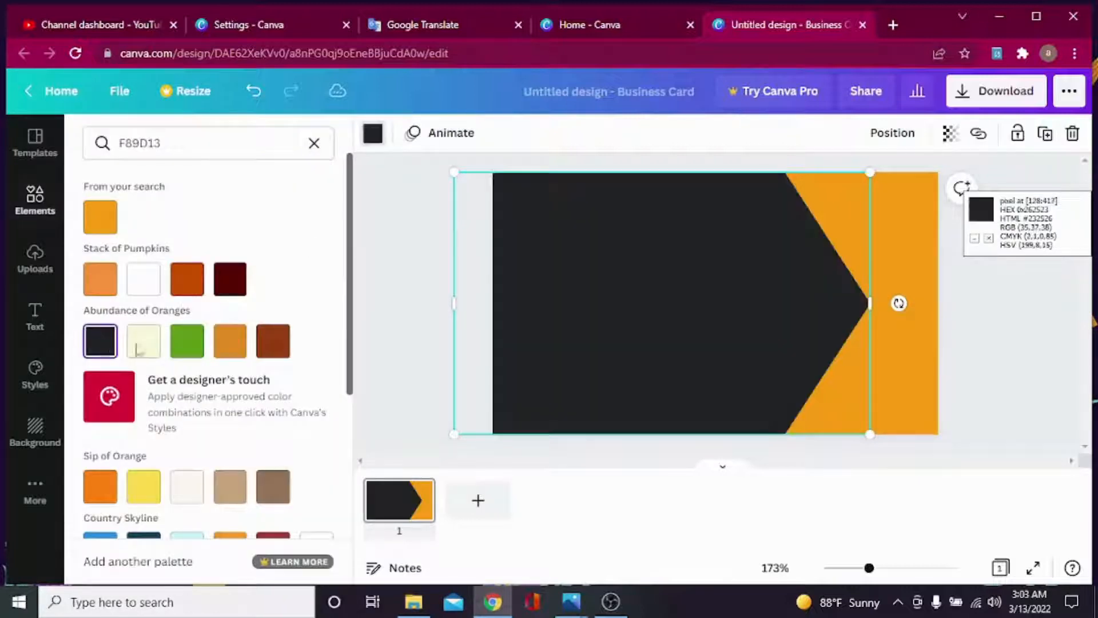
{"action": "key", "text": "Escape"}
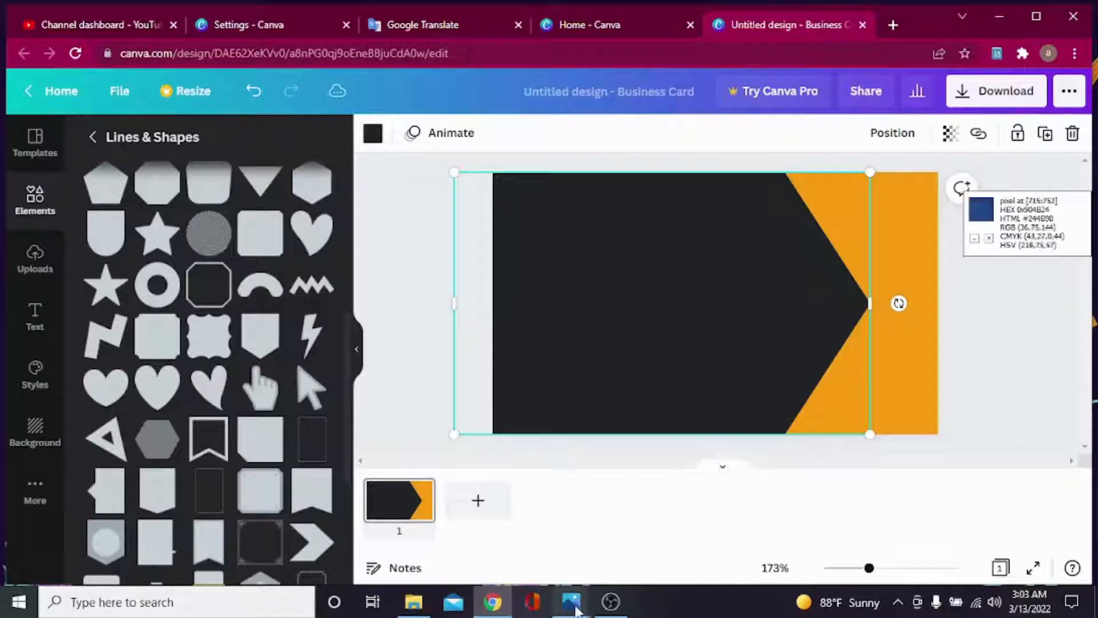
{"action": "mouse_move", "coordinate": [571, 601]}
{"action": "left_click", "coordinate": [535, 520]}
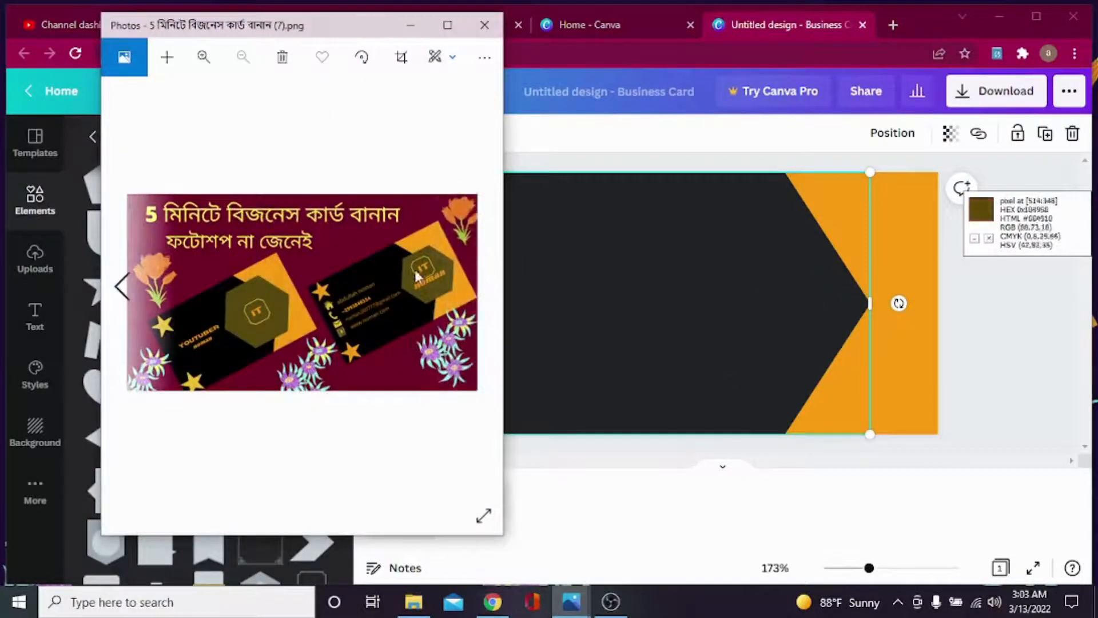
{"action": "left_click", "coordinate": [410, 25]}
Add a hexagon and move and enlarge it over the card's right side.
{"action": "scroll", "coordinate": [192, 292], "scroll_direction": "down", "scroll_amount": 5}
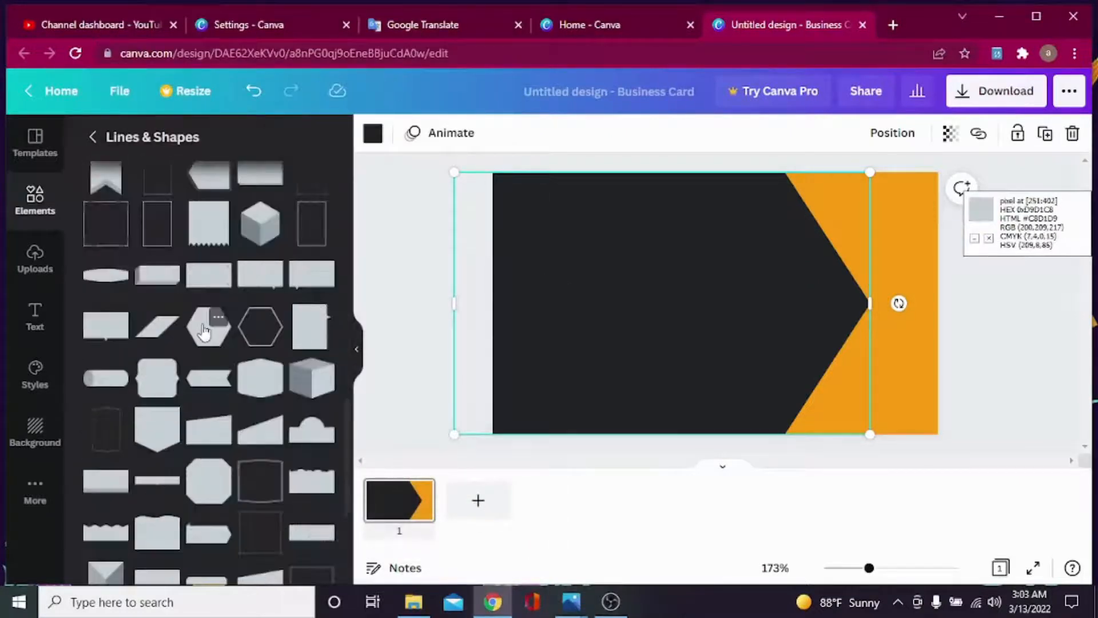
{"action": "left_click", "coordinate": [209, 326]}
{"action": "left_click_drag", "start_coordinate": [712, 298], "coordinate": [818, 288]}
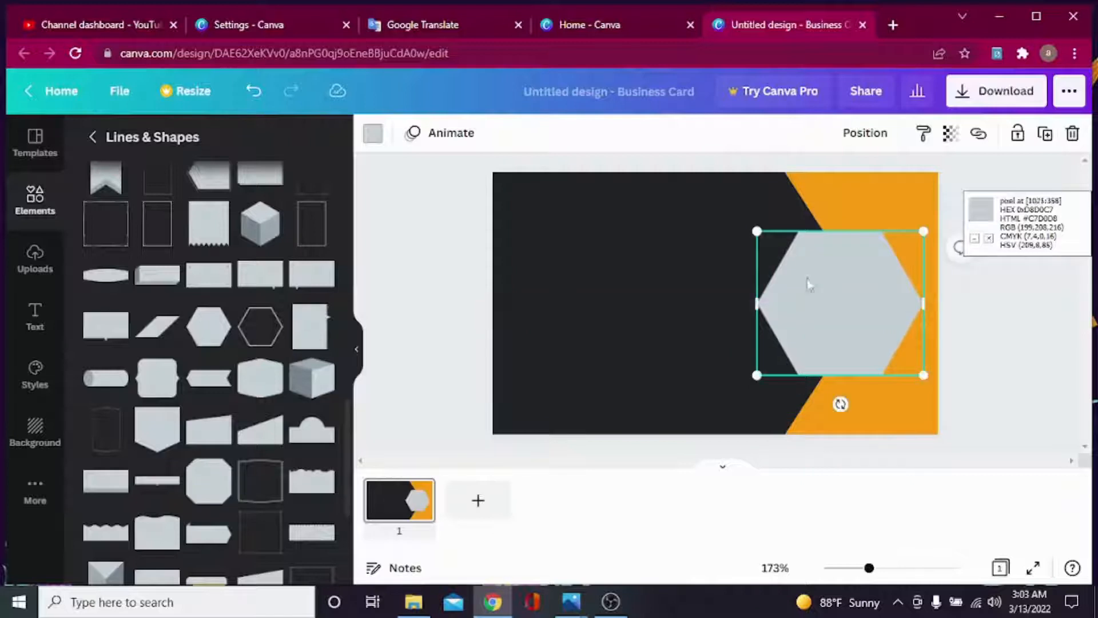
{"action": "left_click_drag", "start_coordinate": [757, 231], "coordinate": [723, 223]}
{"action": "left_click_drag", "start_coordinate": [729, 377], "coordinate": [715, 388]}
{"action": "left_click_drag", "start_coordinate": [795, 309], "coordinate": [783, 314]}
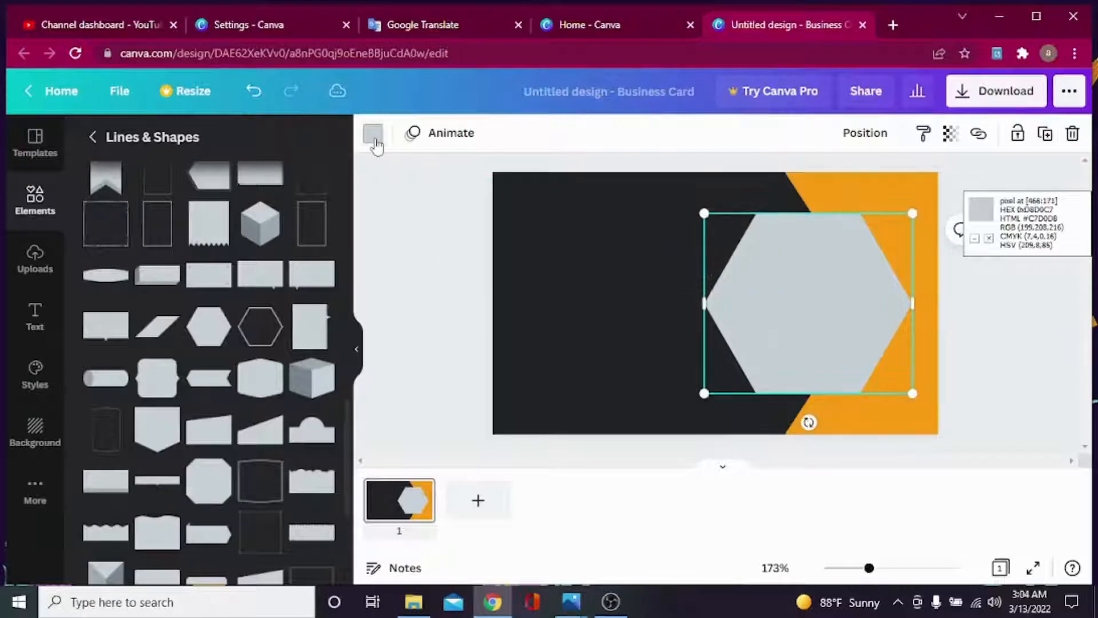
Recolour the hexagon olive by searching colour code 584910 from the reference.
{"action": "left_click", "coordinate": [373, 135]}
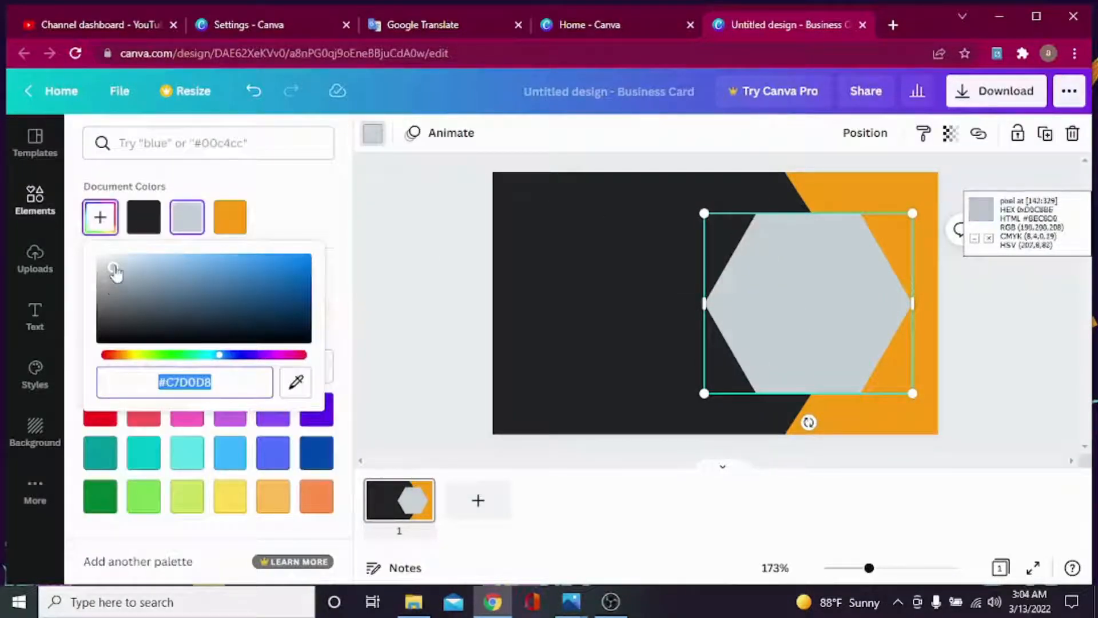
{"action": "left_click_drag", "start_coordinate": [114, 272], "coordinate": [283, 282]}
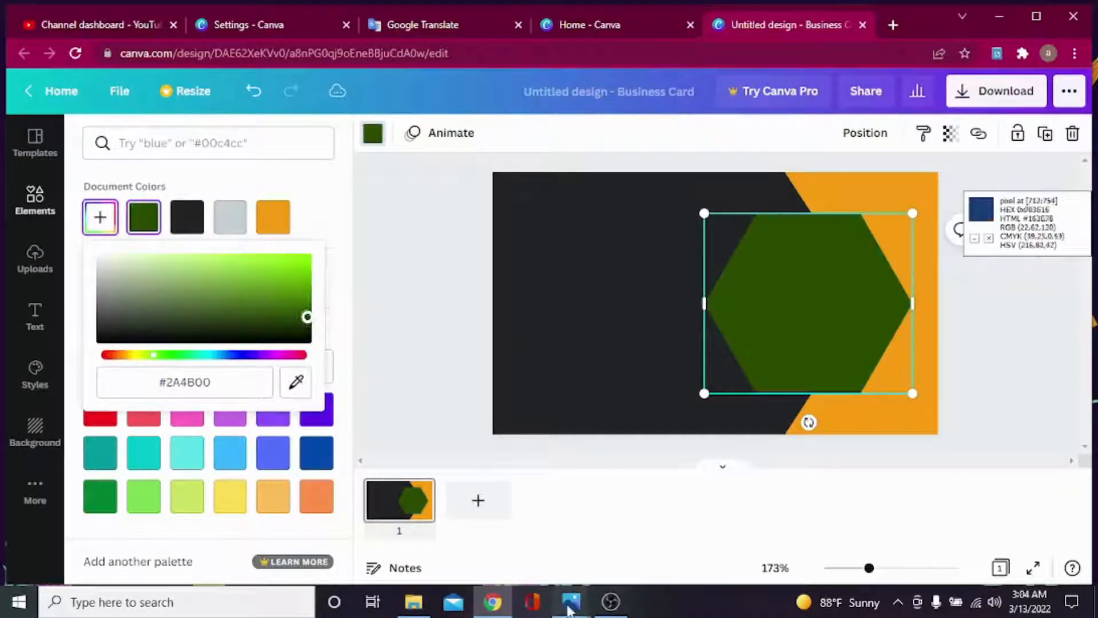
{"action": "left_click", "coordinate": [571, 602]}
{"action": "left_click", "coordinate": [530, 506]}
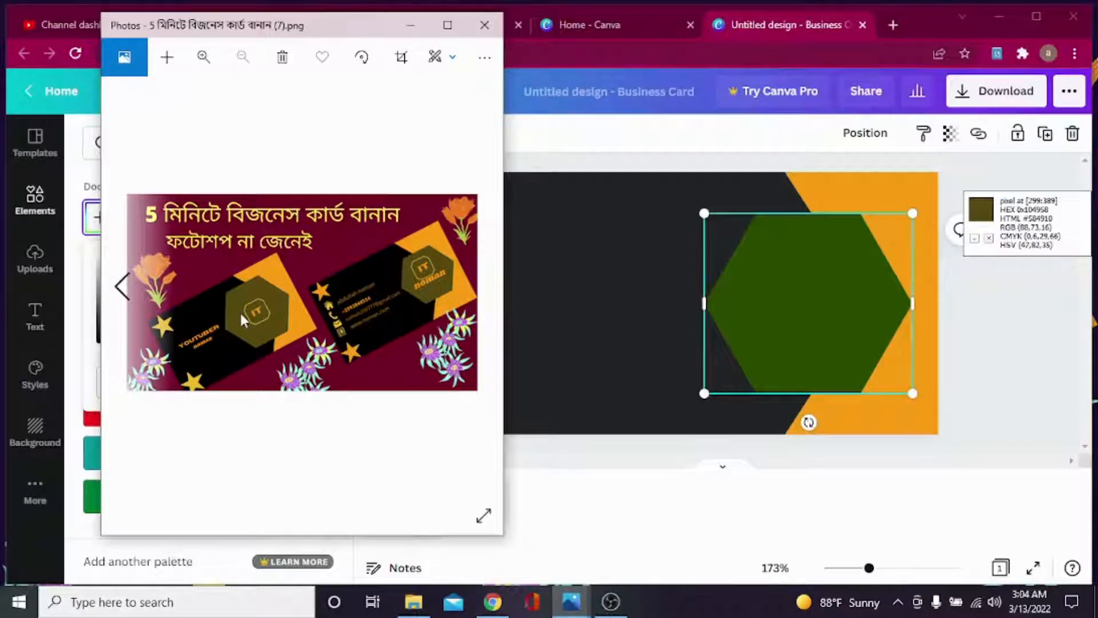
{"action": "left_click", "coordinate": [411, 25]}
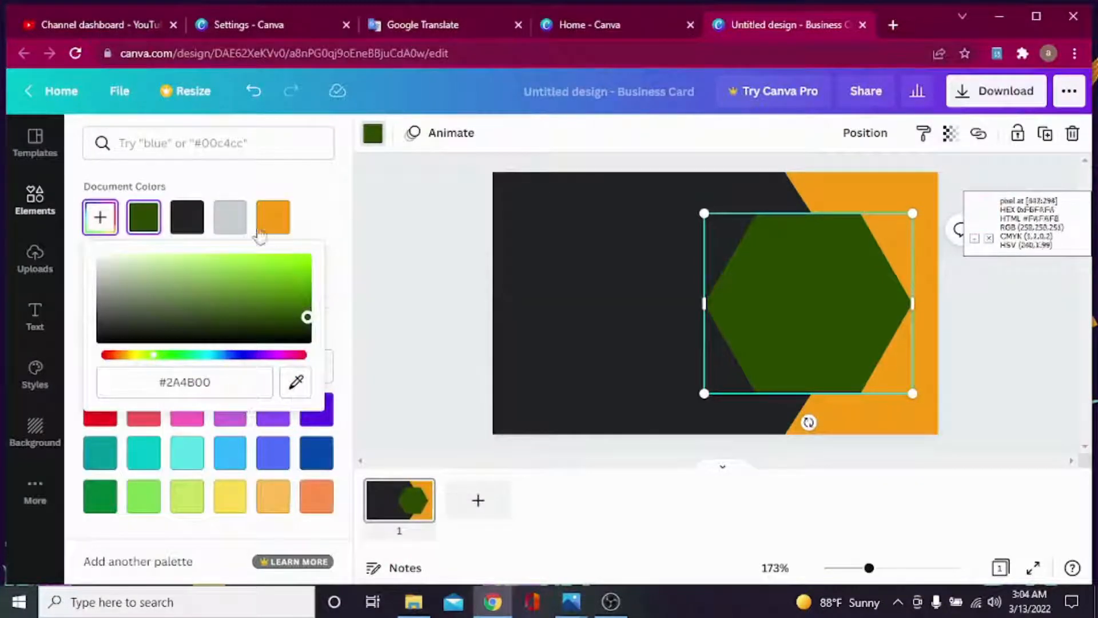
{"action": "left_click", "coordinate": [210, 145]}
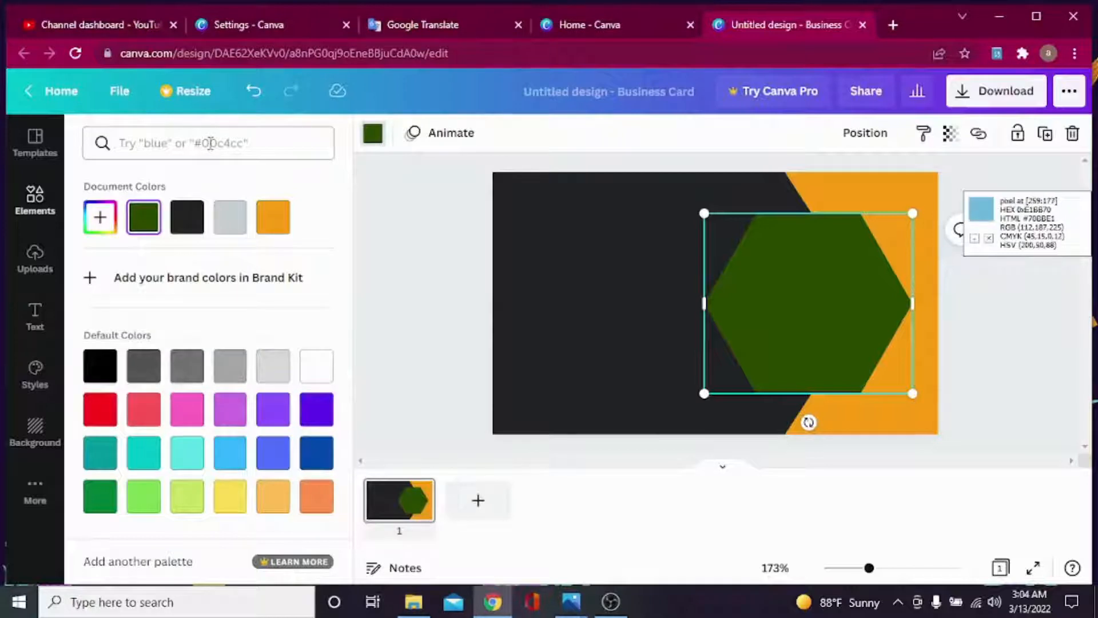
{"action": "type", "text": "584910"}
{"action": "left_click", "coordinate": [101, 217]}
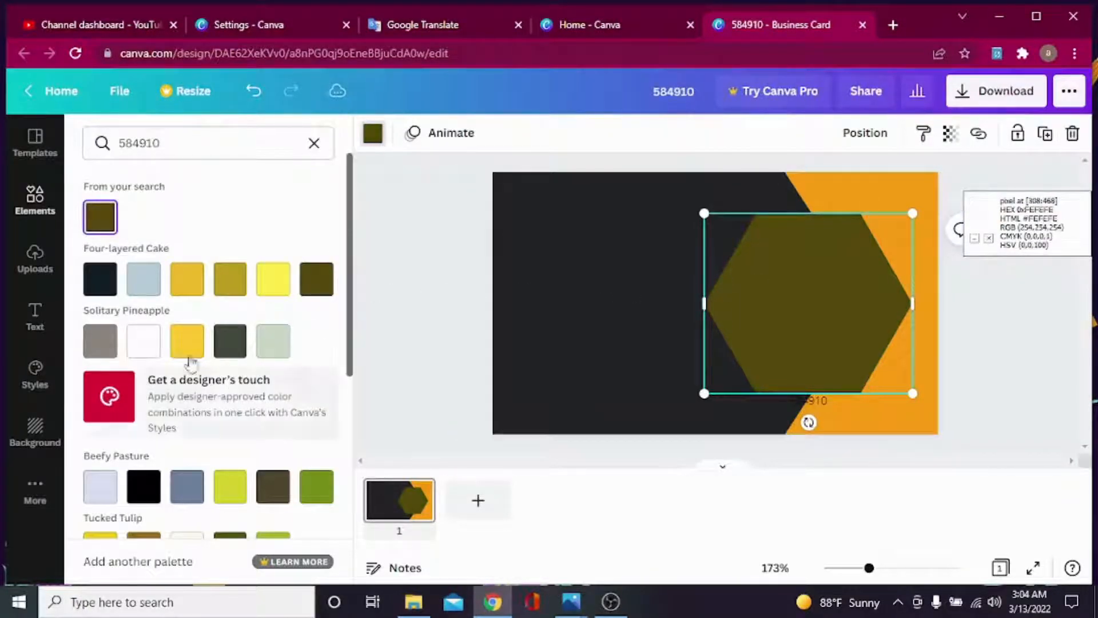
{"action": "left_click", "coordinate": [313, 144]}
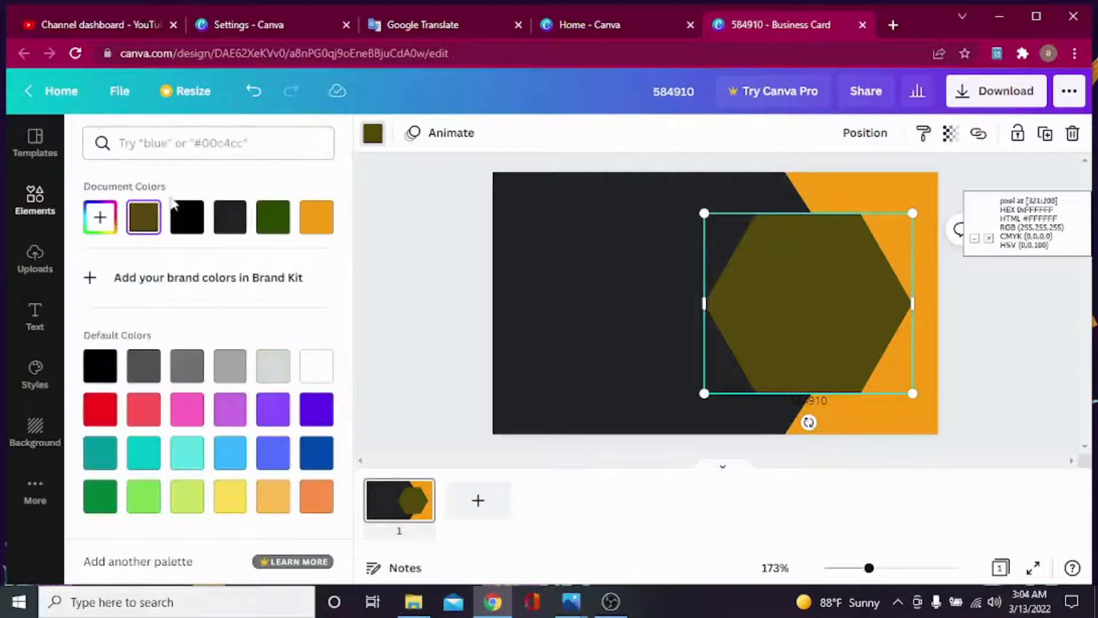
Add an octagon outline from Lines & Shapes, shrink it and centre it in the hexagon.
{"action": "left_click", "coordinate": [35, 208]}
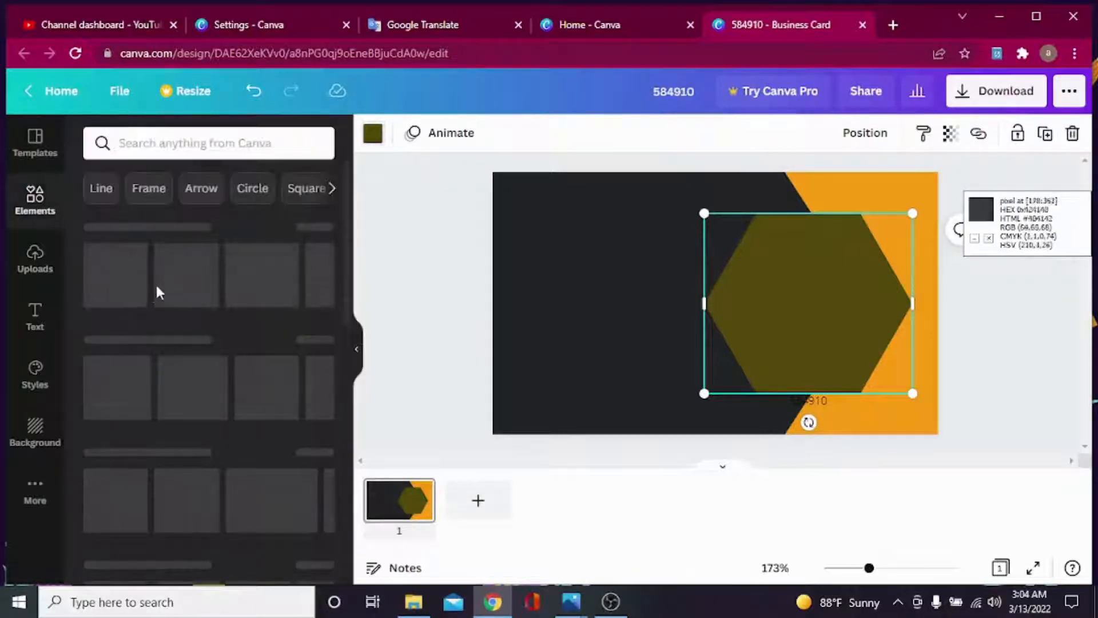
{"action": "left_click", "coordinate": [318, 341]}
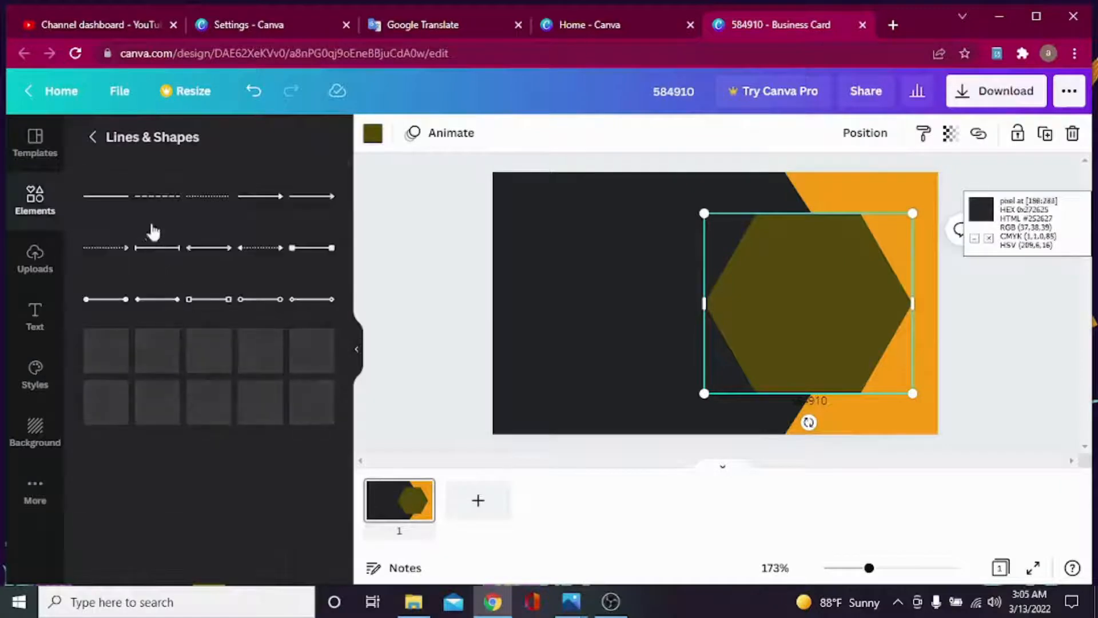
{"action": "scroll", "coordinate": [180, 232], "scroll_direction": "down", "scroll_amount": 2}
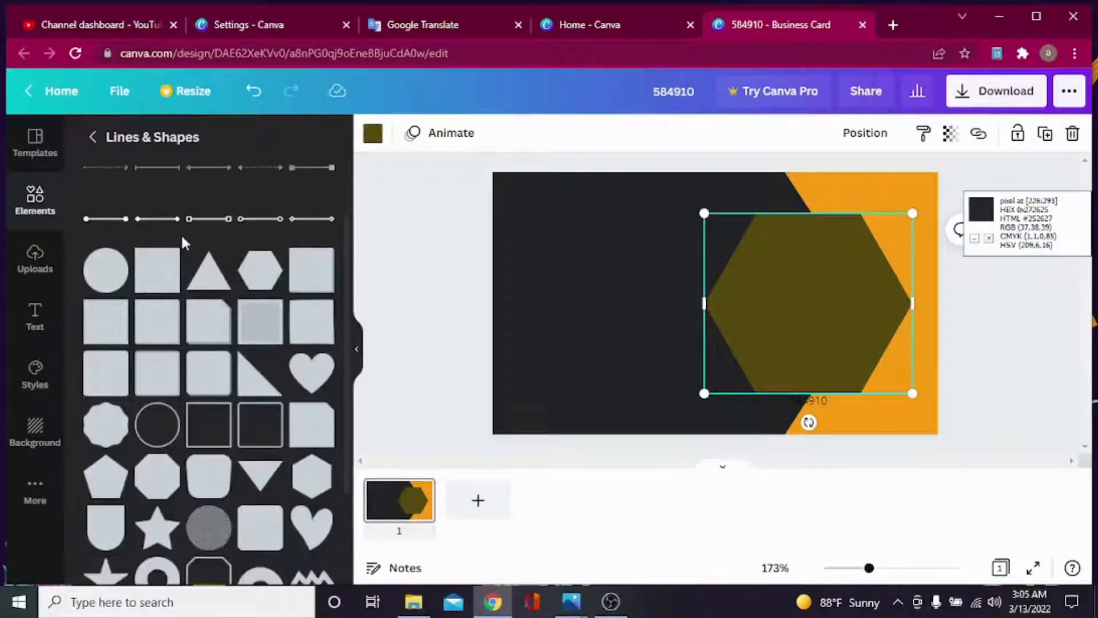
{"action": "scroll", "coordinate": [181, 233], "scroll_direction": "down", "scroll_amount": 4}
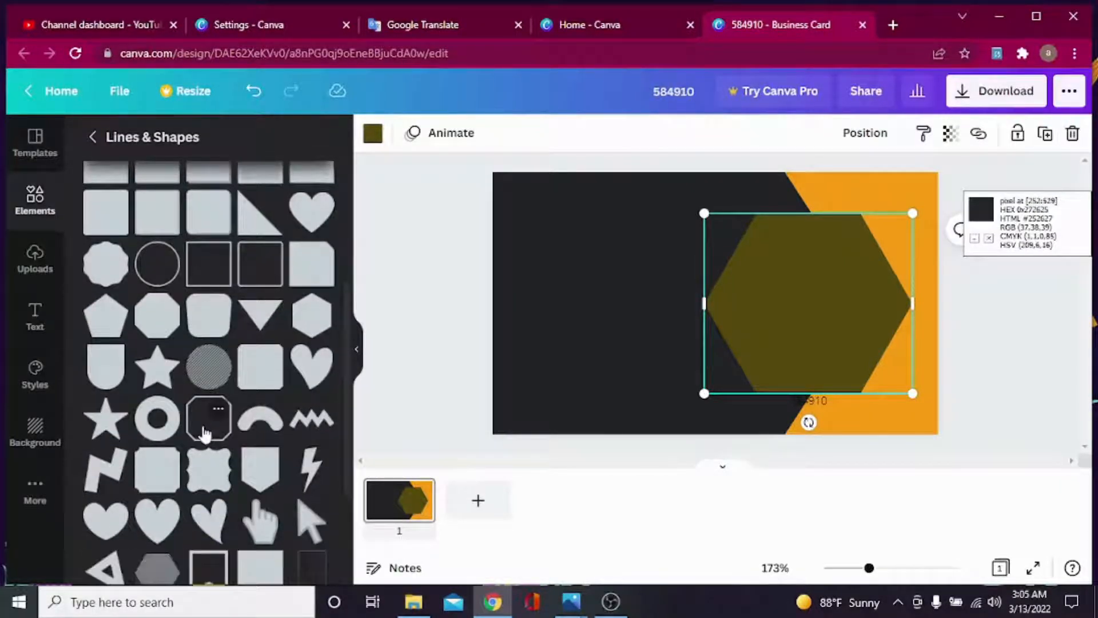
{"action": "left_click", "coordinate": [205, 420]}
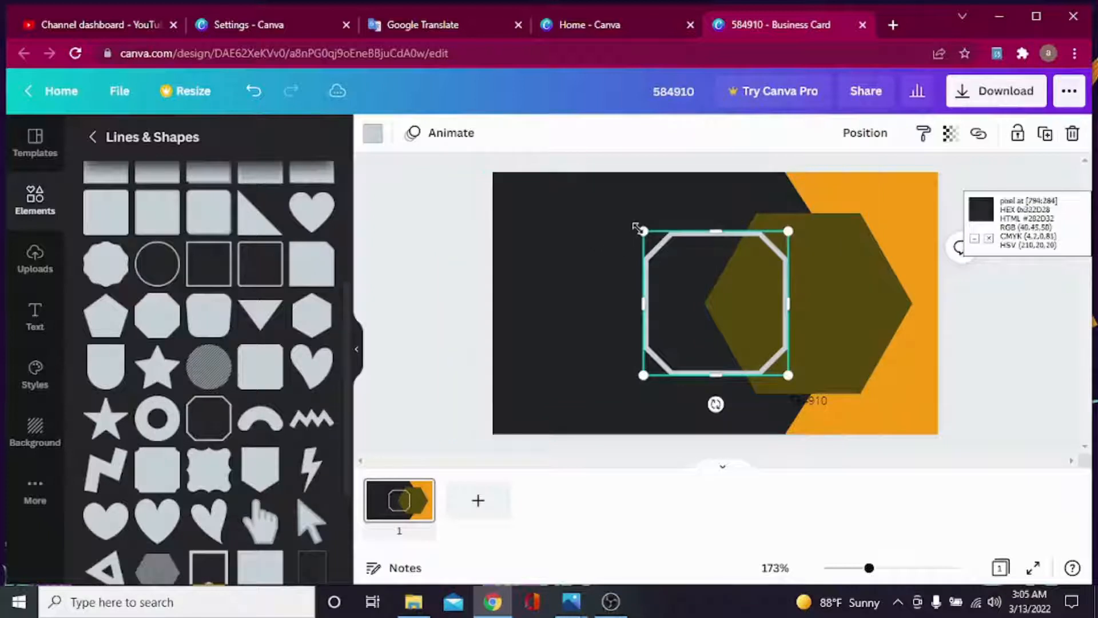
{"action": "left_click_drag", "start_coordinate": [643, 232], "coordinate": [721, 308]}
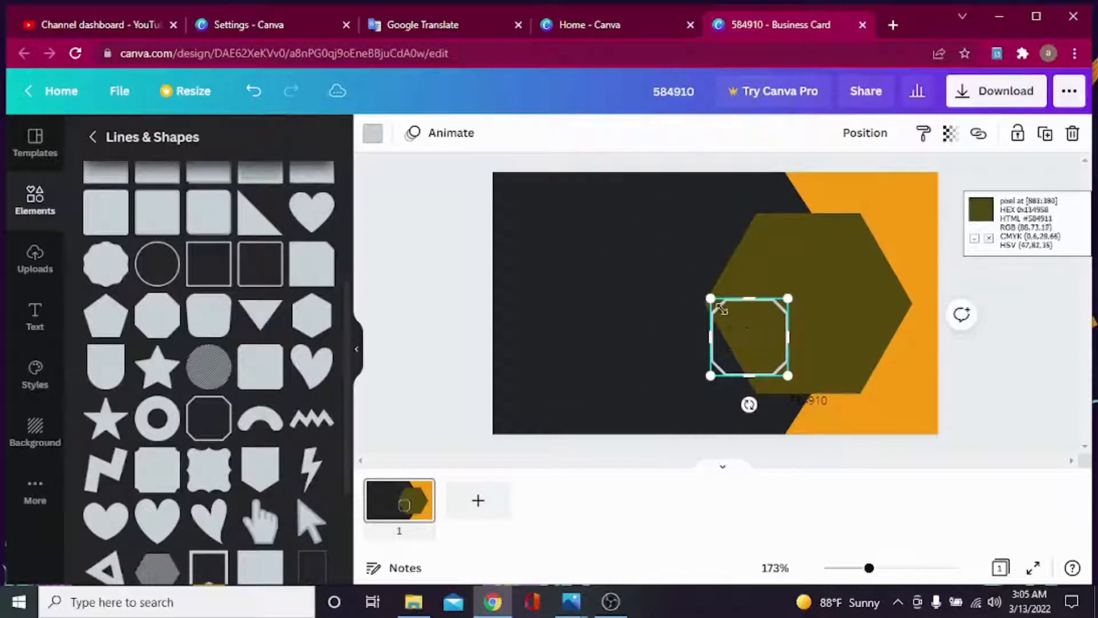
{"action": "left_click_drag", "start_coordinate": [758, 353], "coordinate": [817, 320]}
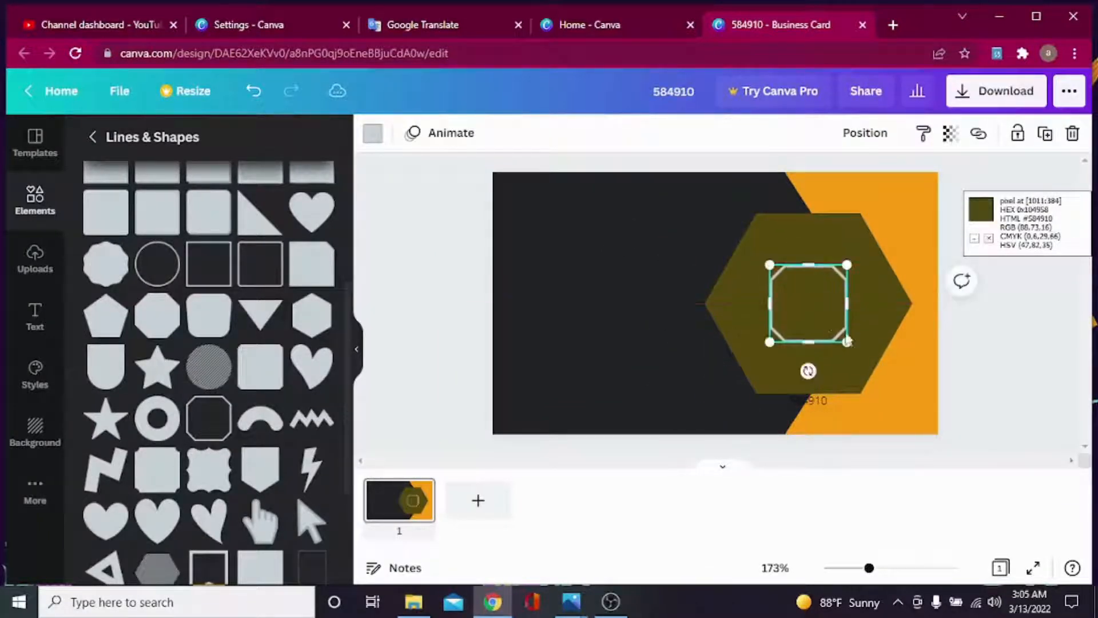
Colour the octagon outline orange from Document Colors and check it against the reference.
{"action": "left_click", "coordinate": [1010, 395]}
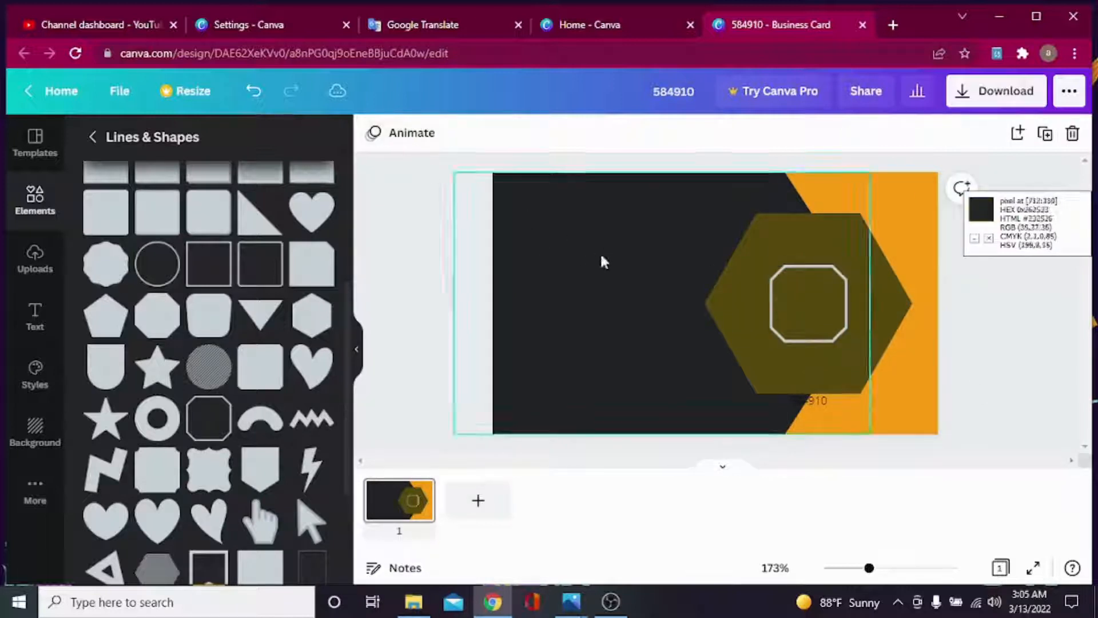
{"action": "left_click", "coordinate": [803, 313]}
{"action": "left_click", "coordinate": [373, 135]}
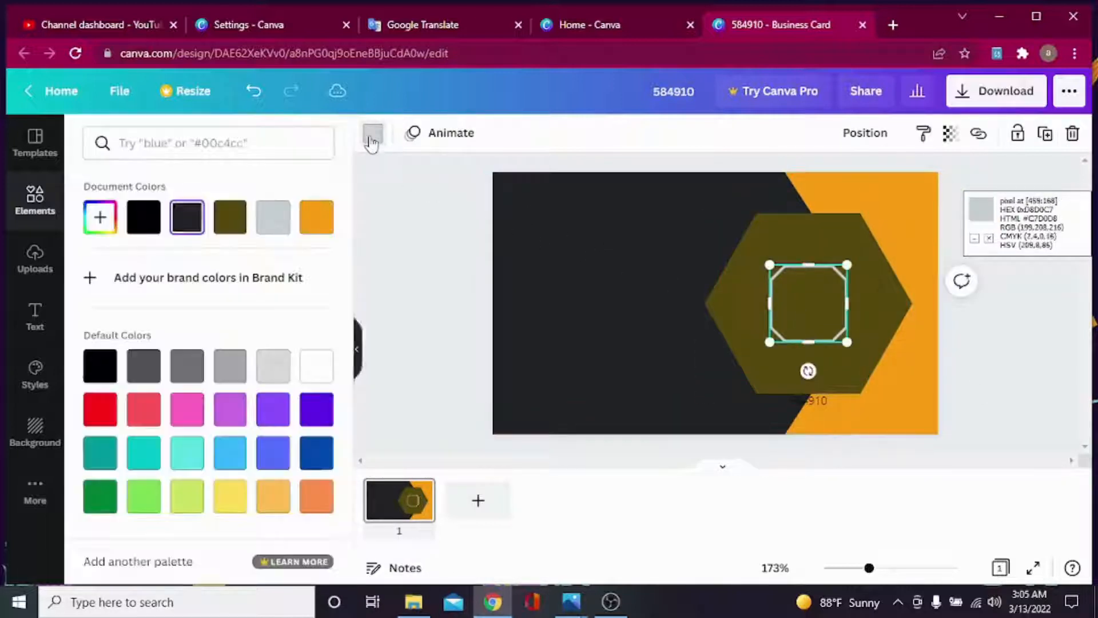
{"action": "left_click", "coordinate": [316, 218]}
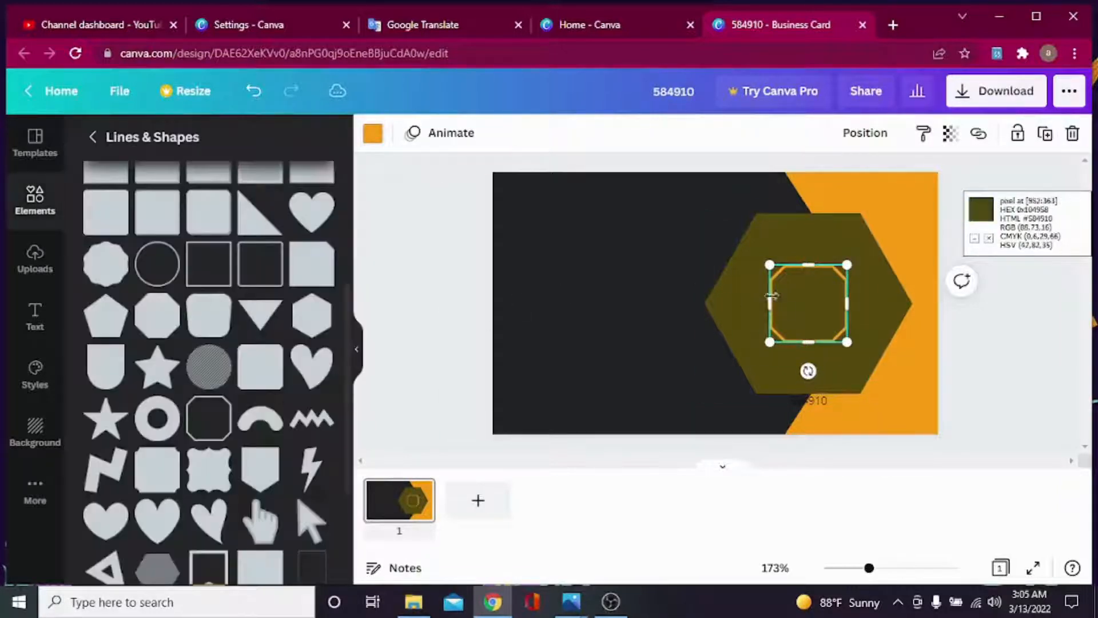
{"action": "left_click", "coordinate": [581, 611]}
{"action": "left_click", "coordinate": [522, 518]}
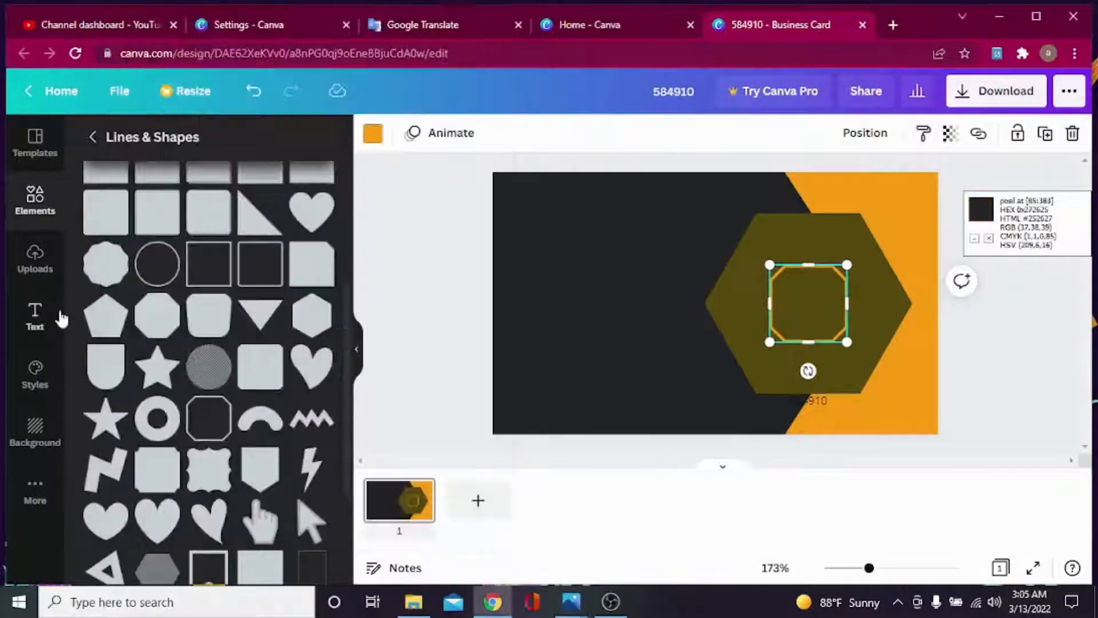
{"action": "left_click", "coordinate": [73, 309]}
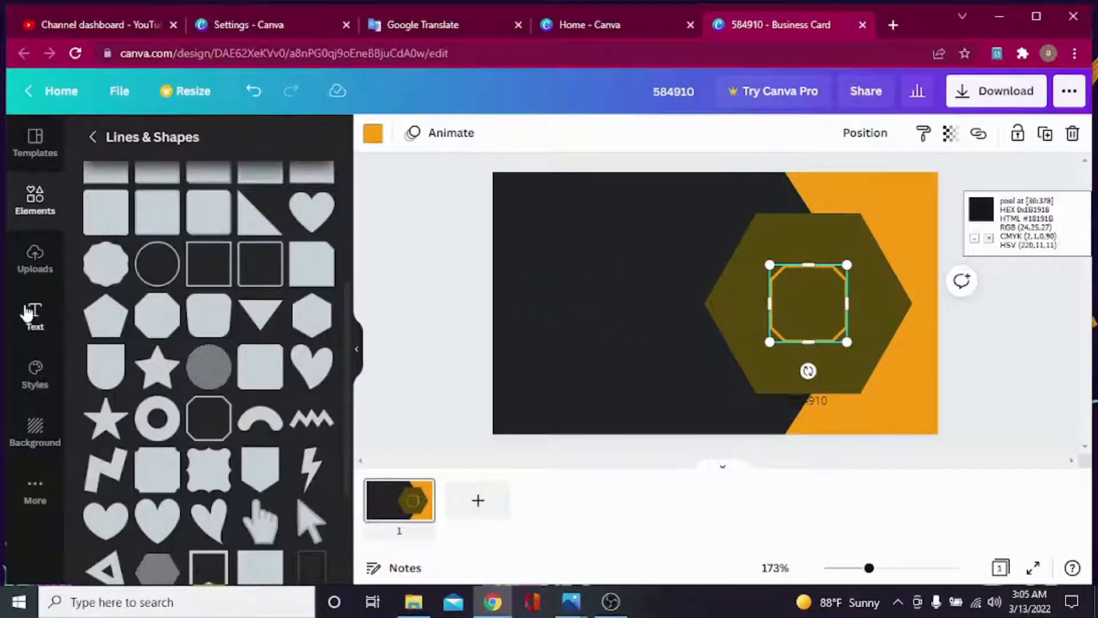
Add 'IT' heading text in Horizon font, centre it in the octagon, and colour it orange.
{"action": "left_click", "coordinate": [33, 313]}
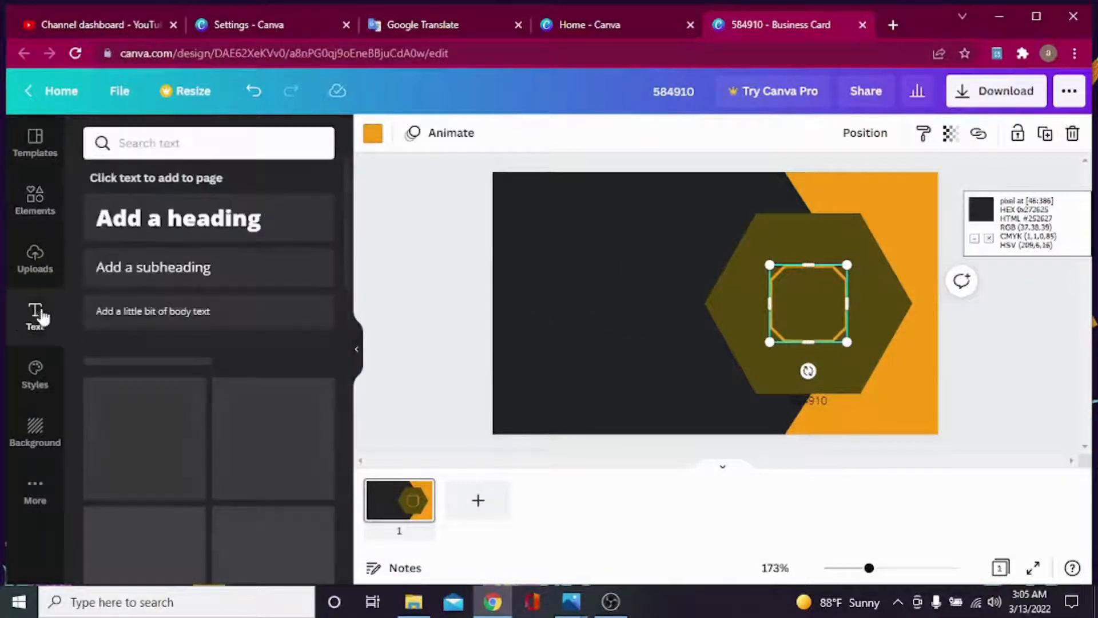
{"action": "left_click", "coordinate": [189, 217]}
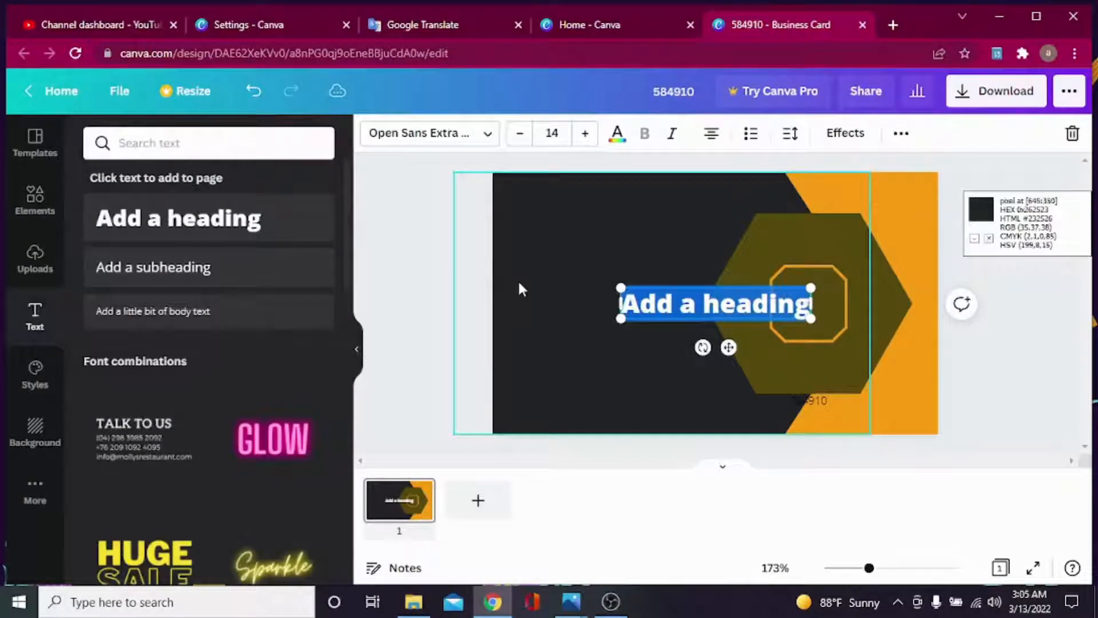
{"action": "type", "text": "iti"}
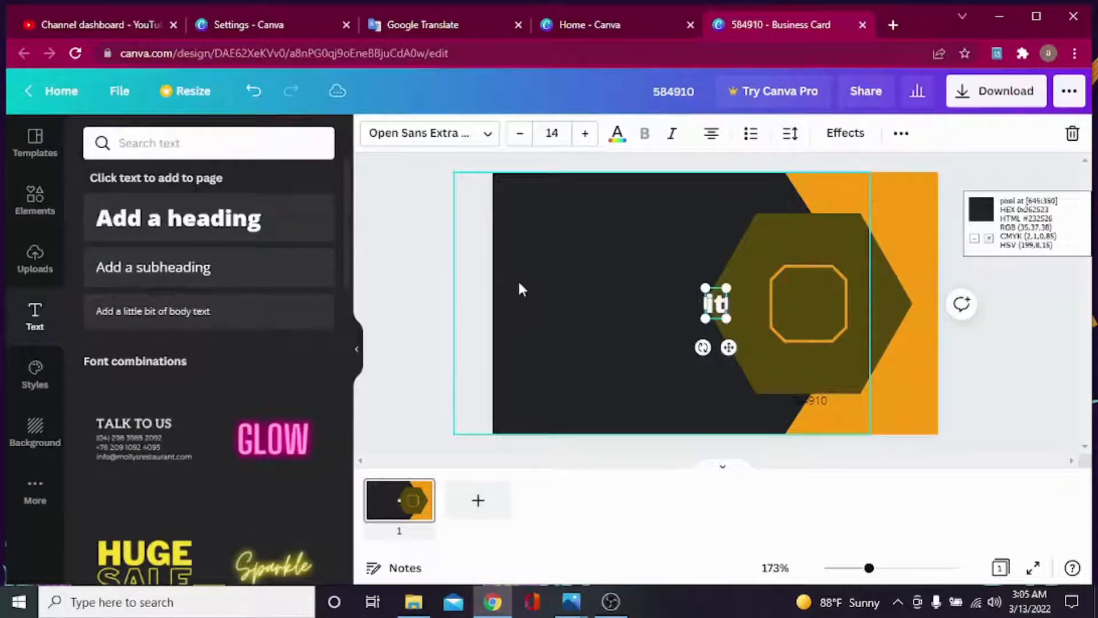
{"action": "left_click", "coordinate": [491, 138]}
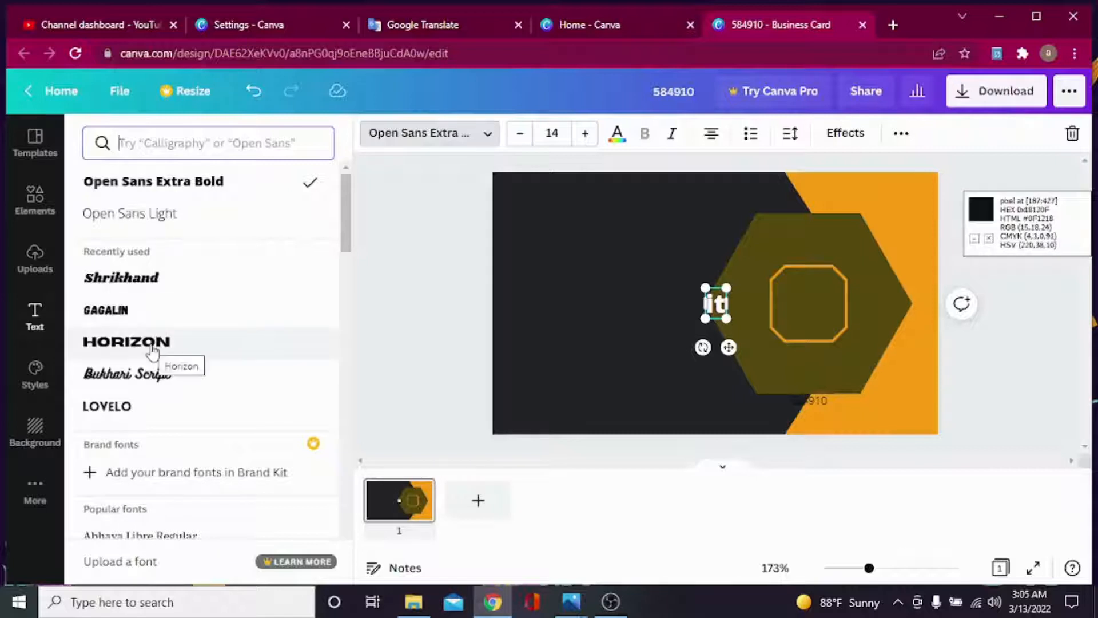
{"action": "left_click", "coordinate": [152, 347]}
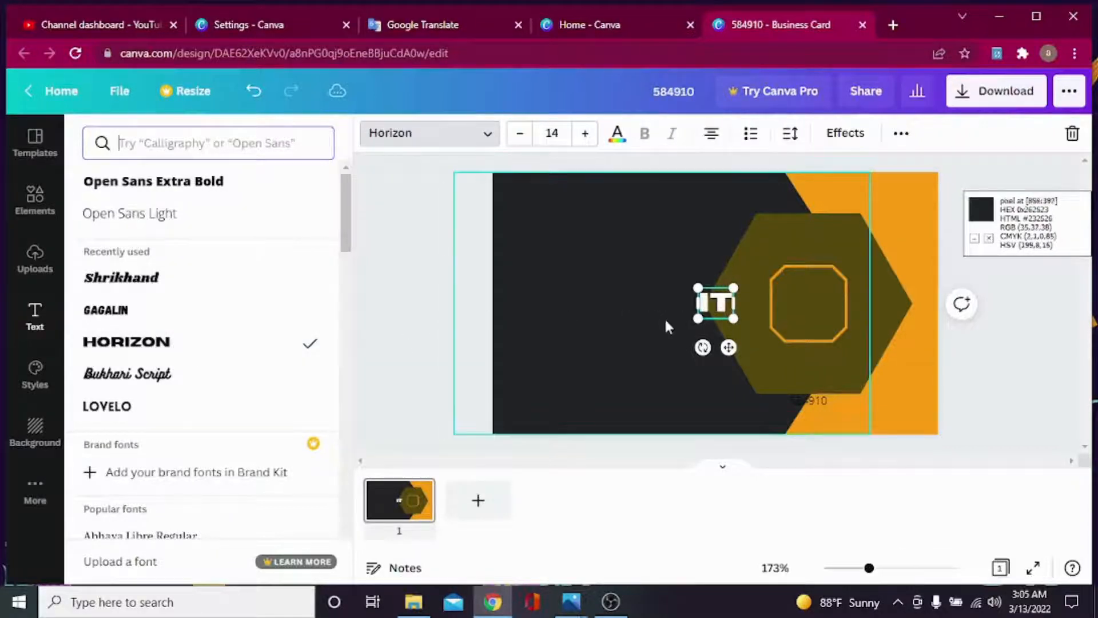
{"action": "left_click", "coordinate": [666, 322]}
{"action": "left_click_drag", "start_coordinate": [712, 309], "coordinate": [809, 302]}
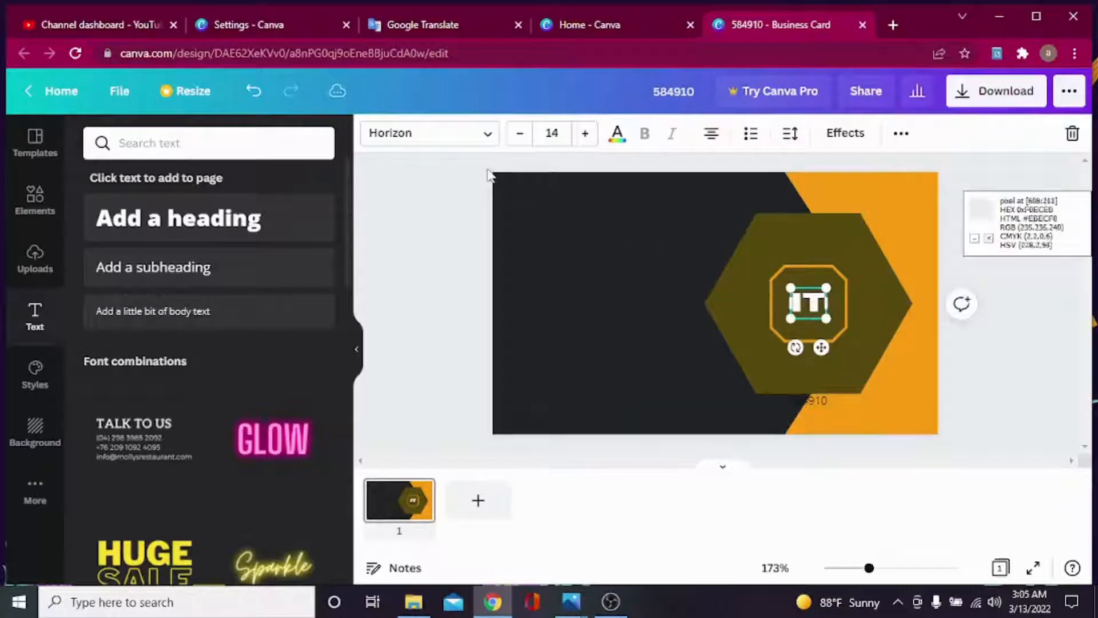
{"action": "left_click", "coordinate": [624, 135]}
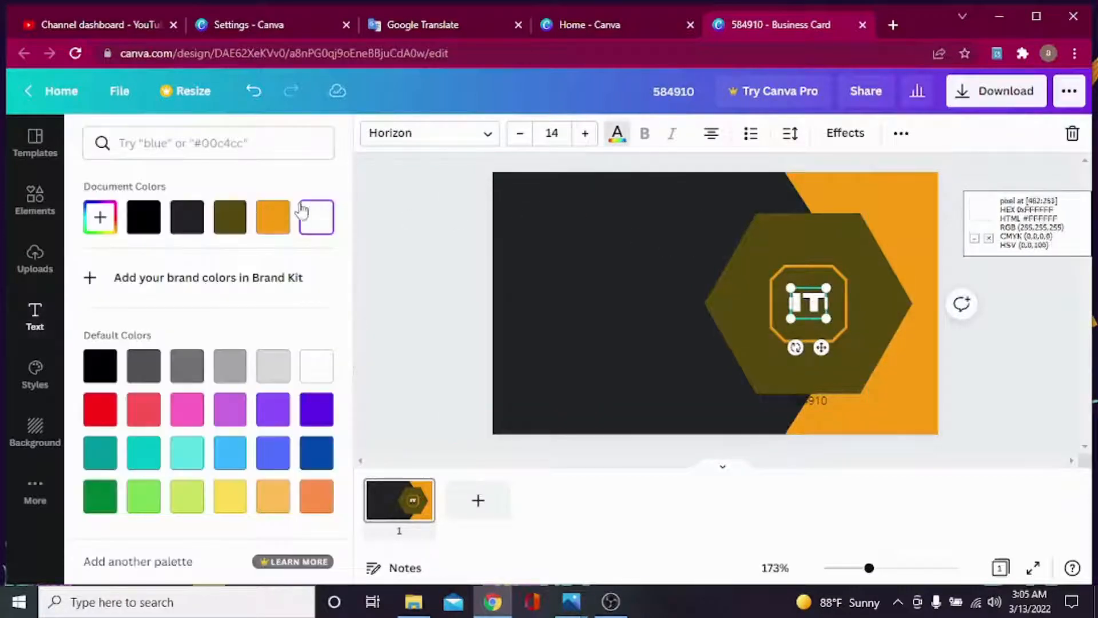
{"action": "left_click", "coordinate": [288, 237]}
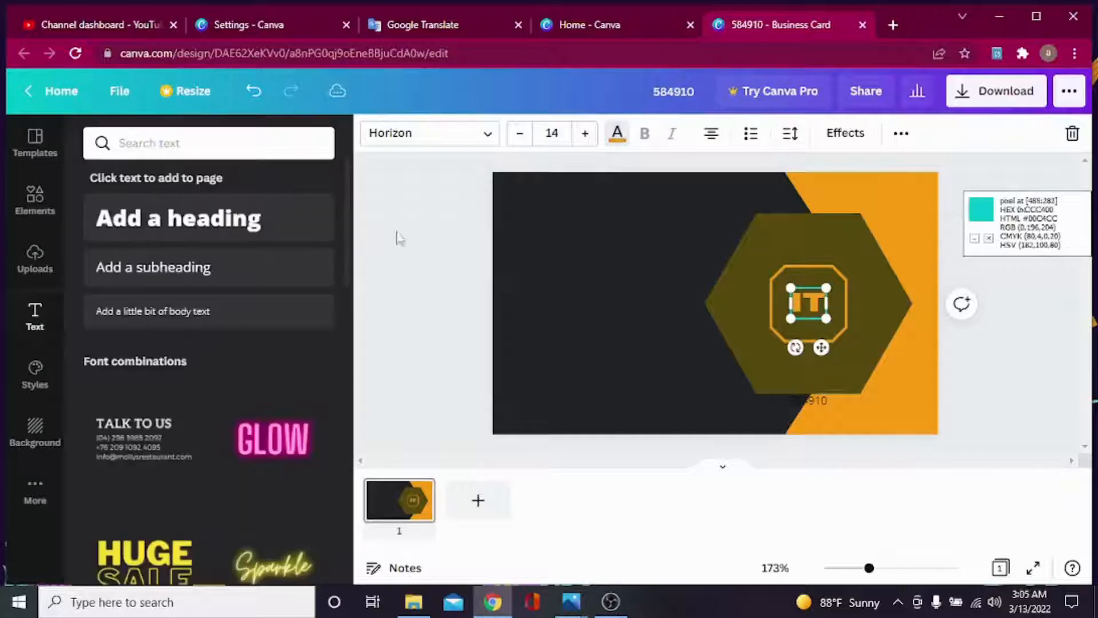
{"action": "left_click", "coordinate": [537, 289]}
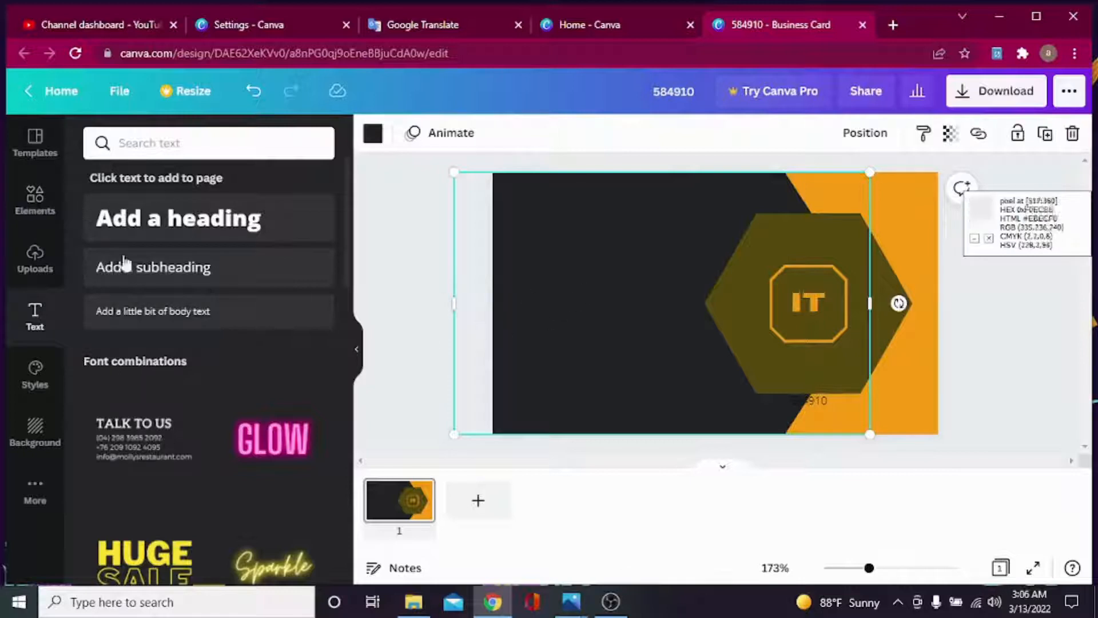
Add a white heading reading 'youtuber' with the owner's name on a second line.
{"action": "left_click", "coordinate": [166, 236]}
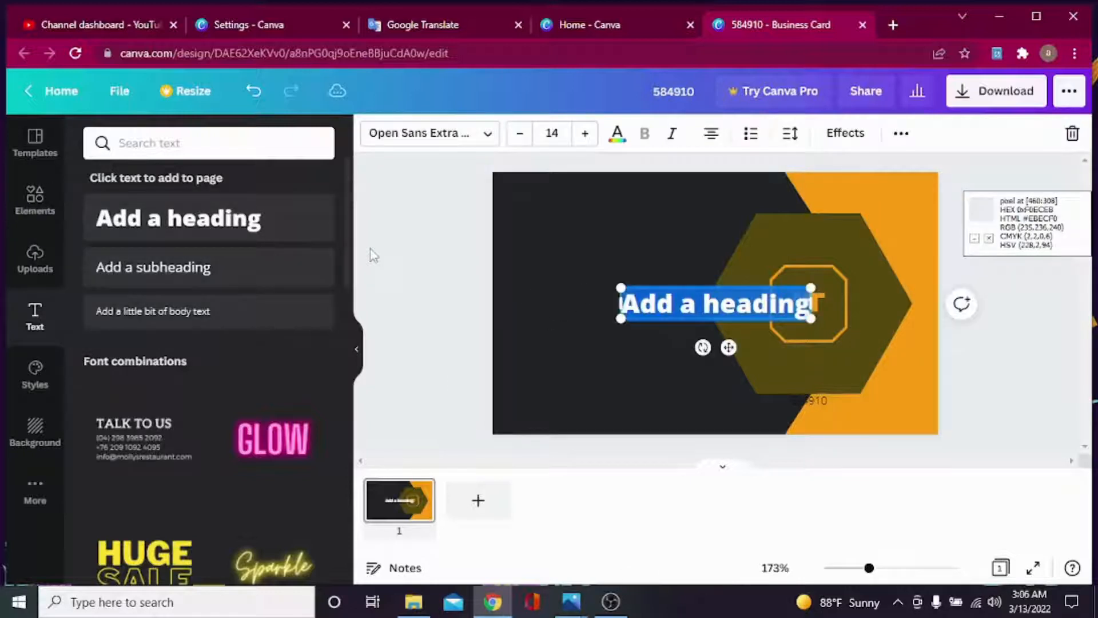
{"action": "key", "text": "BackSpace"}
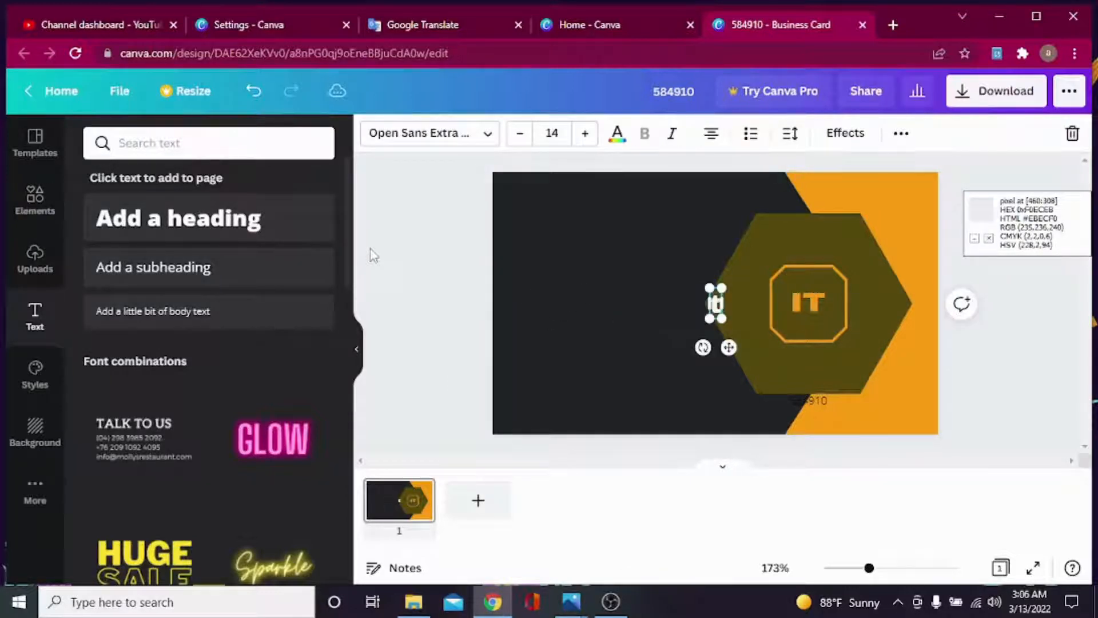
{"action": "key", "text": "BackSpace"}
{"action": "key", "text": "BackSpace"}
{"action": "type", "text": "you"}
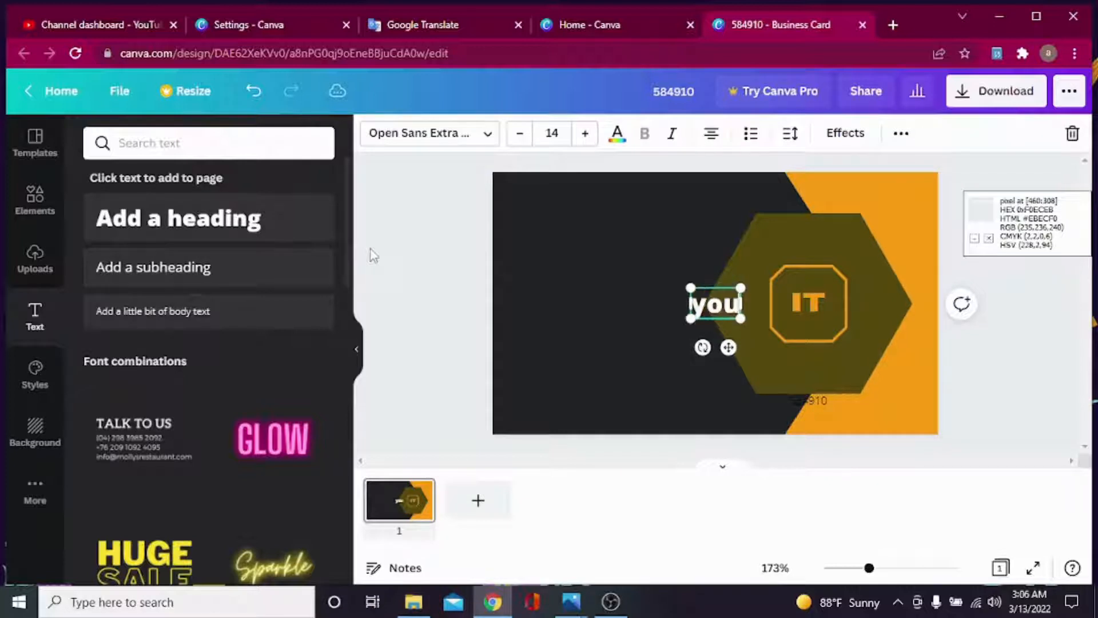
{"action": "type", "text": "tuber"}
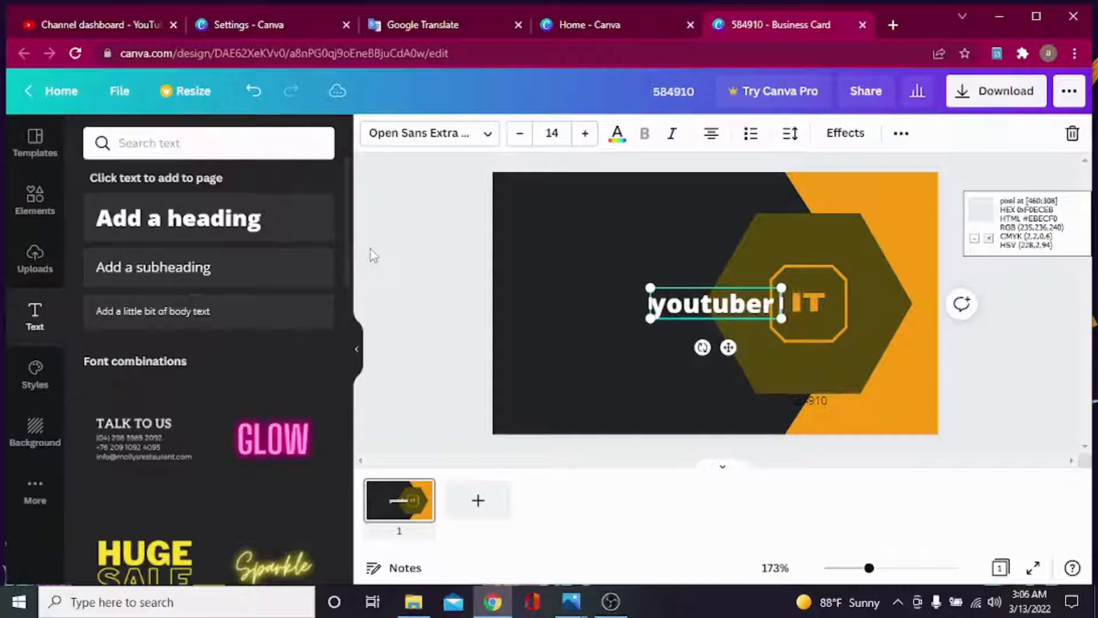
{"action": "key", "text": "Return"}
{"action": "type", "text": "noman"}
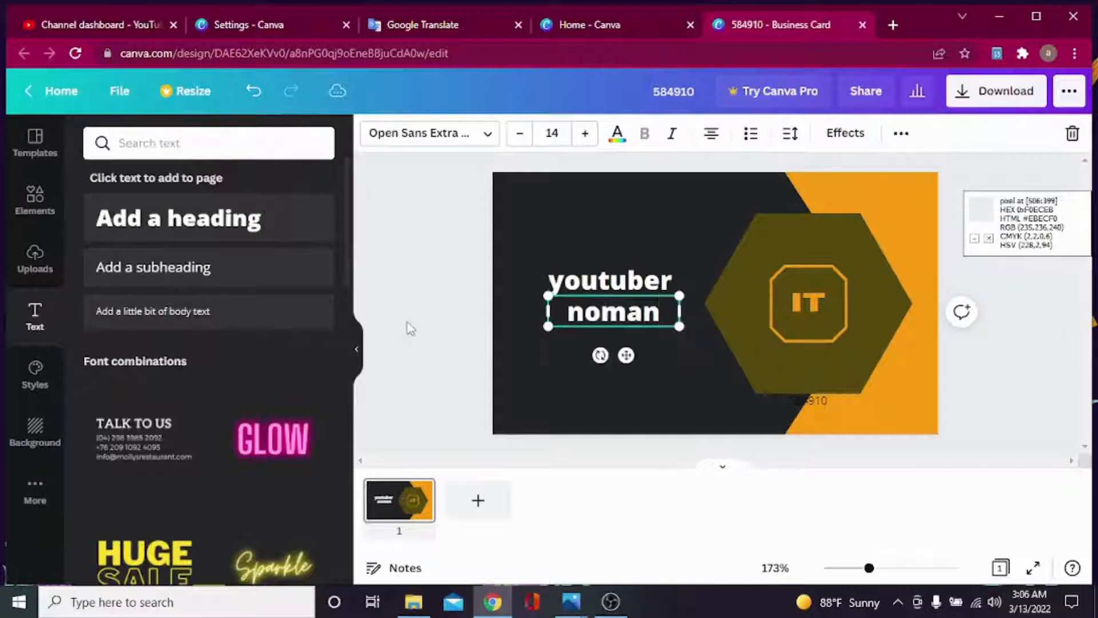
{"action": "left_click", "coordinate": [418, 288]}
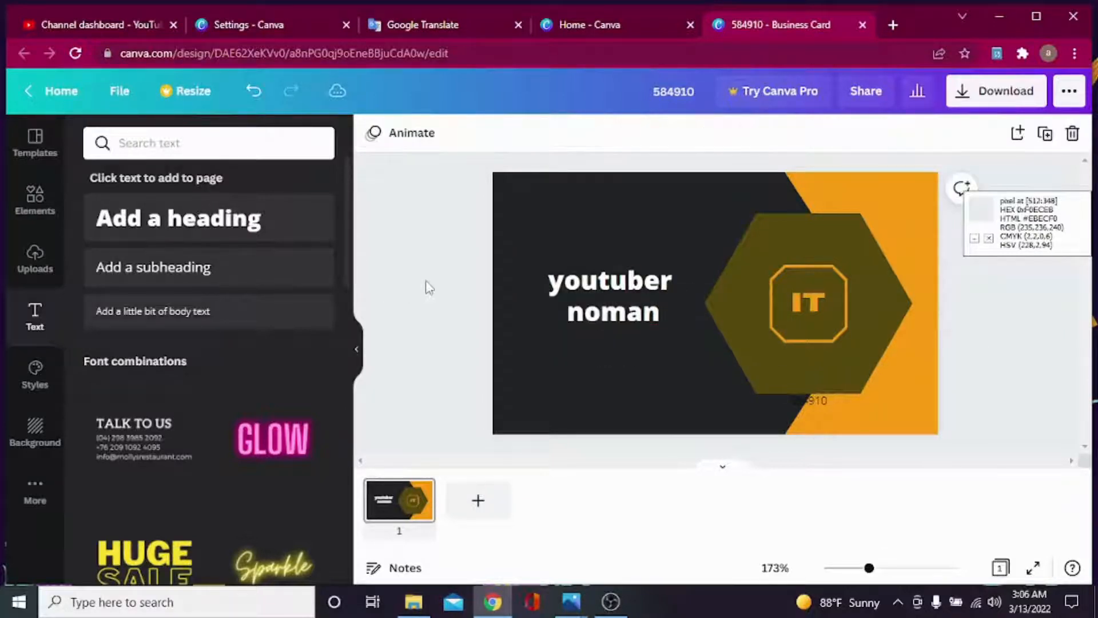
{"action": "left_click", "coordinate": [652, 281]}
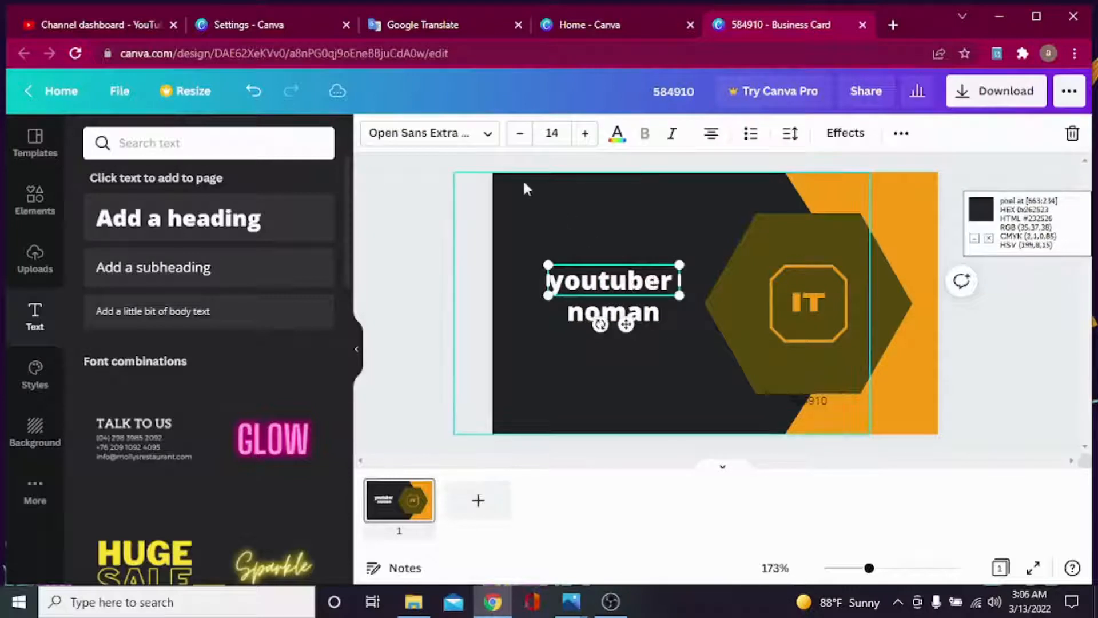
{"action": "left_click", "coordinate": [487, 135]}
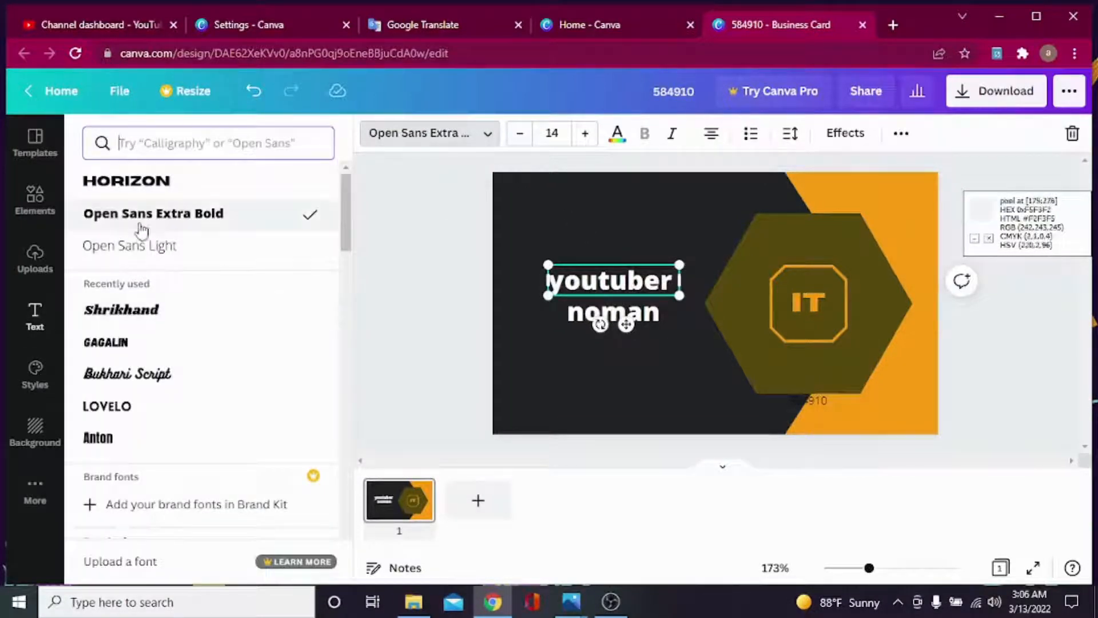
Style 'youtuber' in Horizon at size 11 and the name line in Shrikhand.
{"action": "left_click", "coordinate": [138, 186]}
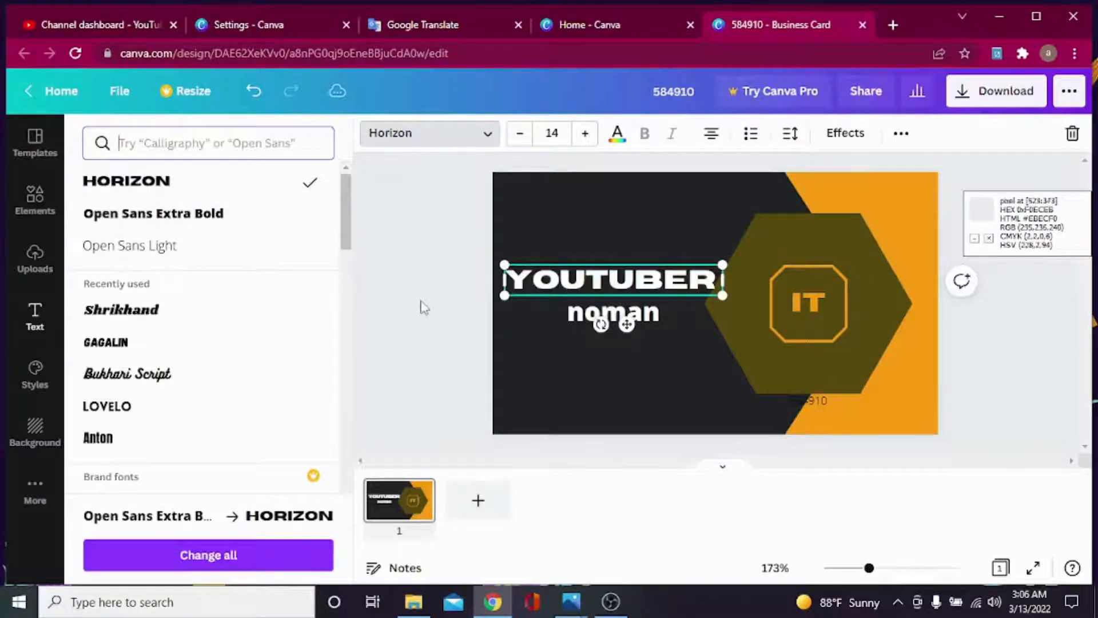
{"action": "left_click", "coordinate": [520, 134]}
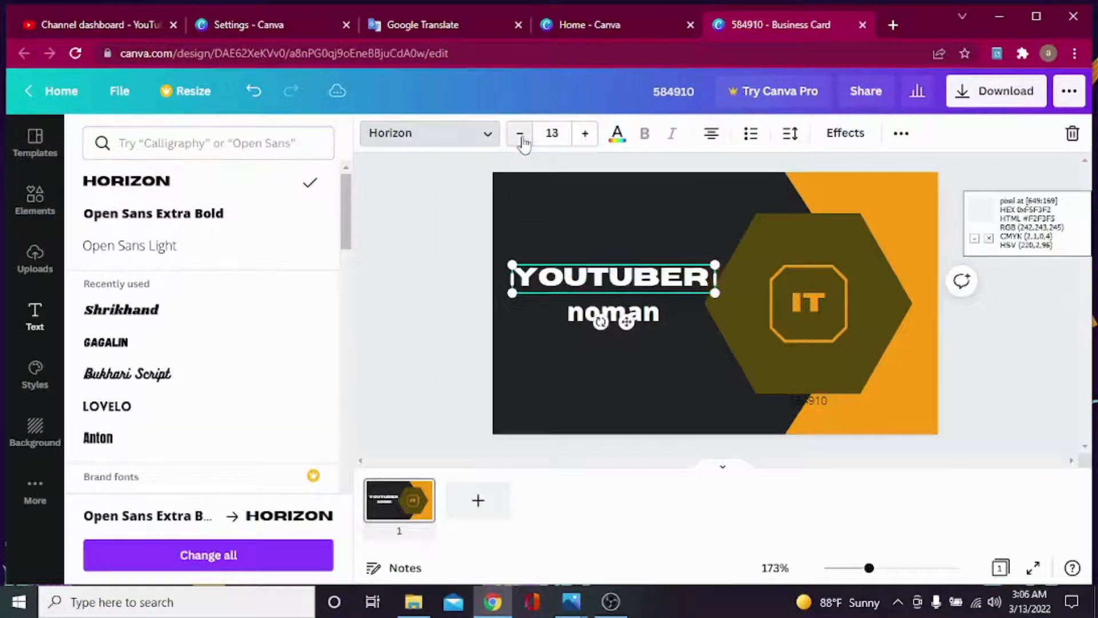
{"action": "left_click", "coordinate": [520, 135]}
{"action": "left_click", "coordinate": [521, 135]}
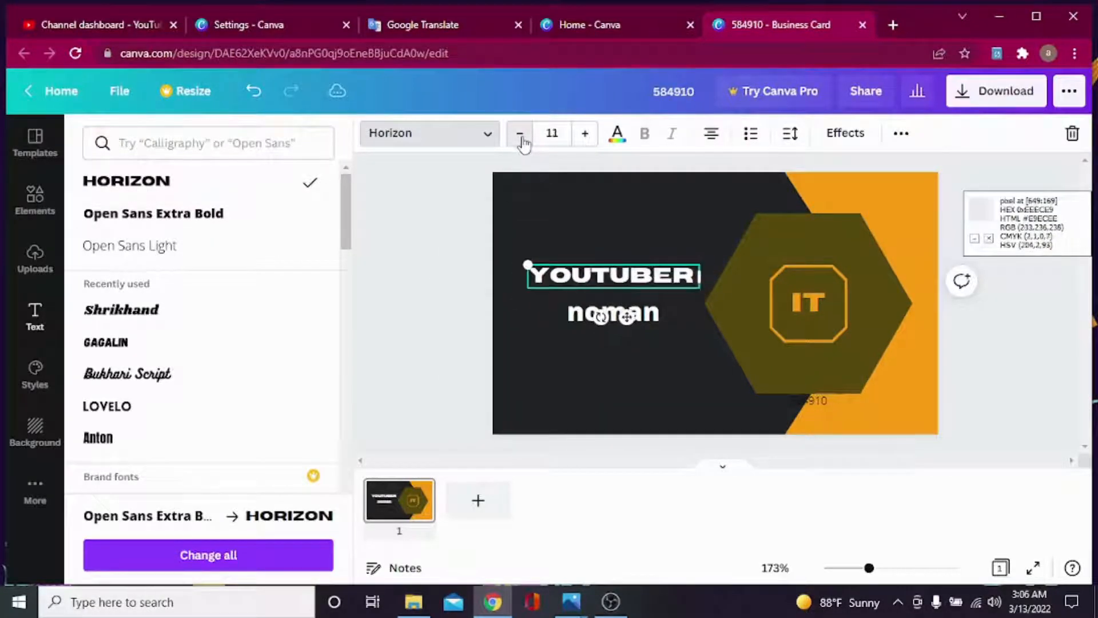
{"action": "left_click", "coordinate": [591, 319]}
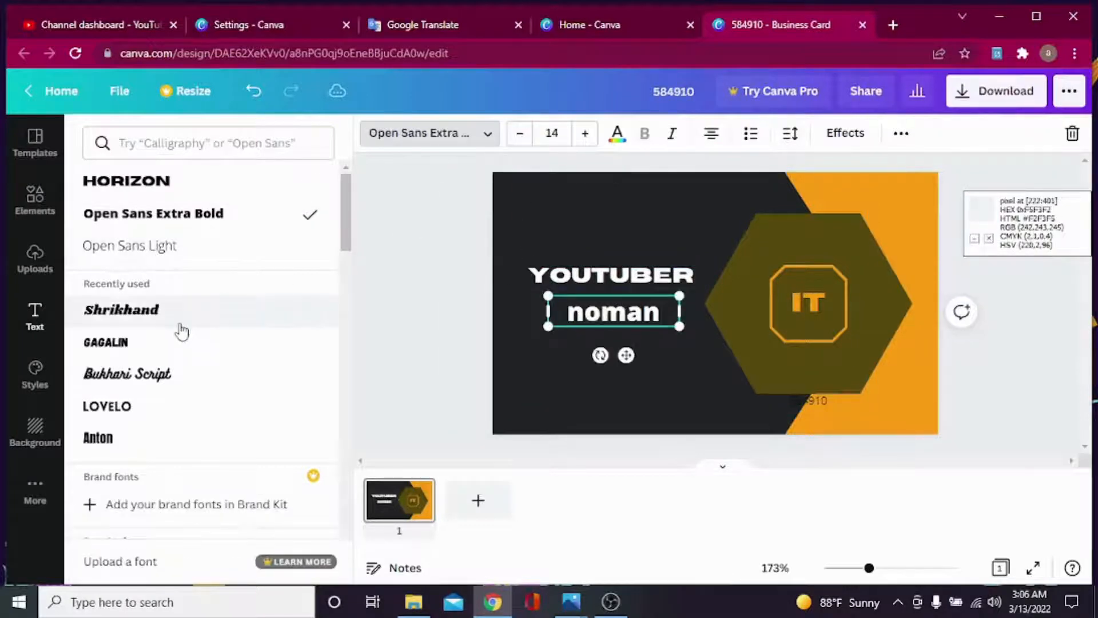
{"action": "left_click", "coordinate": [429, 312]}
{"action": "left_click", "coordinate": [579, 276]}
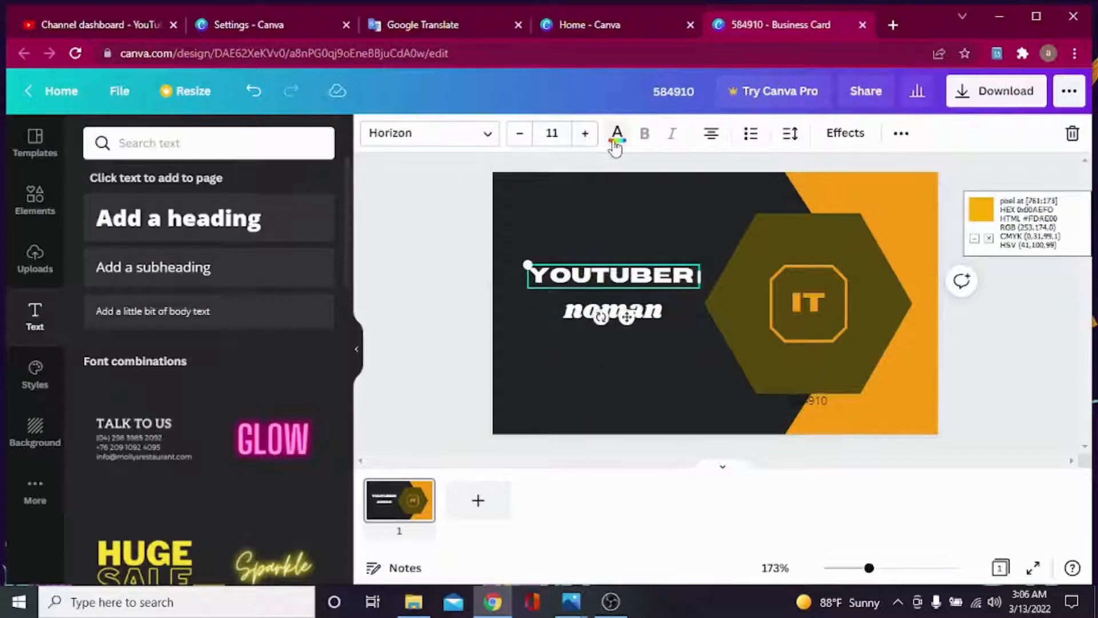
Turn the YOUTUBER text and the name line beneath it orange.
{"action": "left_click", "coordinate": [617, 137]}
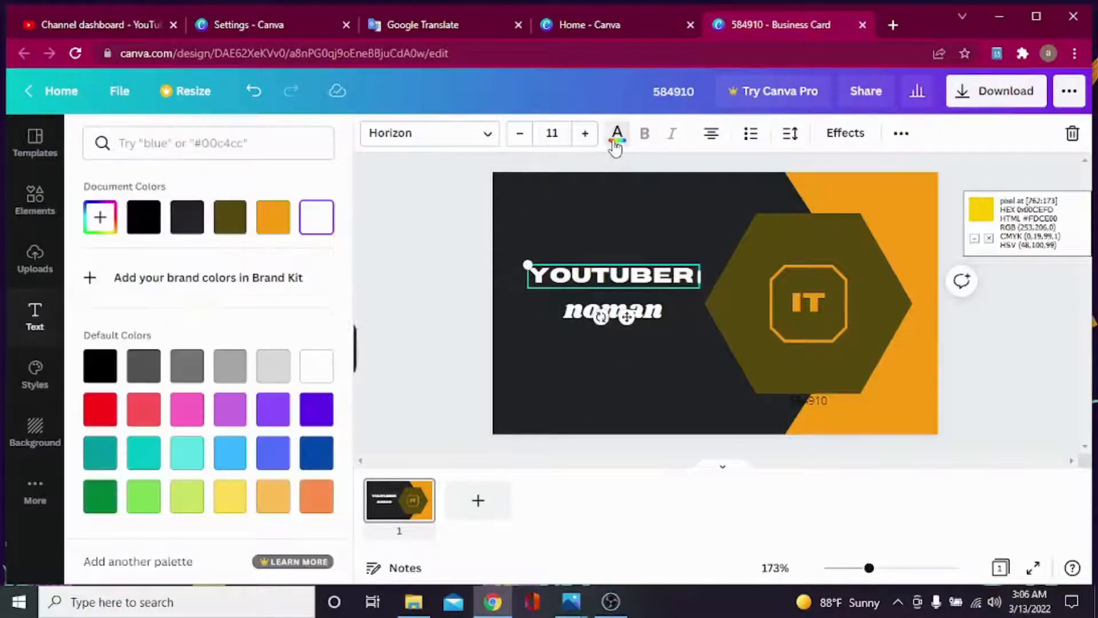
{"action": "left_click", "coordinate": [270, 220]}
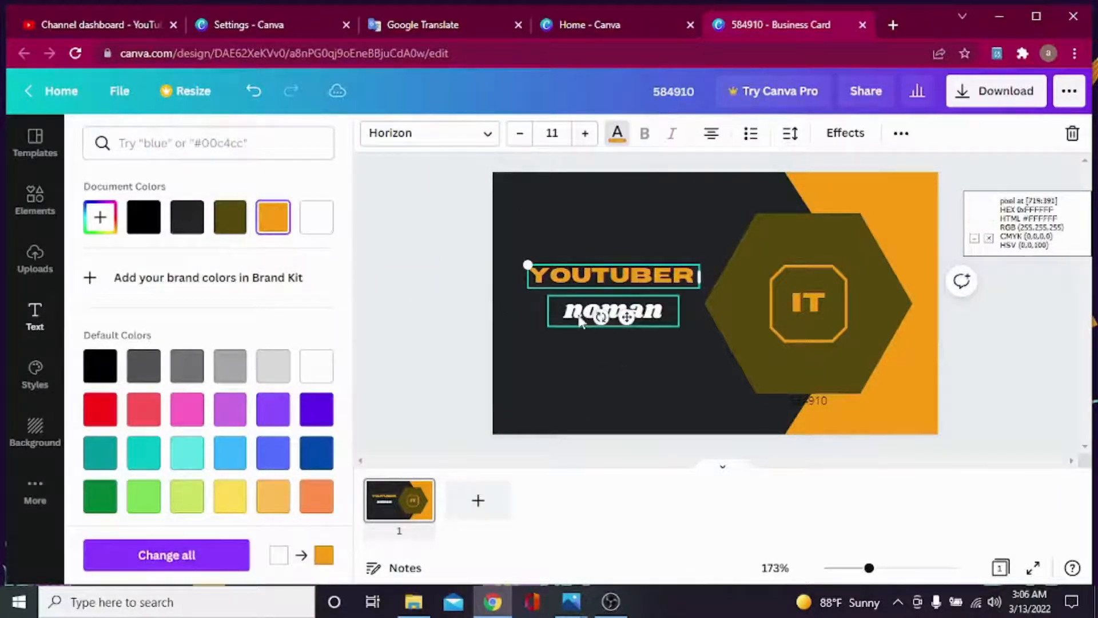
{"action": "left_click", "coordinate": [612, 312]}
{"action": "left_click", "coordinate": [281, 230]}
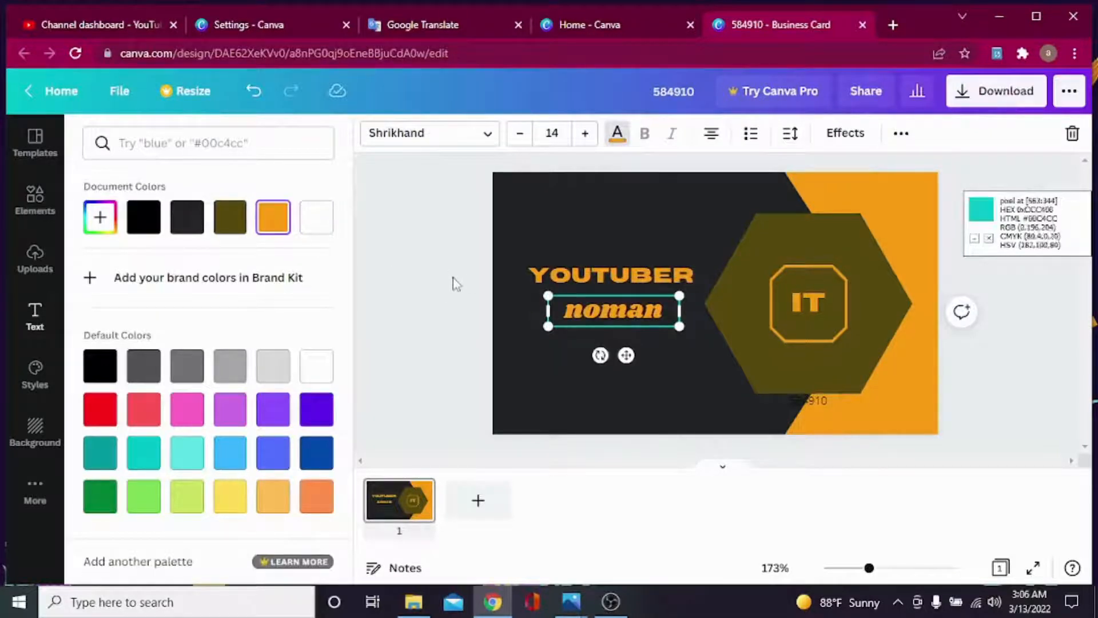
{"action": "left_click", "coordinate": [592, 316]}
Reposition the name line so it sits slightly spaced below YOUTUBER.
{"action": "left_click", "coordinate": [665, 376]}
{"action": "left_click_drag", "start_coordinate": [602, 317], "coordinate": [622, 274]}
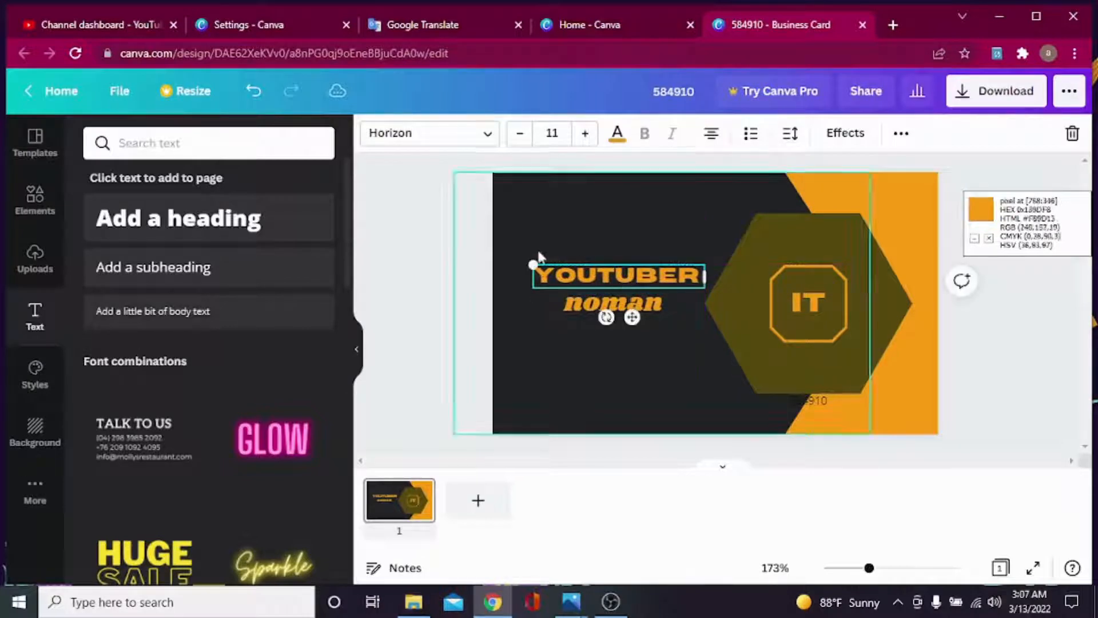
{"action": "left_click", "coordinate": [397, 239]}
{"action": "left_click_drag", "start_coordinate": [575, 307], "coordinate": [576, 320]}
{"action": "left_click", "coordinate": [592, 275]}
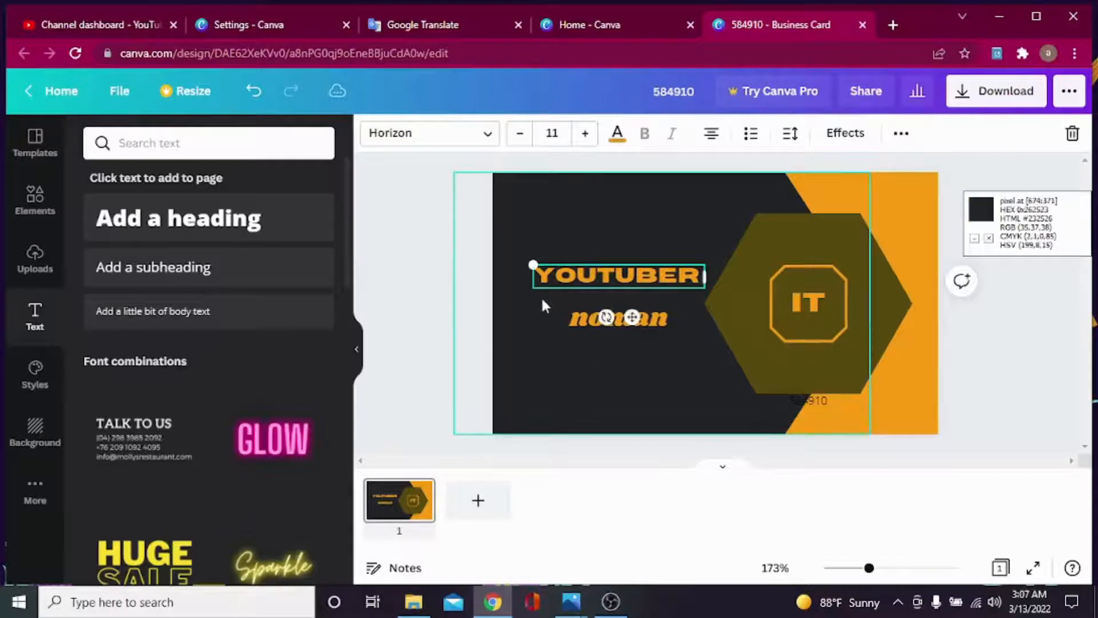
{"action": "left_click", "coordinate": [541, 296]}
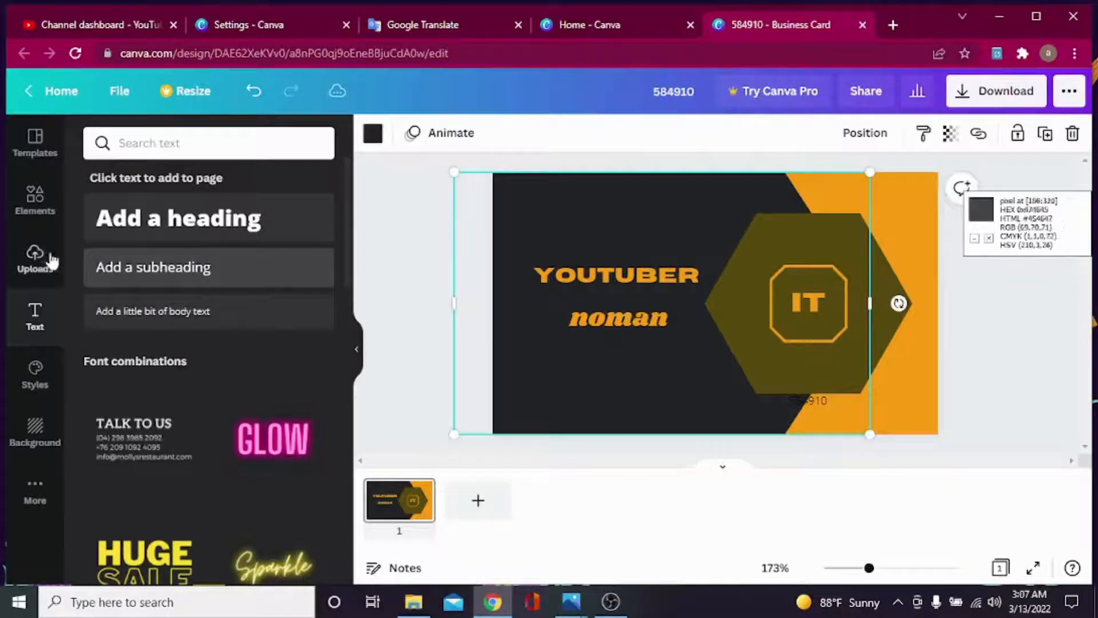
Add a straight line about 6 thick under YOUTUBER and colour it orange.
{"action": "left_click", "coordinate": [35, 197]}
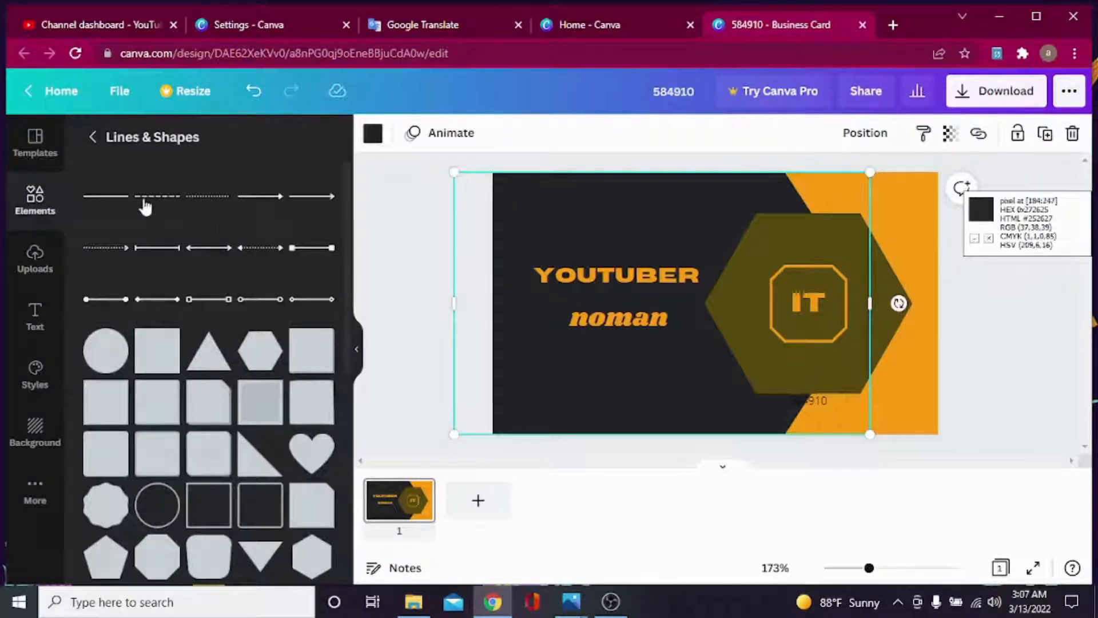
{"action": "left_click", "coordinate": [118, 199]}
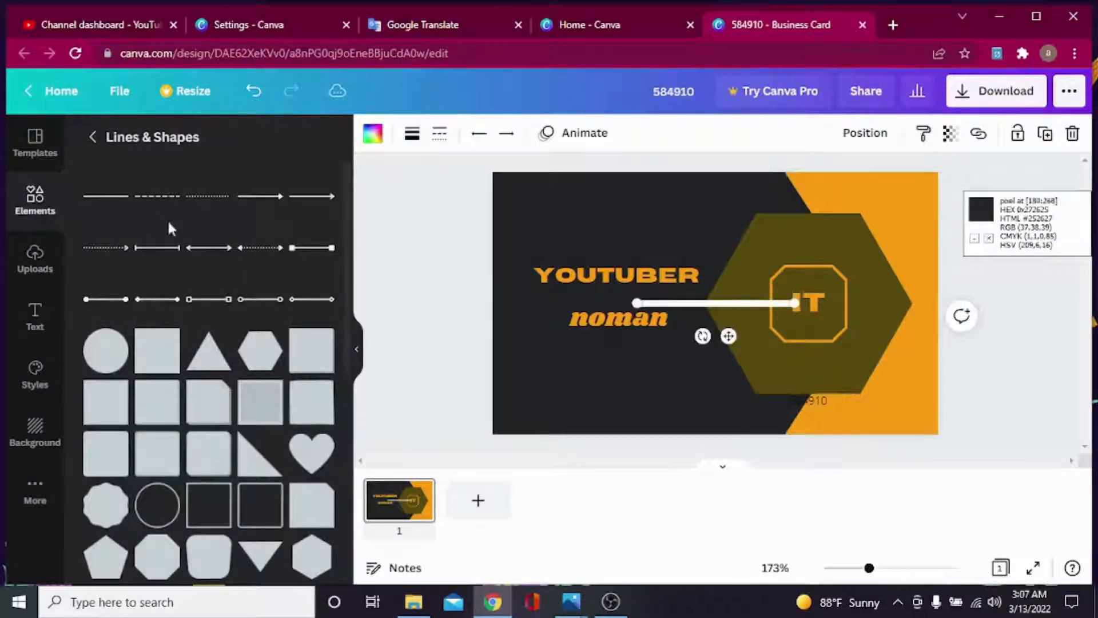
{"action": "left_click", "coordinate": [411, 135]}
{"action": "mouse_move", "coordinate": [432, 199]}
{"action": "left_mouse_down"}
{"action": "mouse_move", "coordinate": [444, 199]}
{"action": "mouse_move", "coordinate": [421, 206]}
{"action": "left_mouse_up"}
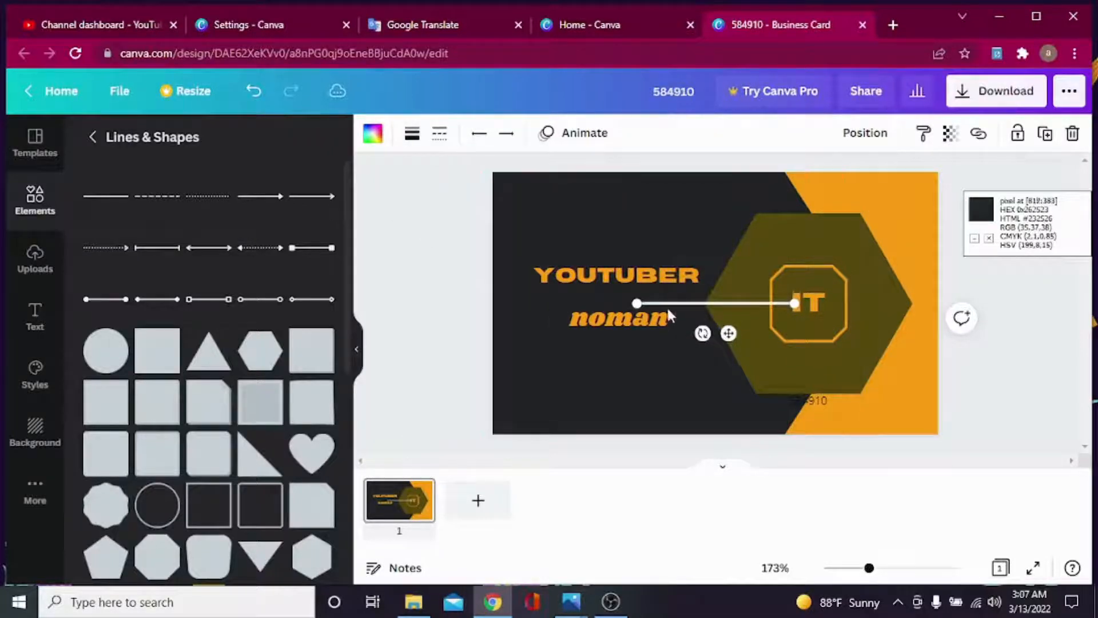
{"action": "left_click_drag", "start_coordinate": [698, 305], "coordinate": [598, 293]}
{"action": "left_click", "coordinate": [372, 135]}
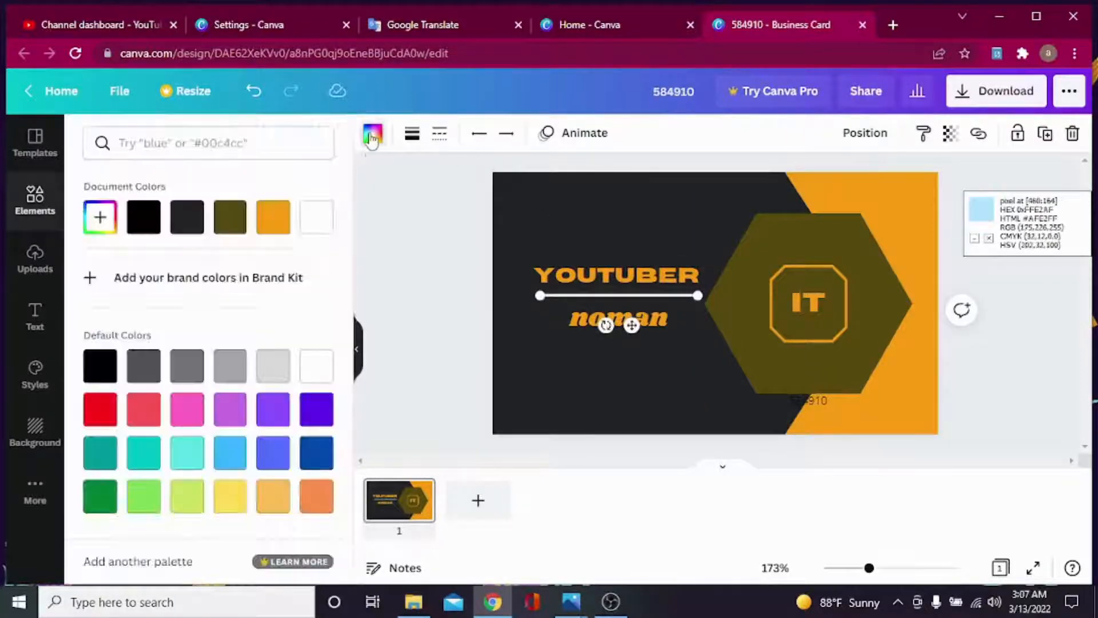
{"action": "left_click", "coordinate": [271, 224]}
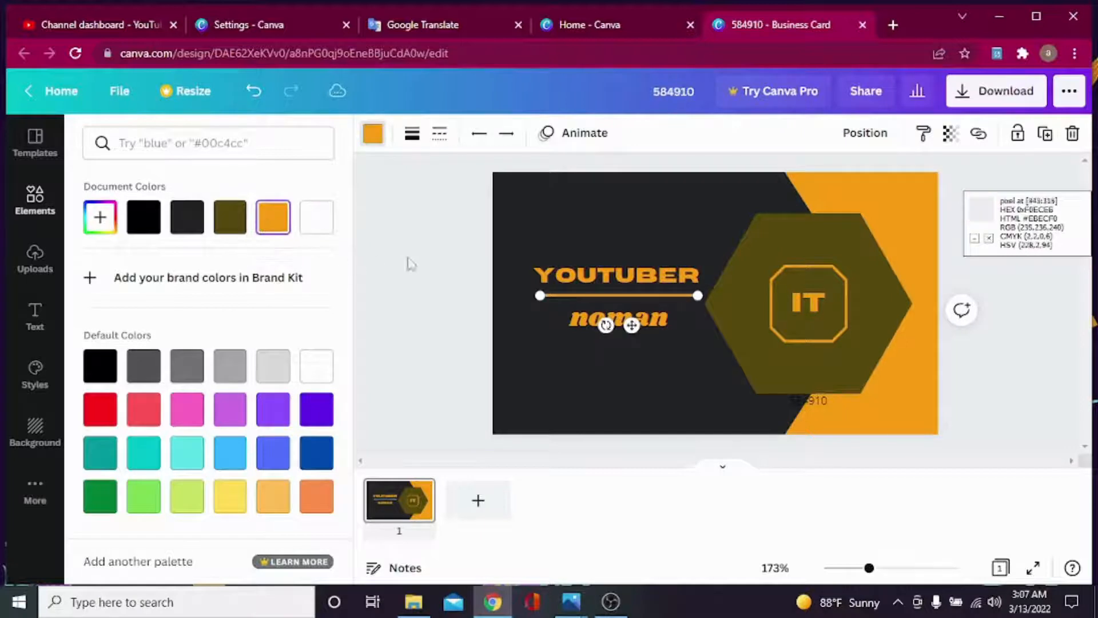
{"action": "left_click", "coordinate": [423, 270]}
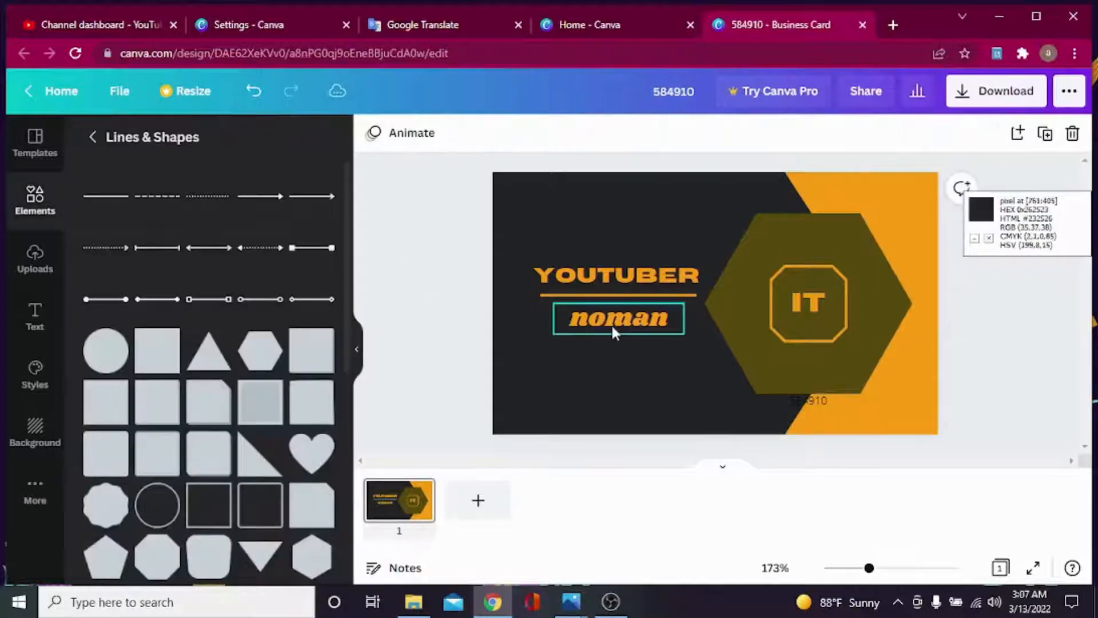
Nudge the noman text up toward the line and delete the 584910 text.
{"action": "left_click_drag", "start_coordinate": [612, 328], "coordinate": [611, 319]}
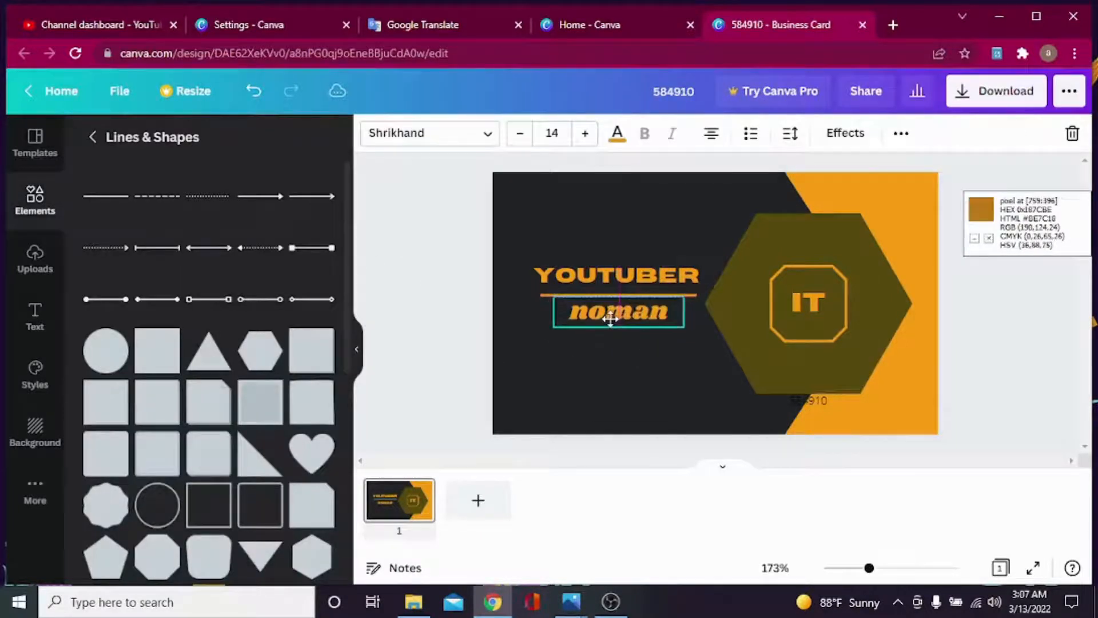
{"action": "left_click", "coordinate": [422, 359]}
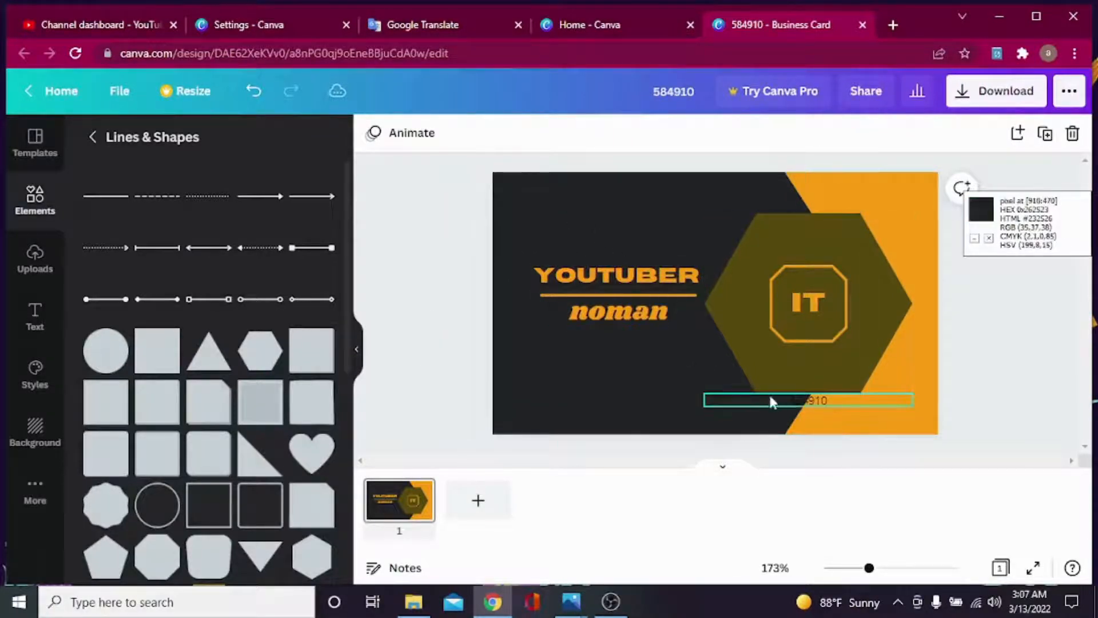
{"action": "left_click", "coordinate": [798, 404]}
{"action": "left_click", "coordinate": [1072, 133]}
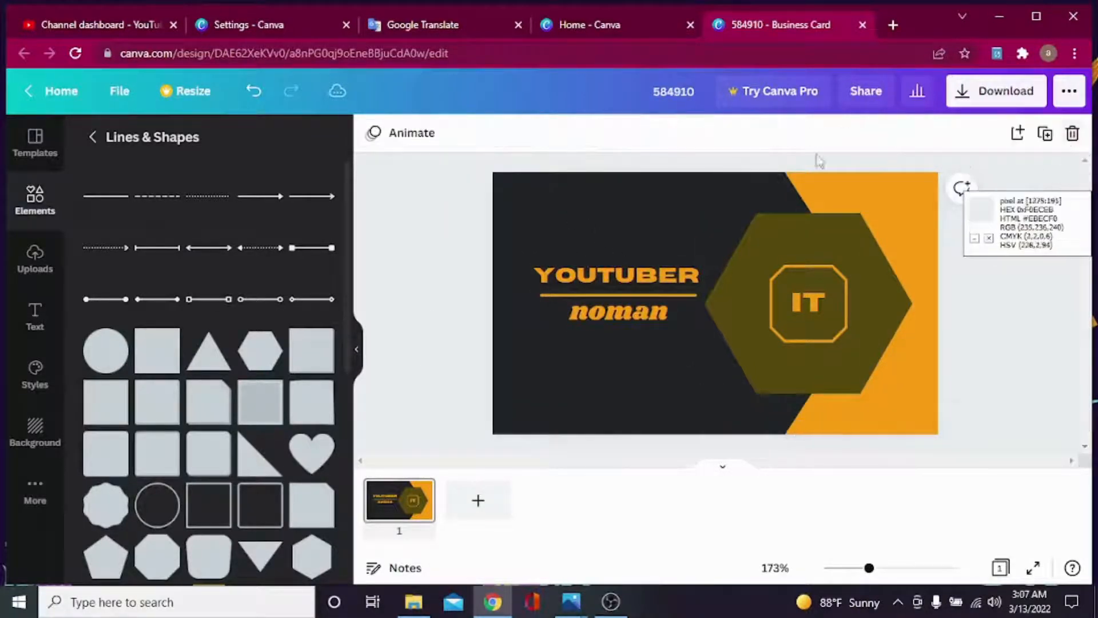
Add a star shape, shrink it, and place it in the top-left corner above YOUTUBER.
{"action": "scroll", "coordinate": [203, 423], "scroll_direction": "down", "scroll_amount": 4}
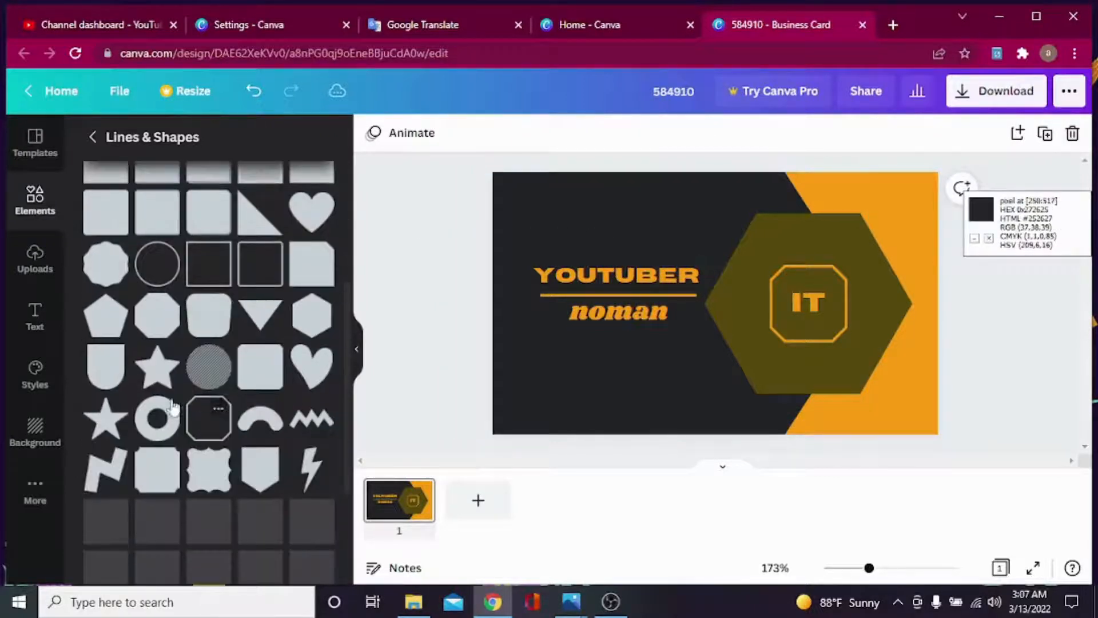
{"action": "left_click", "coordinate": [103, 428]}
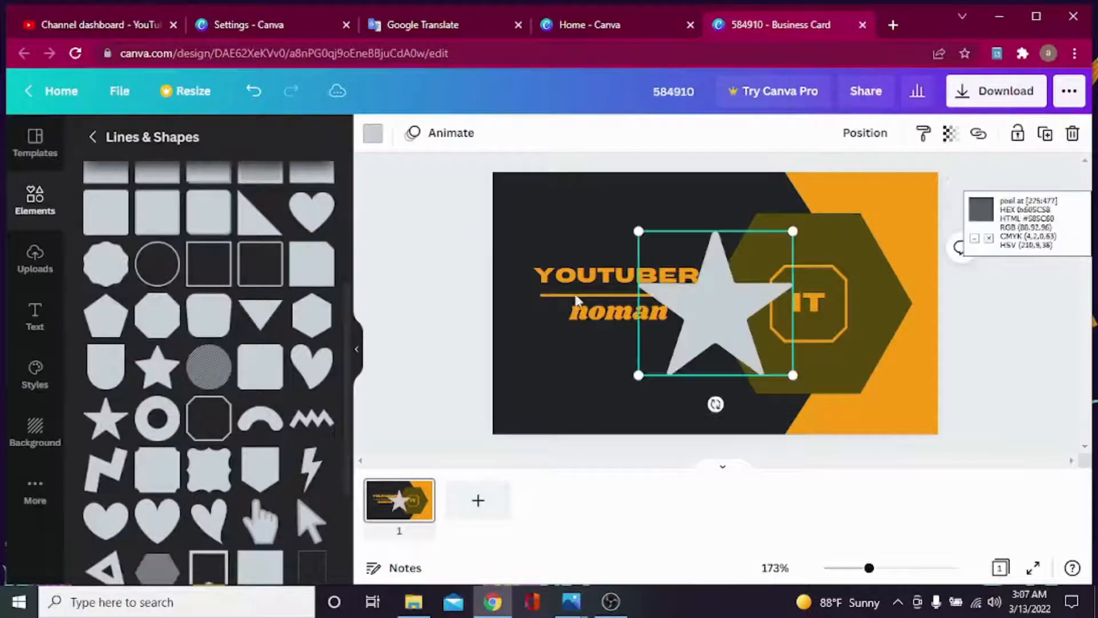
{"action": "left_click_drag", "start_coordinate": [727, 313], "coordinate": [642, 256]}
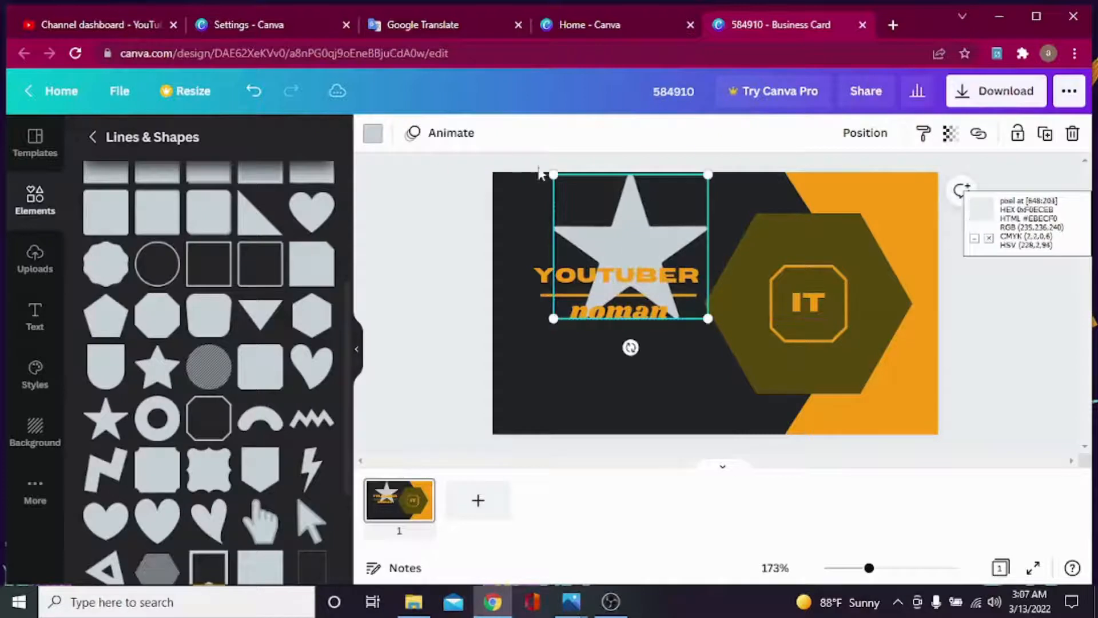
{"action": "left_click_drag", "start_coordinate": [571, 190], "coordinate": [552, 175]}
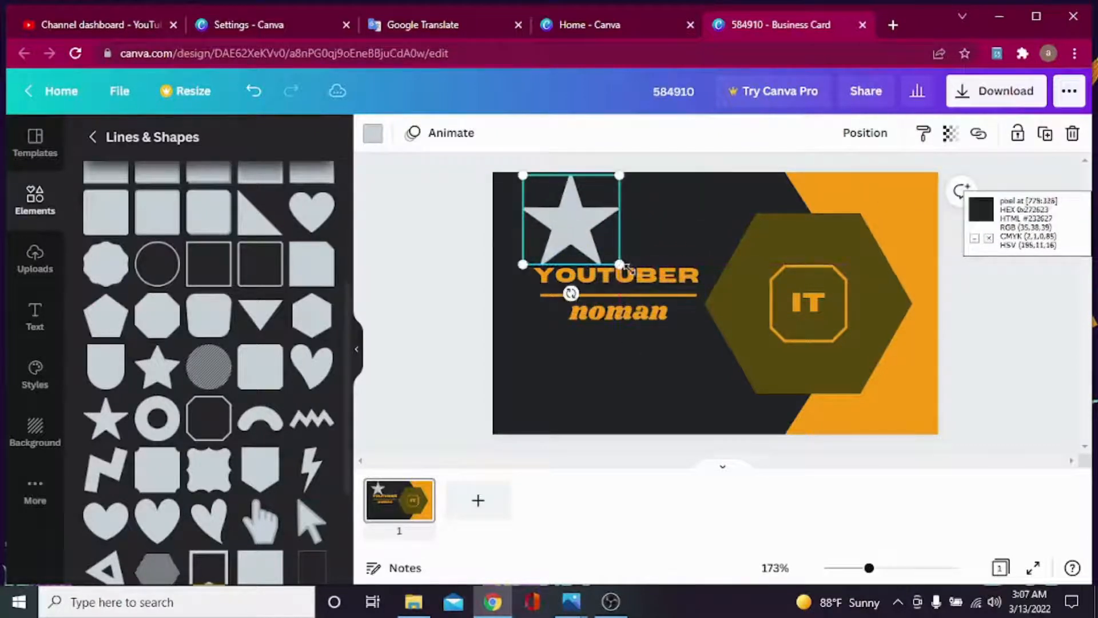
{"action": "left_click_drag", "start_coordinate": [620, 265], "coordinate": [595, 243]}
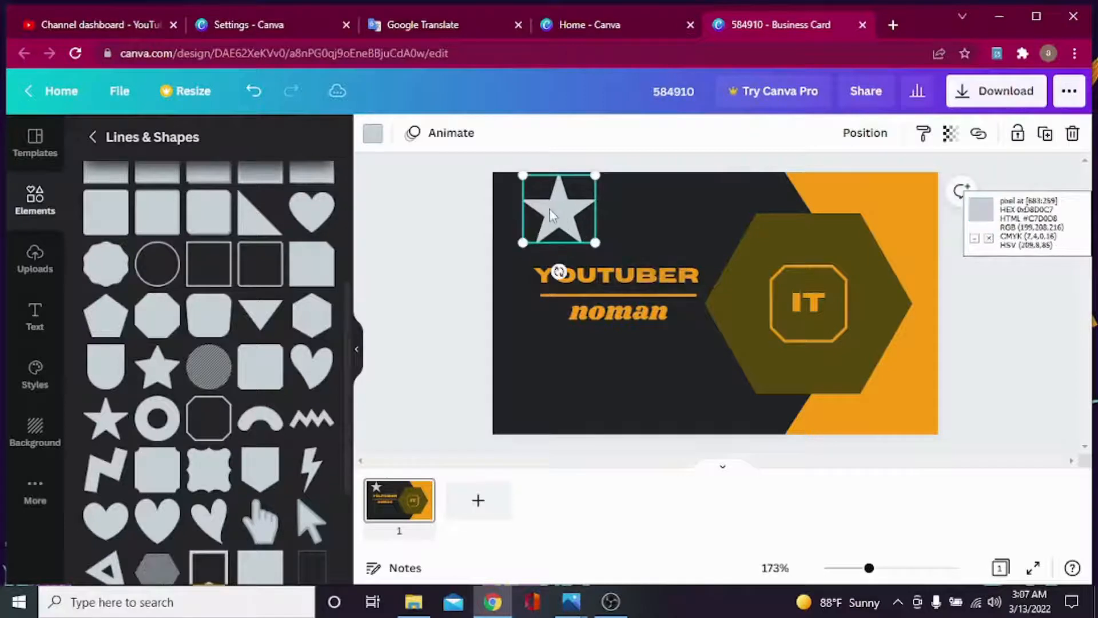
{"action": "left_click_drag", "start_coordinate": [520, 173], "coordinate": [550, 217]}
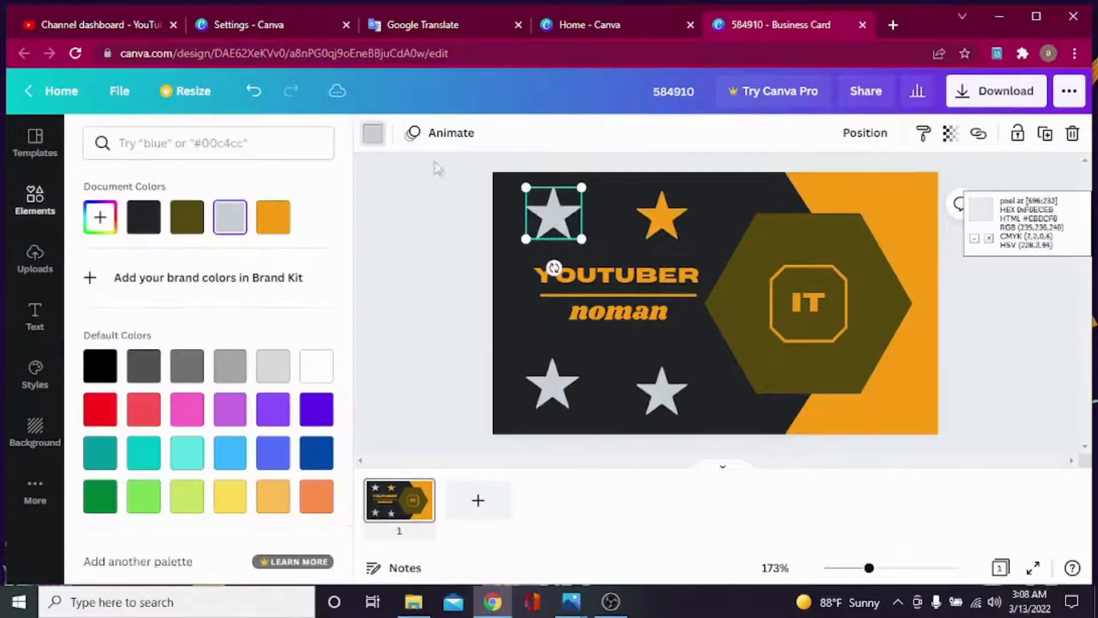
Colour the top-left, bottom-left and bottom-right stars orange.
{"action": "left_click", "coordinate": [281, 228]}
{"action": "left_click", "coordinate": [546, 389]}
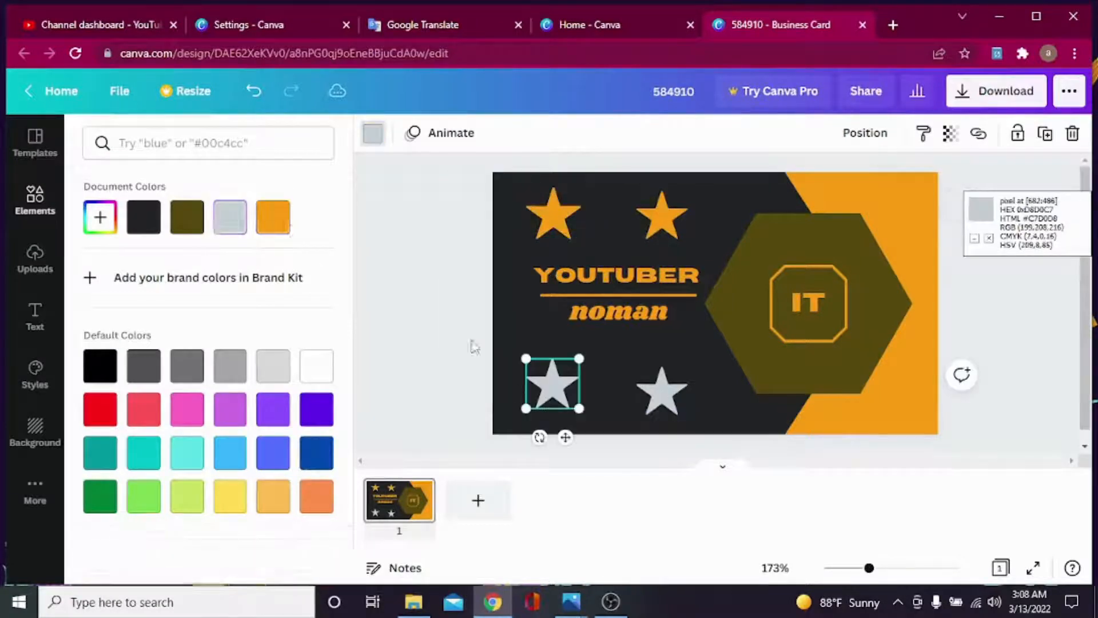
{"action": "left_click", "coordinate": [273, 225]}
{"action": "left_click", "coordinate": [662, 394]}
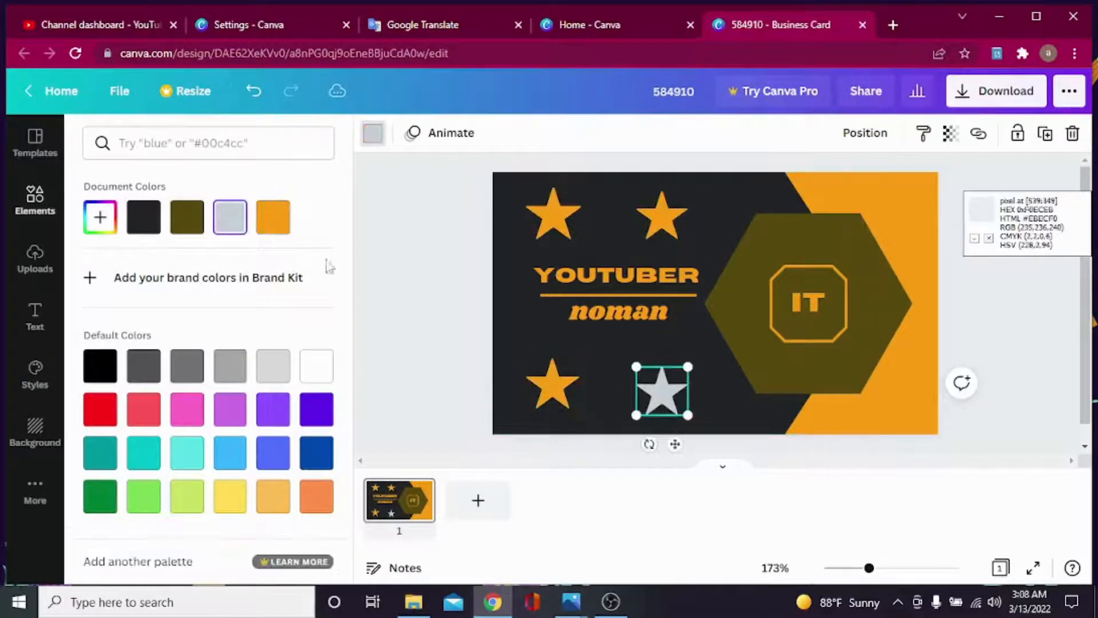
{"action": "left_click", "coordinate": [279, 226]}
{"action": "key", "text": "Escape"}
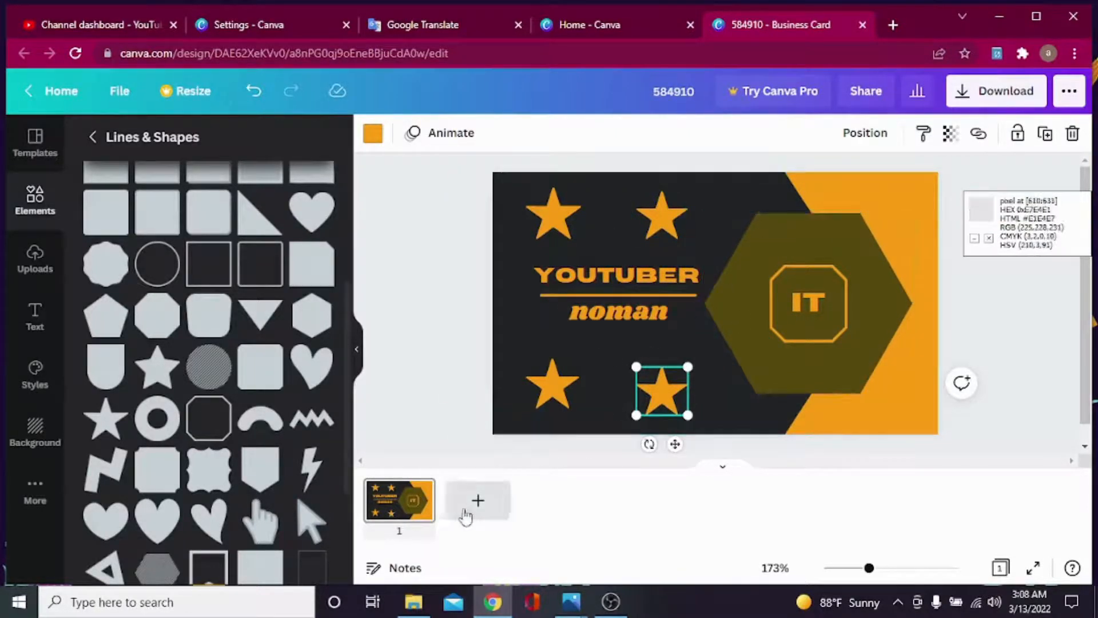
Duplicate page 1 to create a second page.
{"action": "left_click", "coordinate": [404, 509]}
{"action": "right_click", "coordinate": [404, 509]}
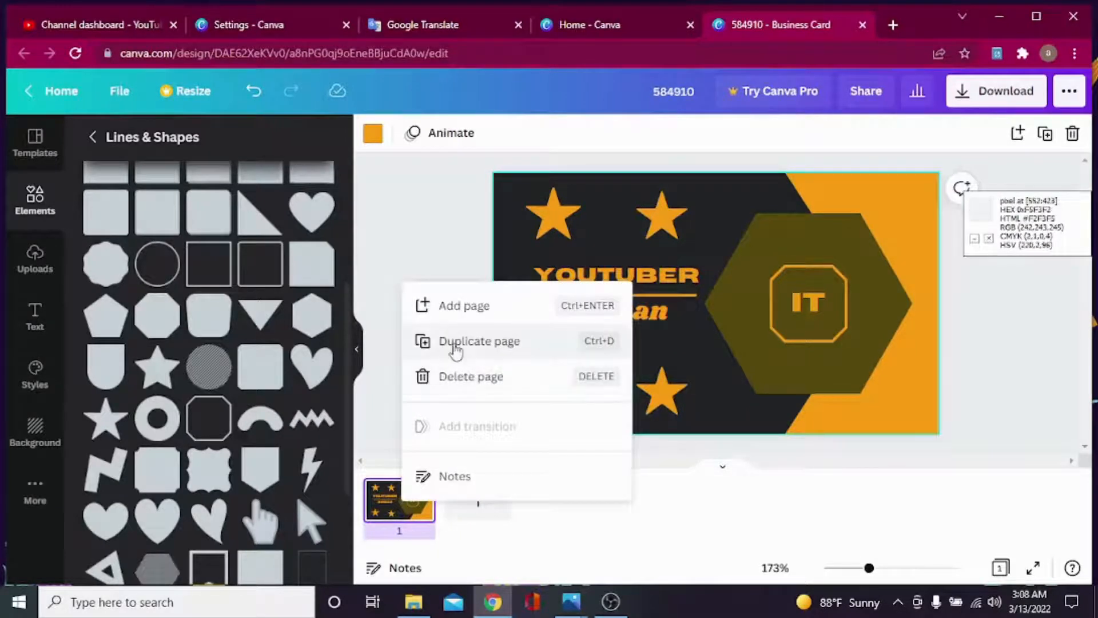
{"action": "left_click", "coordinate": [476, 353]}
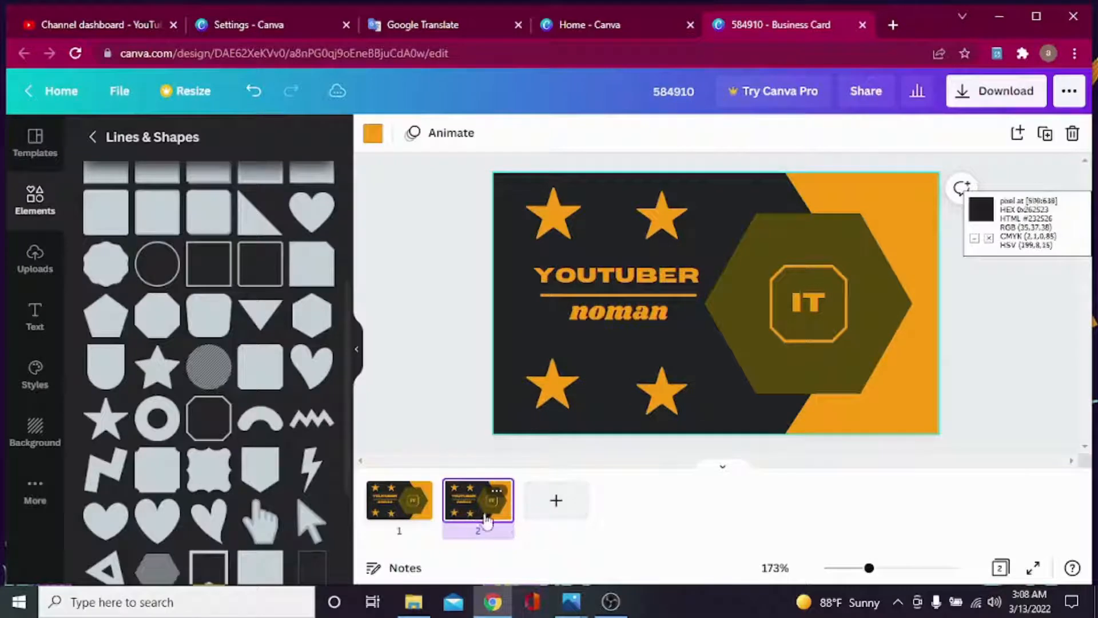
On page 2, delete the right-hand stars, YOUTUBER and noman text, and the orange divider.
{"action": "left_click", "coordinate": [552, 384]}
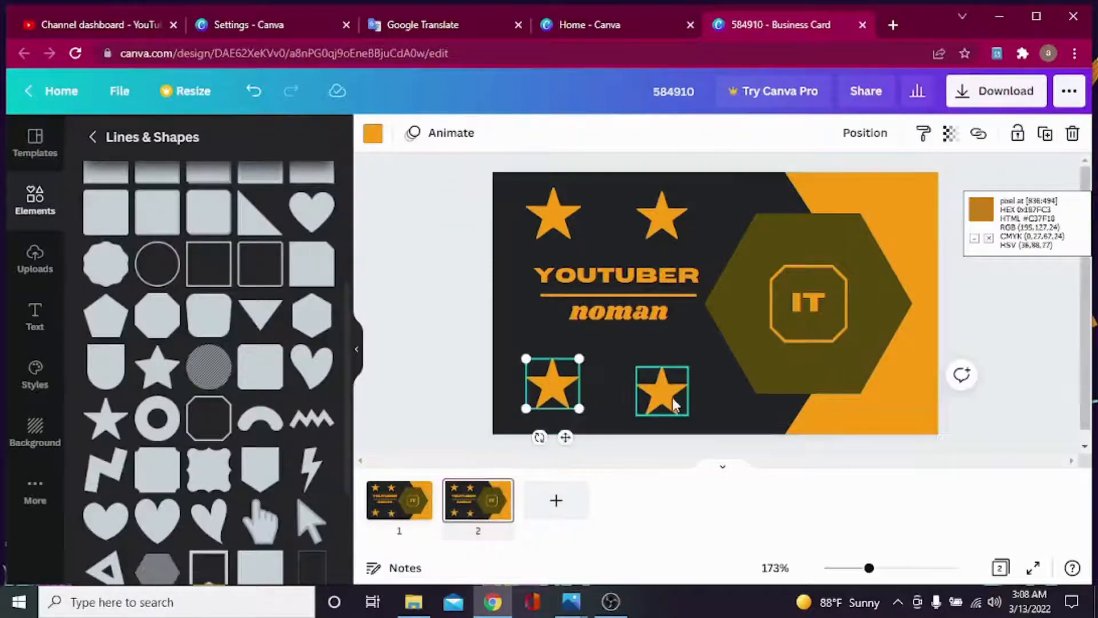
{"action": "left_click", "coordinate": [672, 400]}
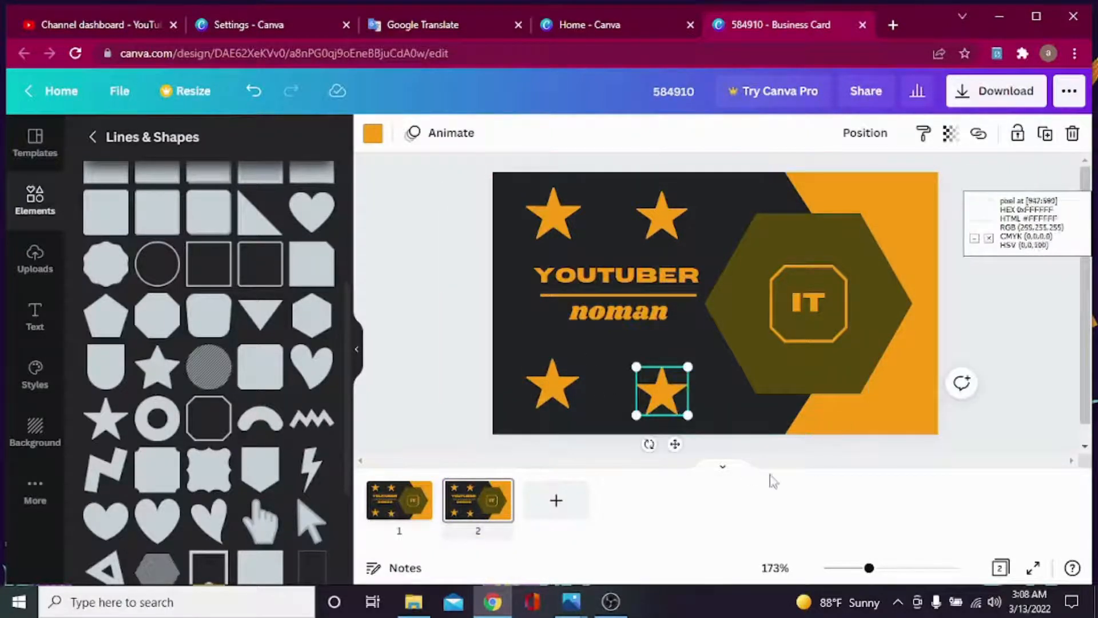
{"action": "left_click", "coordinate": [1073, 133]}
{"action": "left_click", "coordinate": [662, 216]}
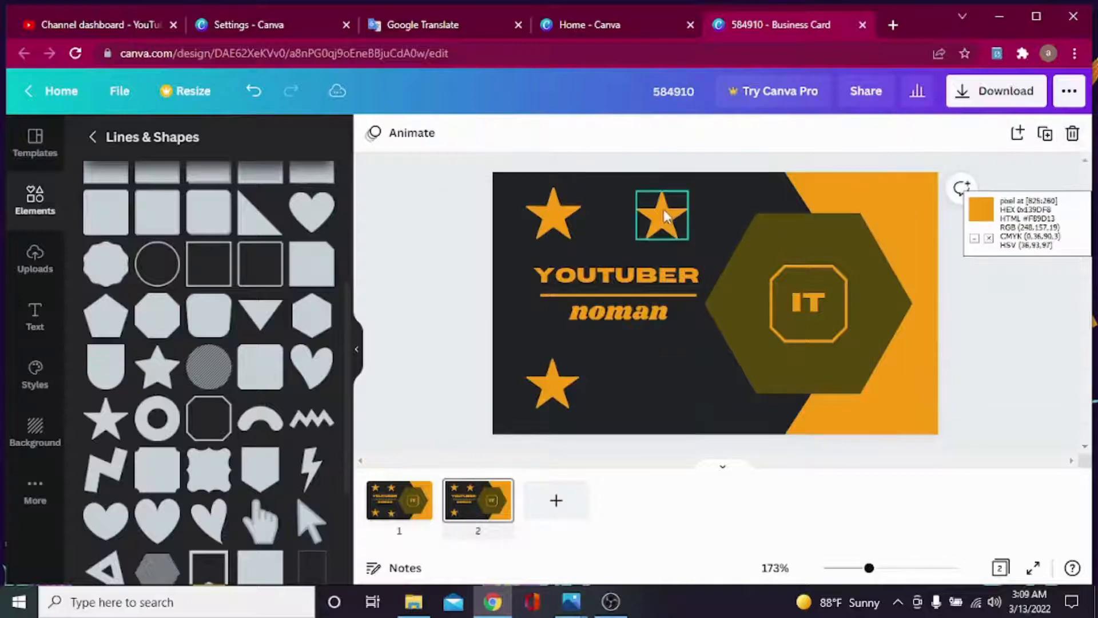
{"action": "left_click", "coordinate": [1072, 133]}
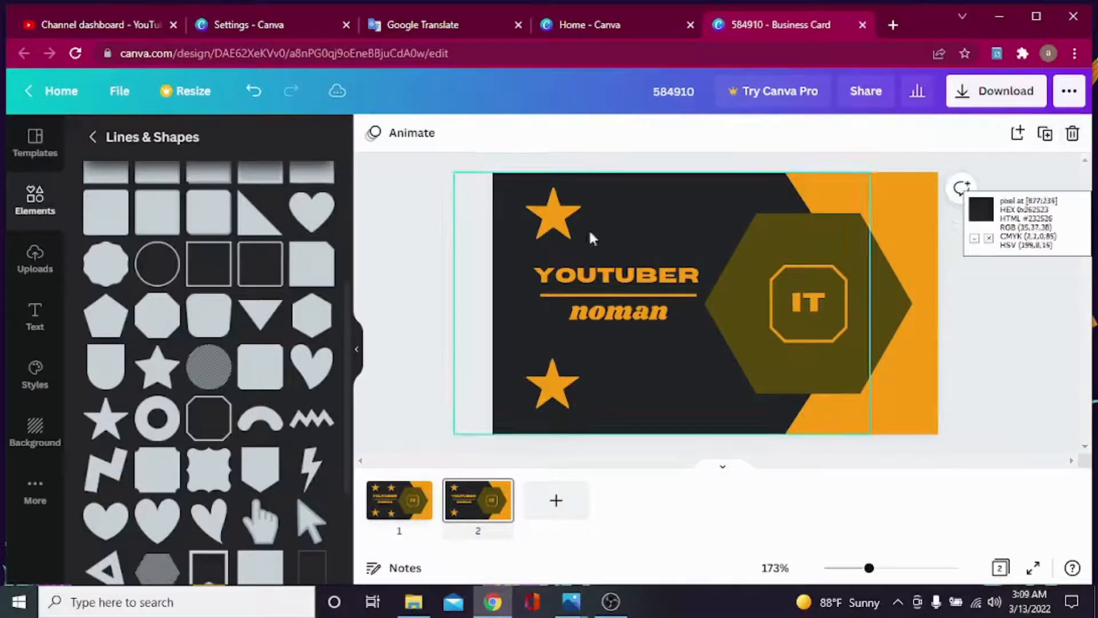
{"action": "left_click", "coordinate": [593, 278]}
{"action": "left_click", "coordinate": [1072, 135]}
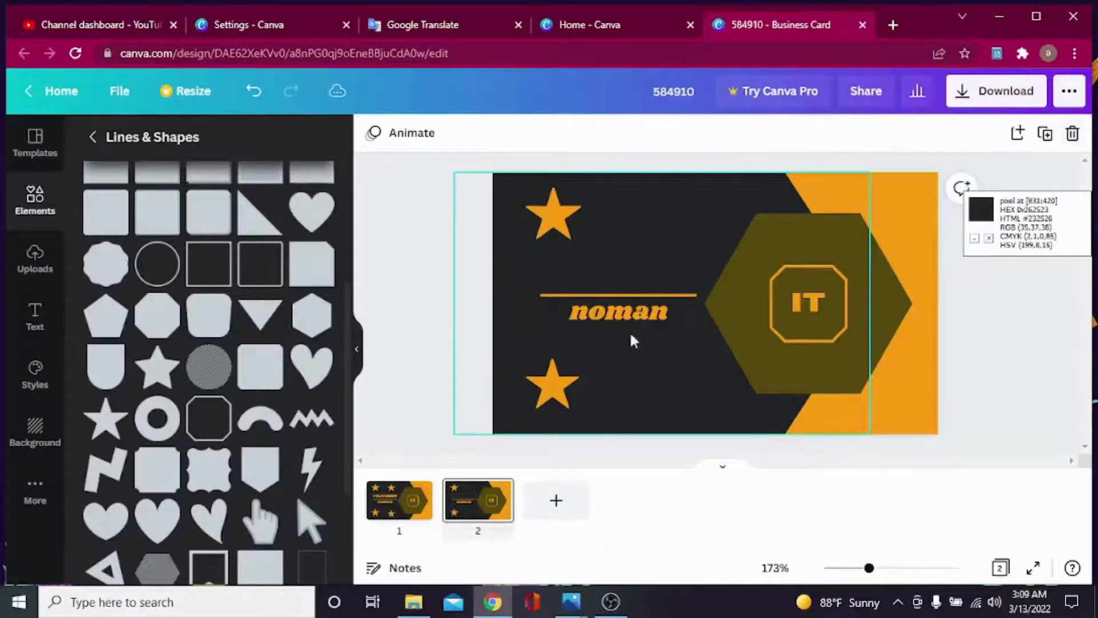
{"action": "left_click", "coordinate": [626, 315]}
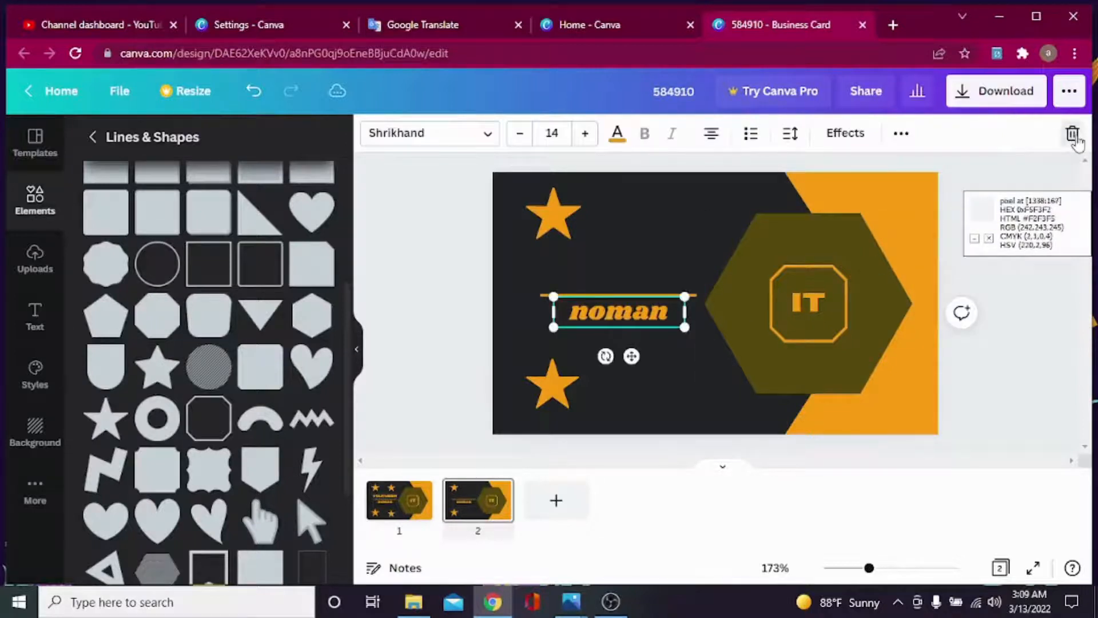
{"action": "left_click", "coordinate": [1072, 134]}
{"action": "left_click", "coordinate": [606, 296]}
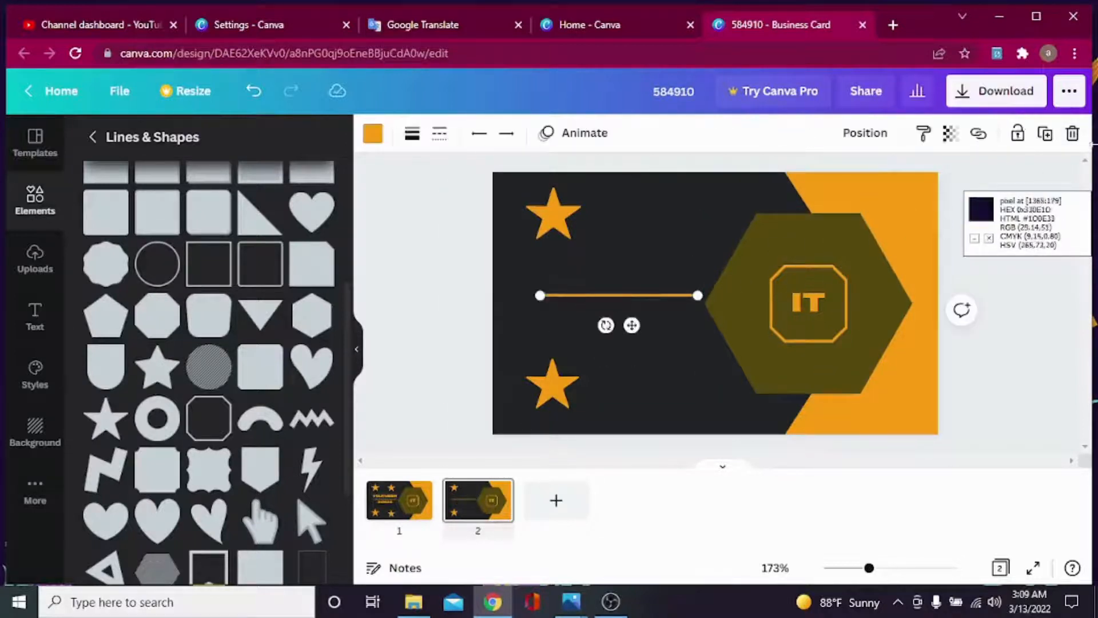
{"action": "left_click", "coordinate": [1073, 133]}
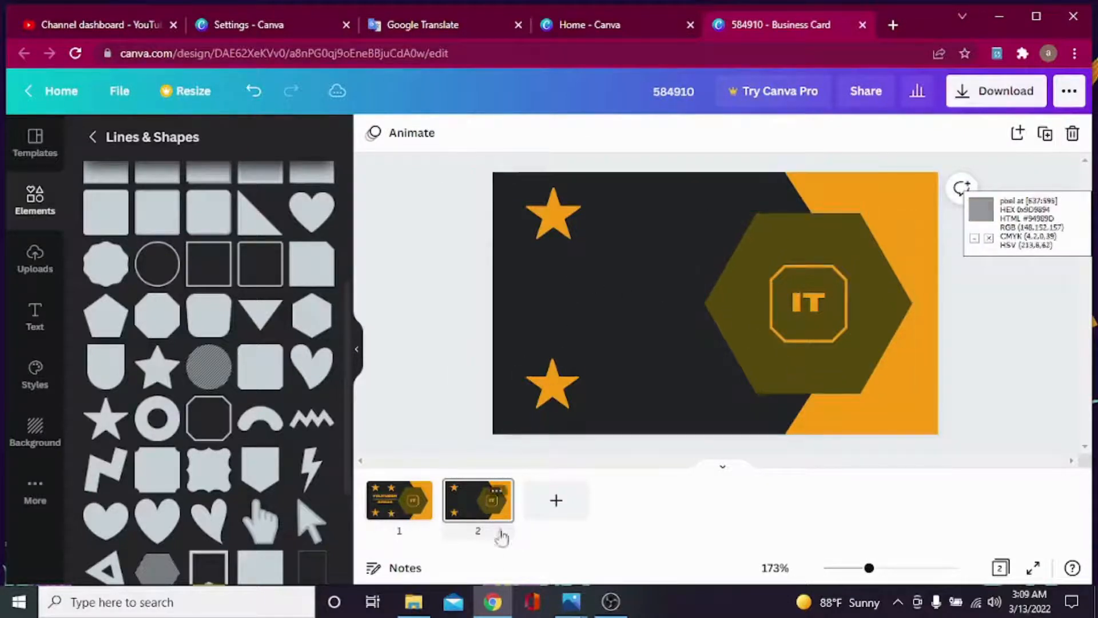
Check the finished business-card reference photo twice, minimizing it back to the Canva design.
{"action": "mouse_move", "coordinate": [572, 604]}
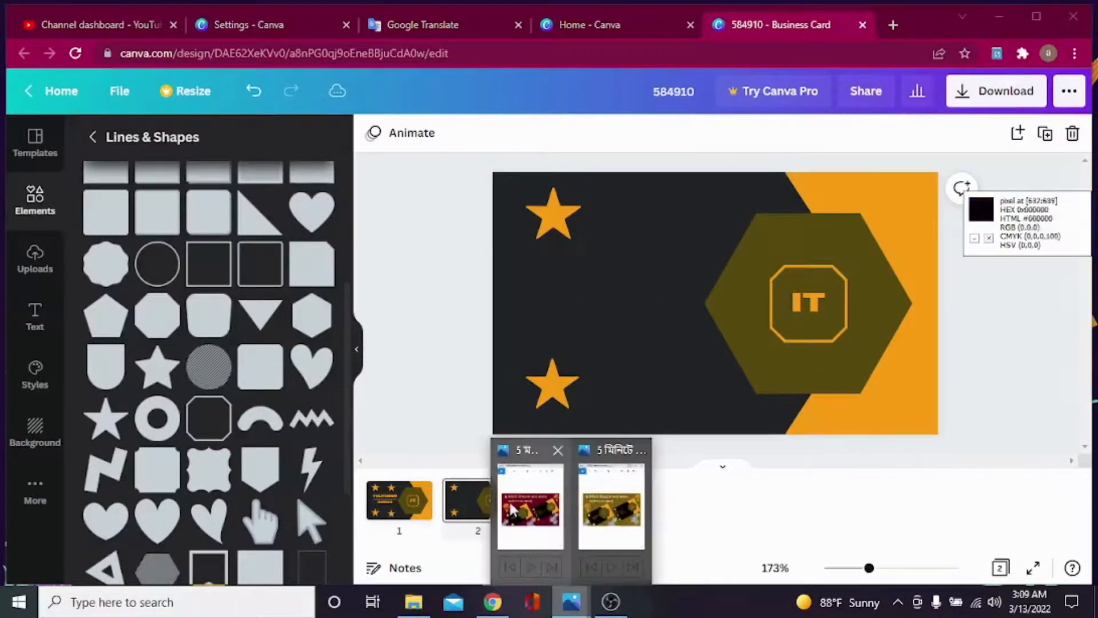
{"action": "left_click", "coordinate": [530, 503]}
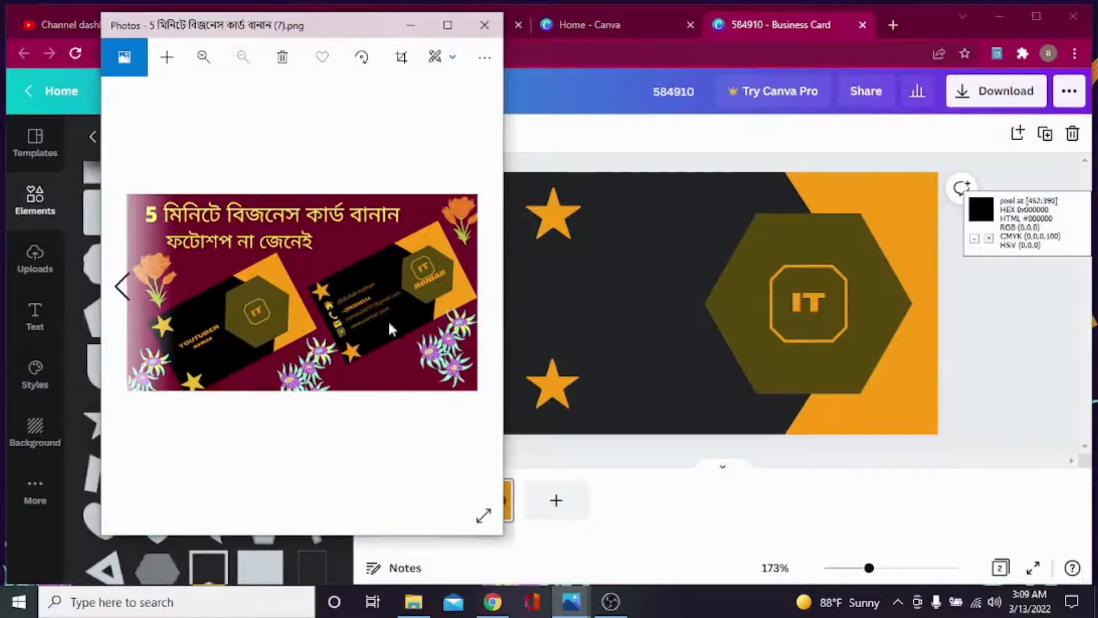
{"action": "left_click", "coordinate": [409, 28]}
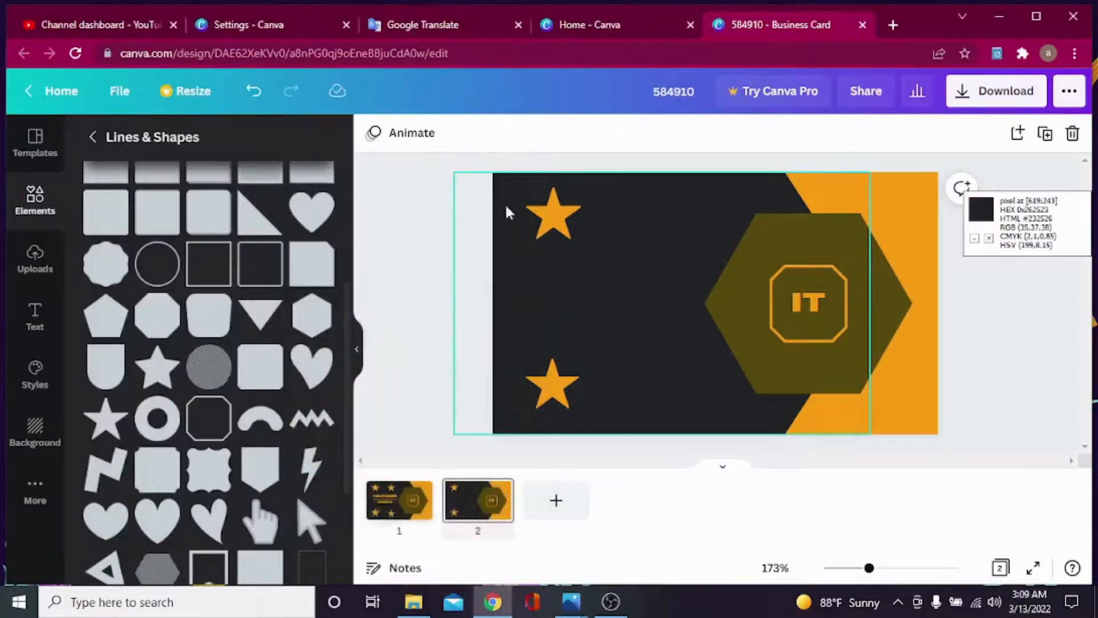
{"action": "left_click", "coordinate": [546, 277]}
{"action": "mouse_move", "coordinate": [572, 604]}
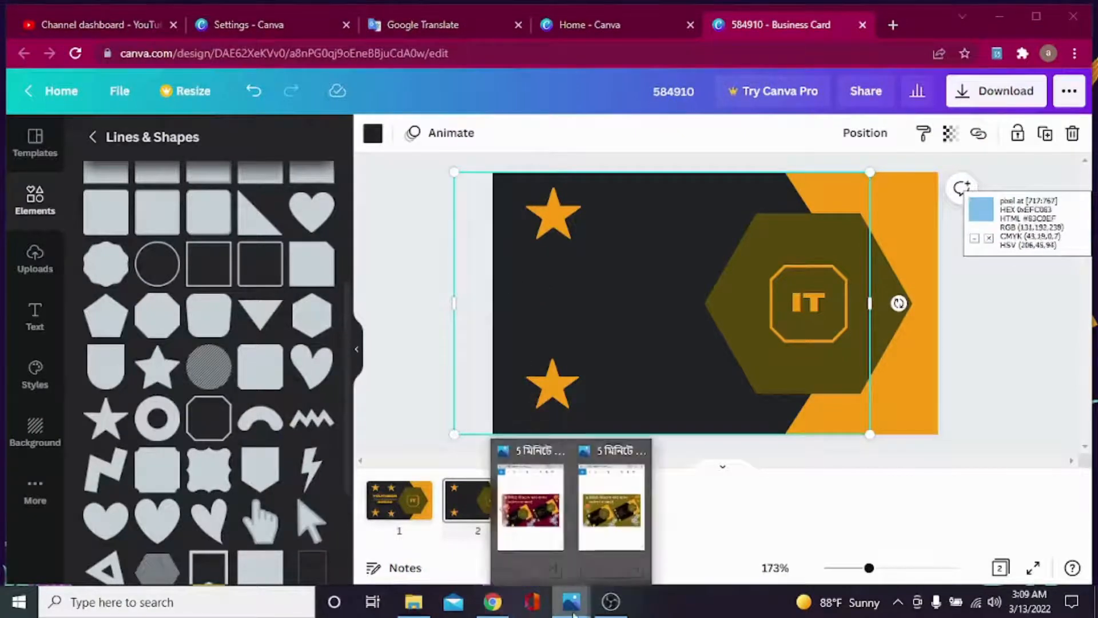
{"action": "left_click", "coordinate": [531, 506]}
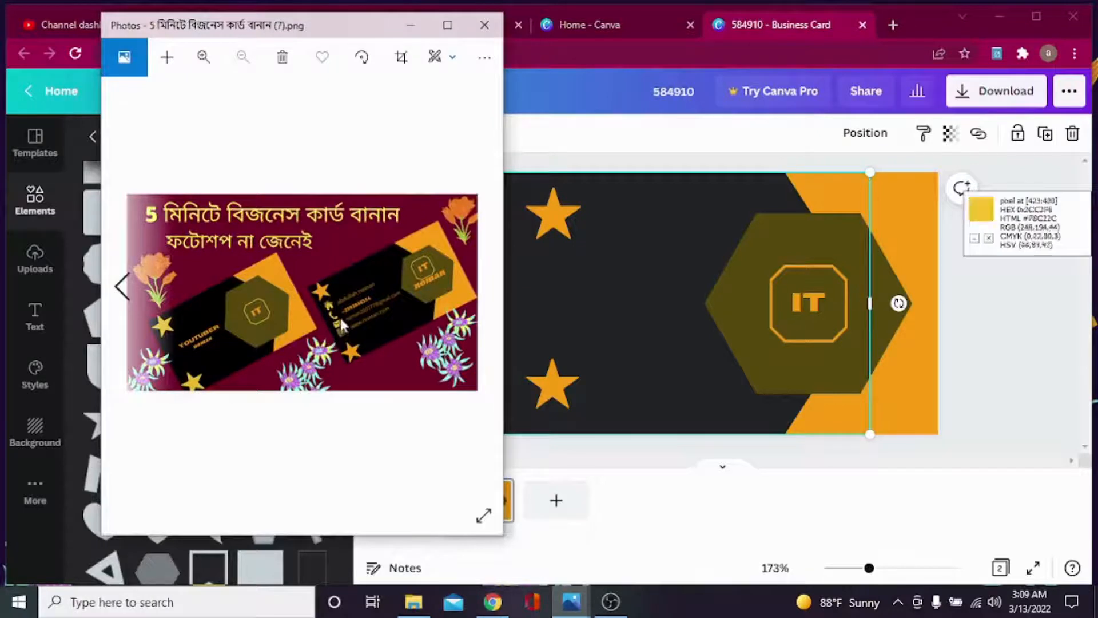
{"action": "left_click", "coordinate": [410, 23]}
{"action": "scroll", "coordinate": [240, 241], "scroll_direction": "up", "scroll_amount": 3}
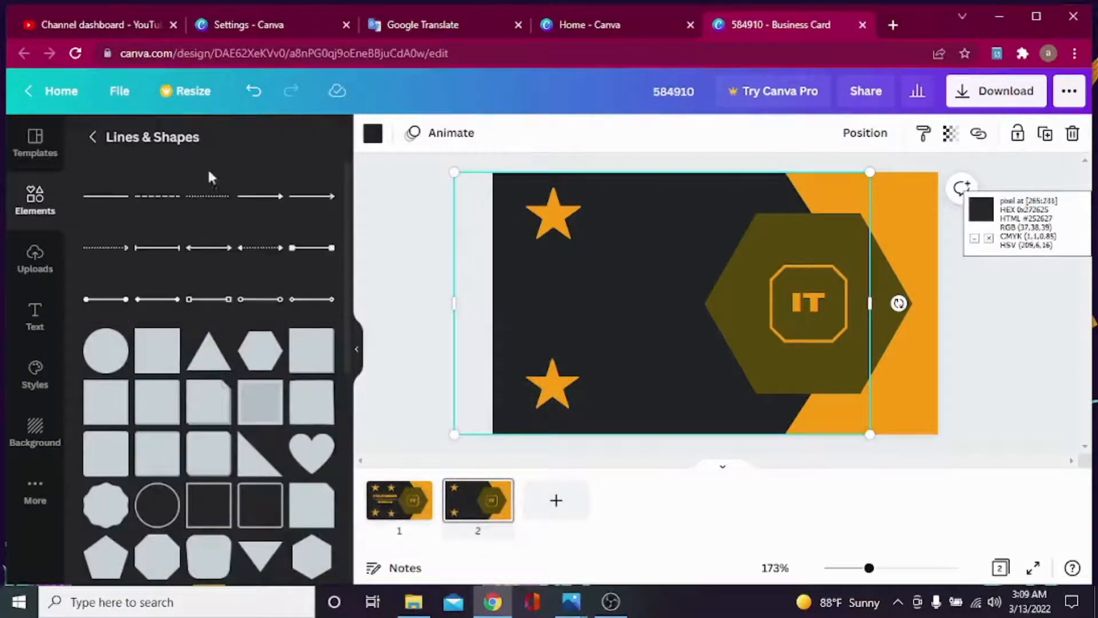
Search Elements for a home icon, add the house, colour it orange and shrink it.
{"action": "left_click", "coordinate": [35, 197]}
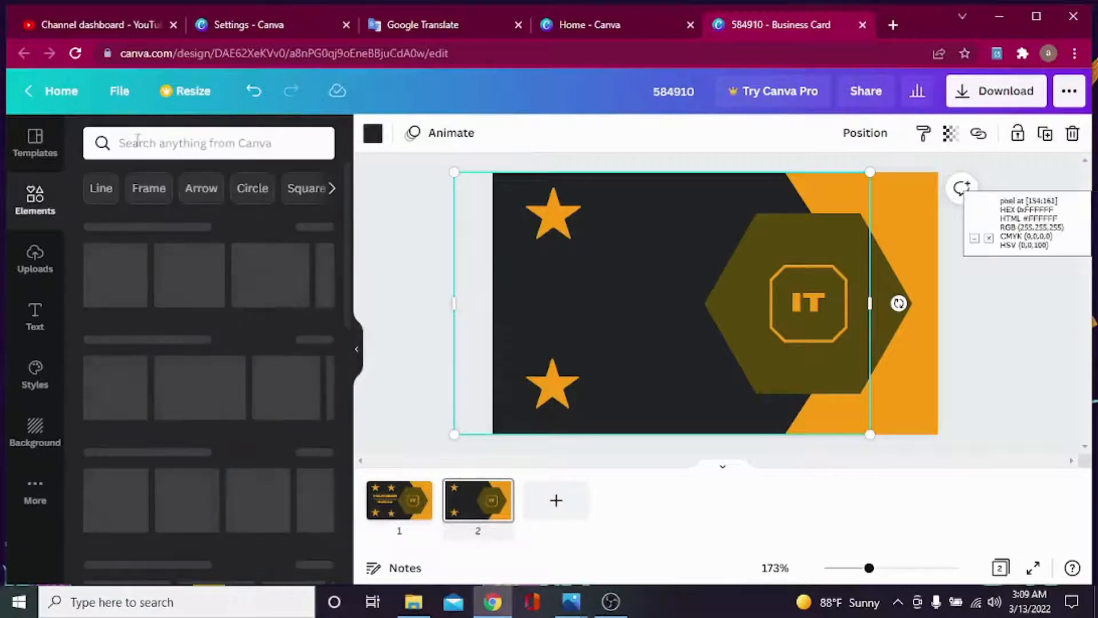
{"action": "left_click", "coordinate": [146, 148]}
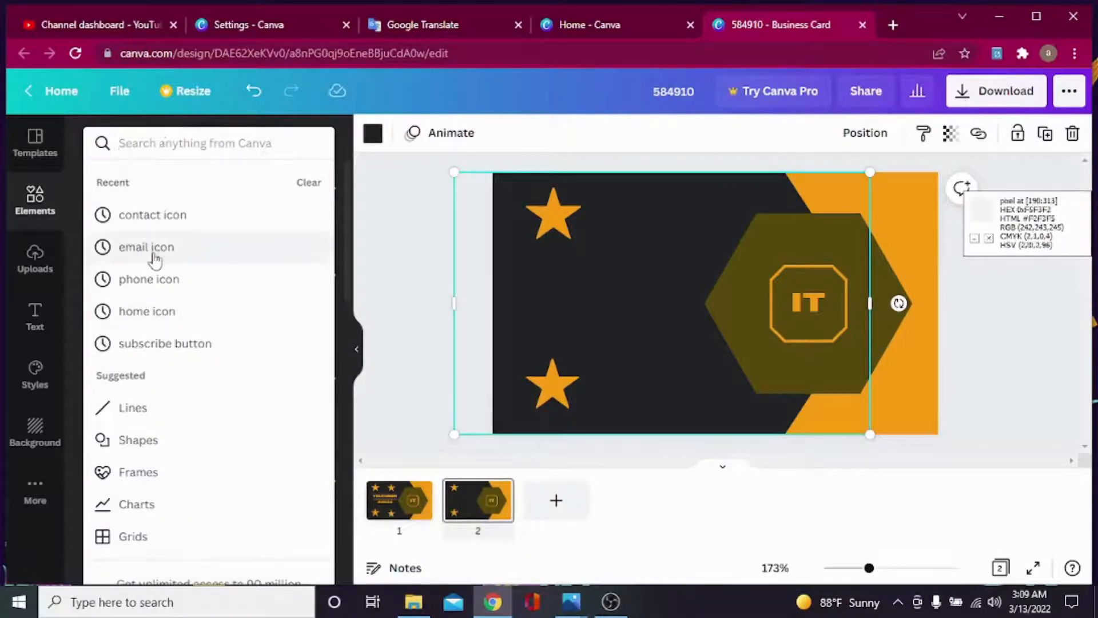
{"action": "left_click", "coordinate": [170, 313]}
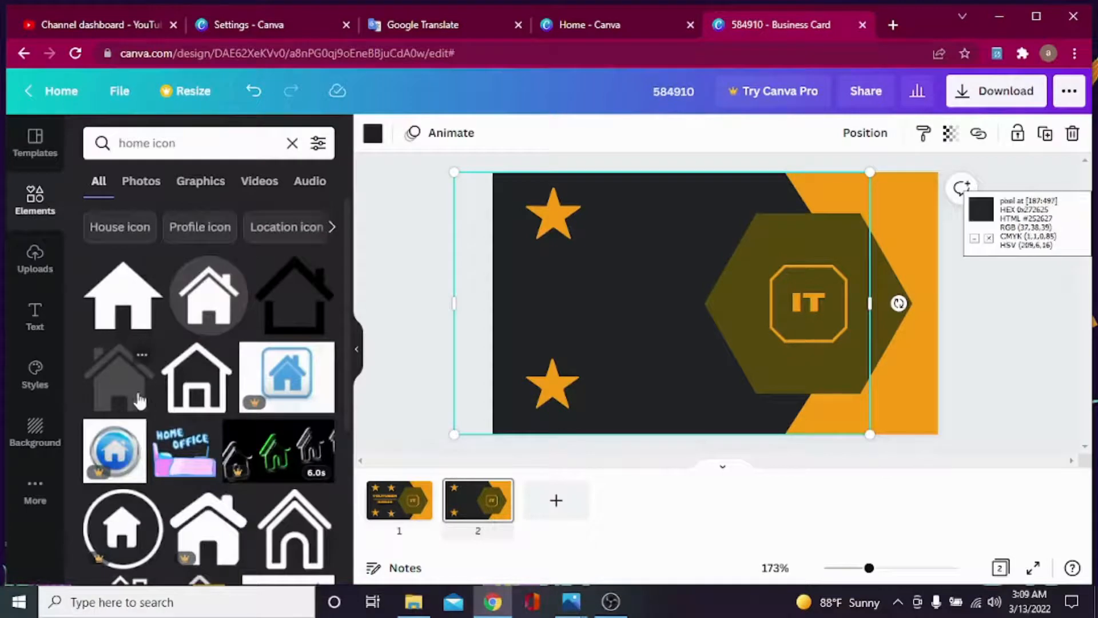
{"action": "left_click", "coordinate": [121, 383]}
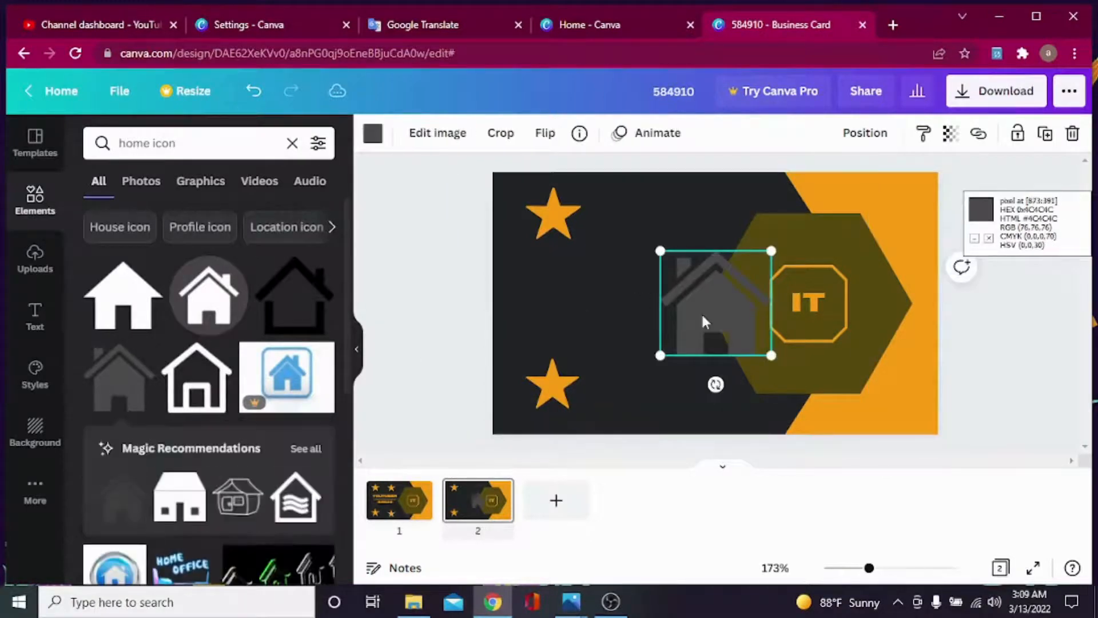
{"action": "left_click", "coordinate": [373, 133]}
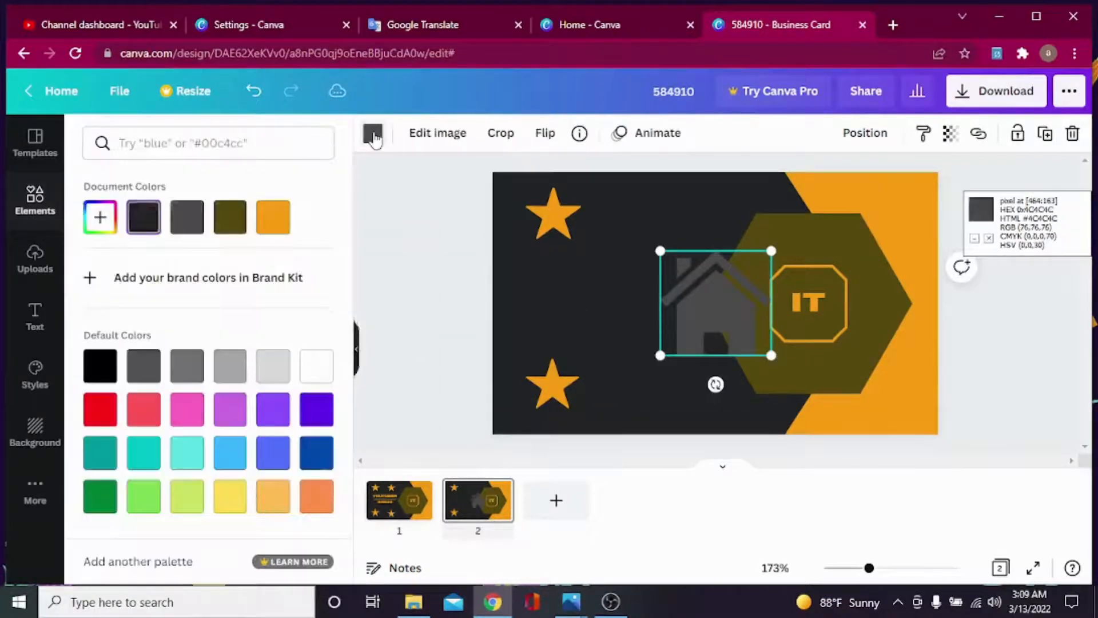
{"action": "left_click", "coordinate": [273, 219]}
{"action": "left_click_drag", "start_coordinate": [660, 250], "coordinate": [550, 272]}
Move the stars into the top-left and lower-left corners with the house icon under the top star.
{"action": "left_click", "coordinate": [543, 224]}
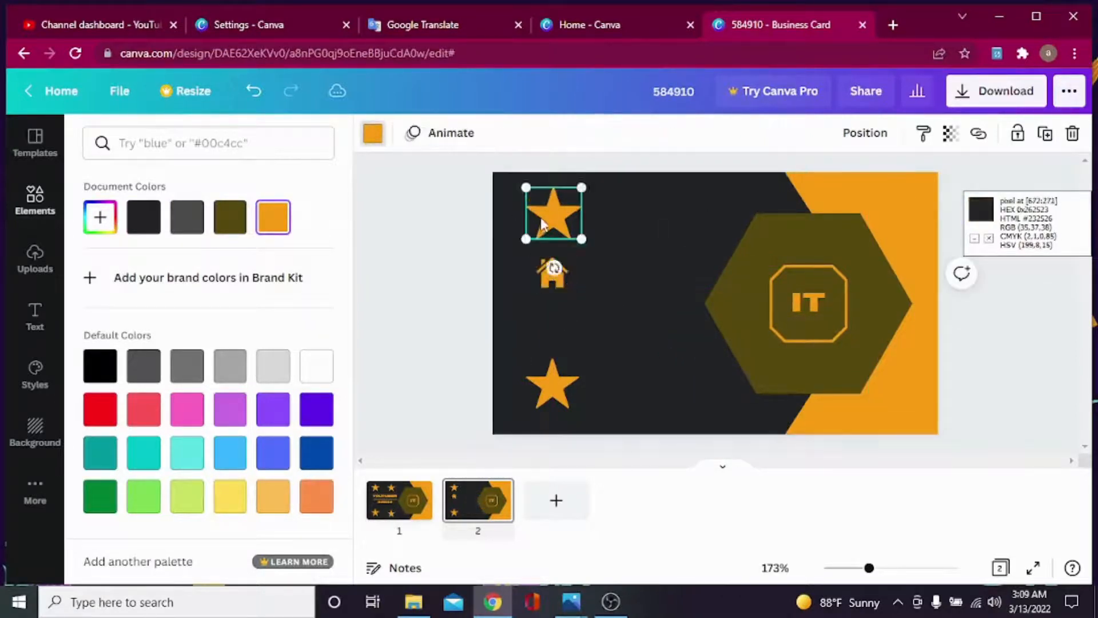
{"action": "left_click_drag", "start_coordinate": [542, 224], "coordinate": [514, 215]}
{"action": "left_click_drag", "start_coordinate": [542, 274], "coordinate": [524, 253]}
{"action": "left_click_drag", "start_coordinate": [551, 376], "coordinate": [537, 397]}
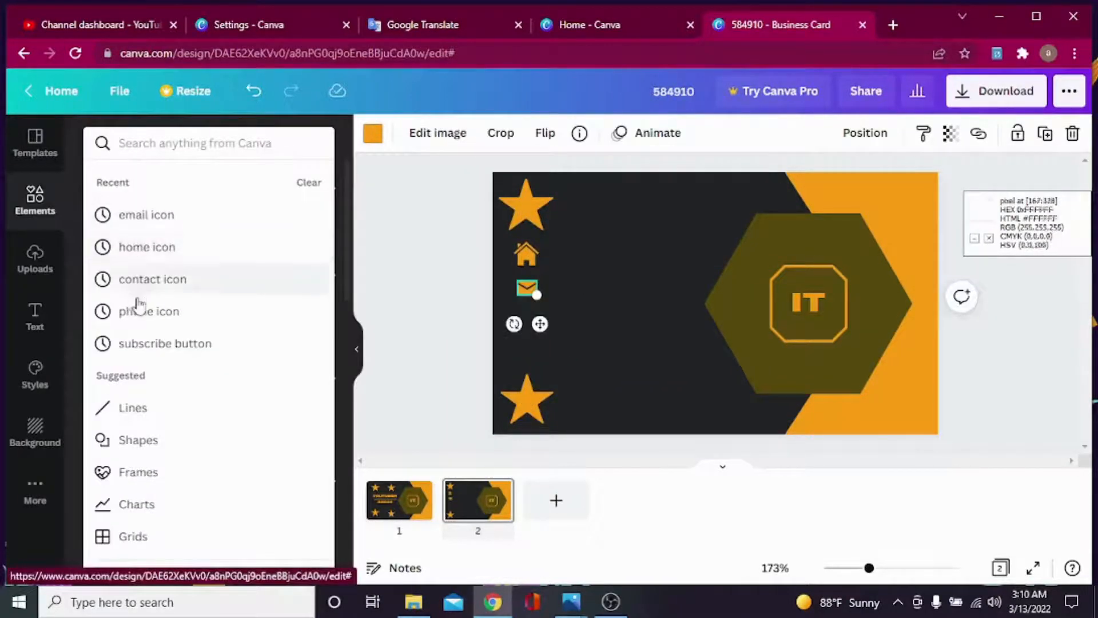
Add a phone icon and tilt the bottom star to about -24°.
{"action": "left_click", "coordinate": [143, 312]}
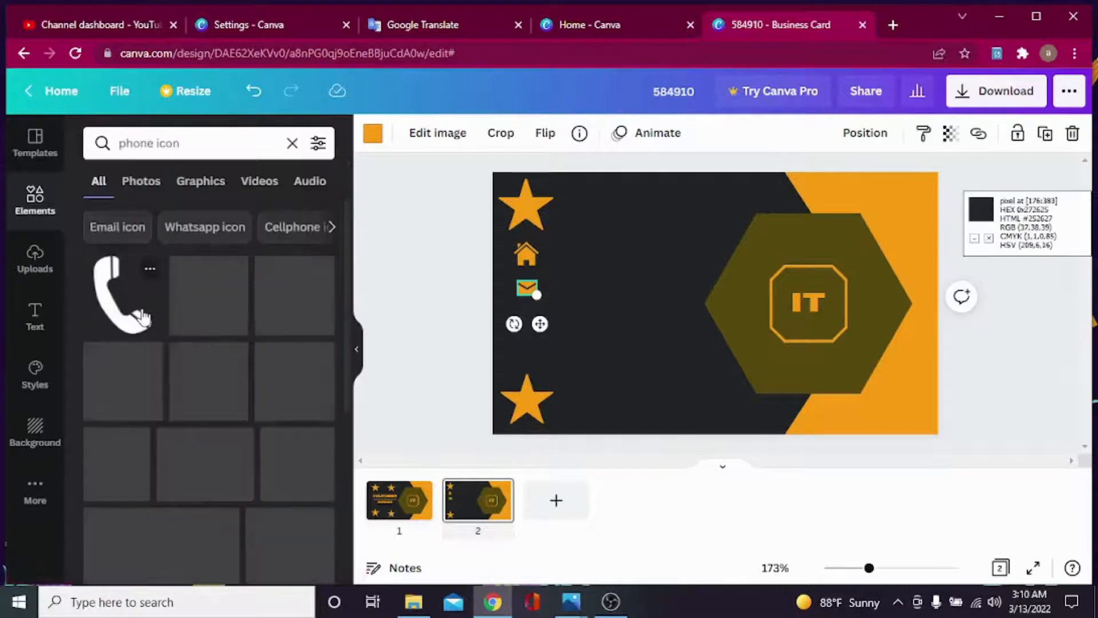
{"action": "left_click", "coordinate": [293, 468]}
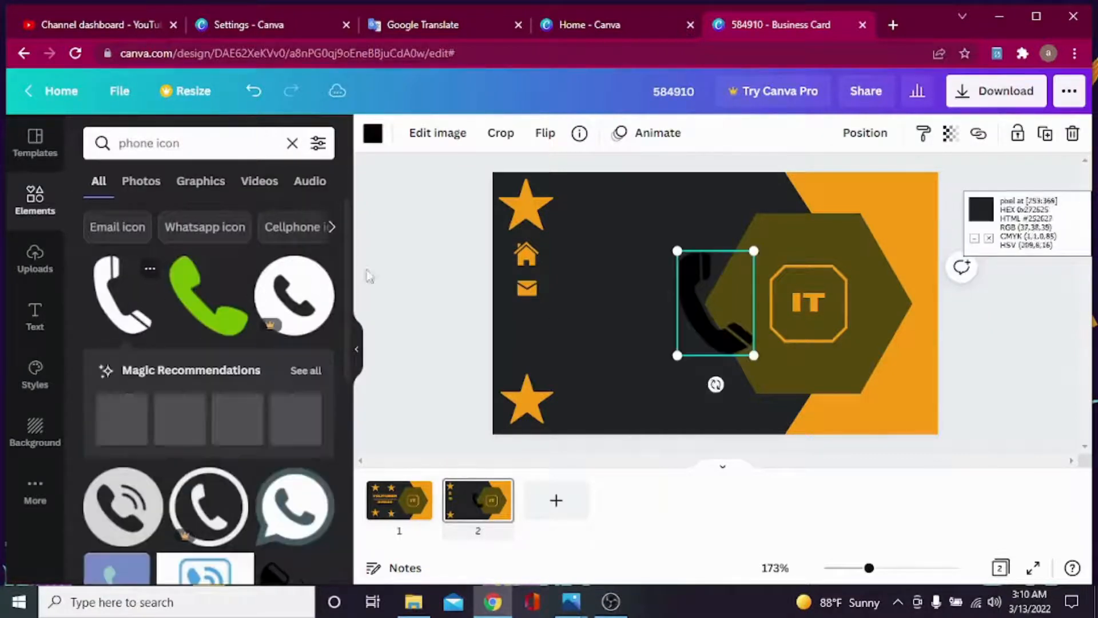
{"action": "left_click", "coordinate": [372, 137]}
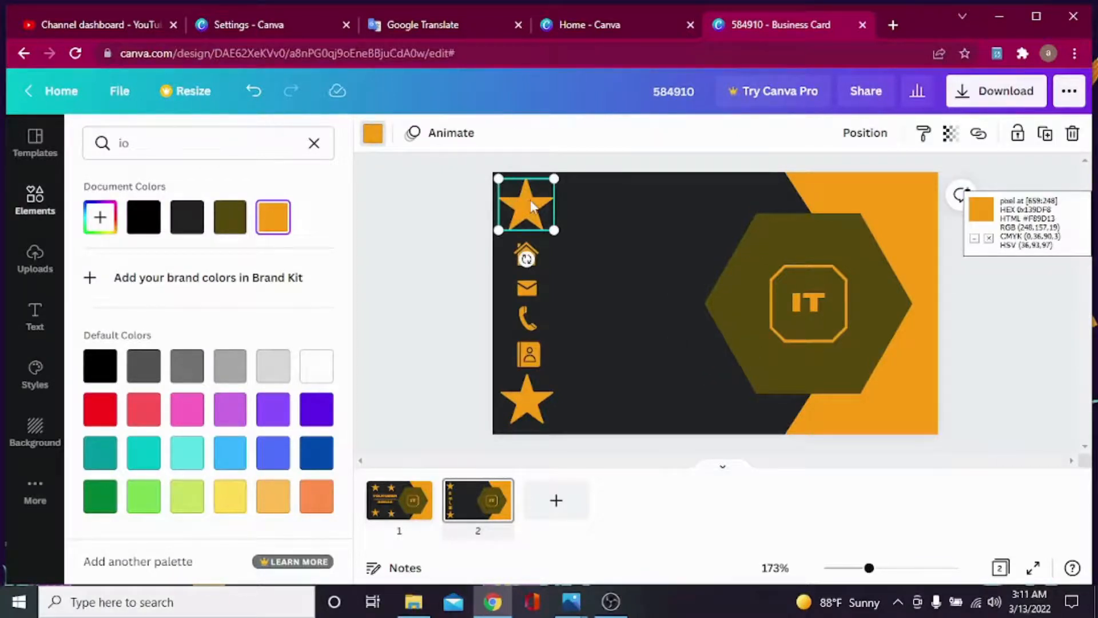
{"action": "left_click", "coordinate": [517, 397]}
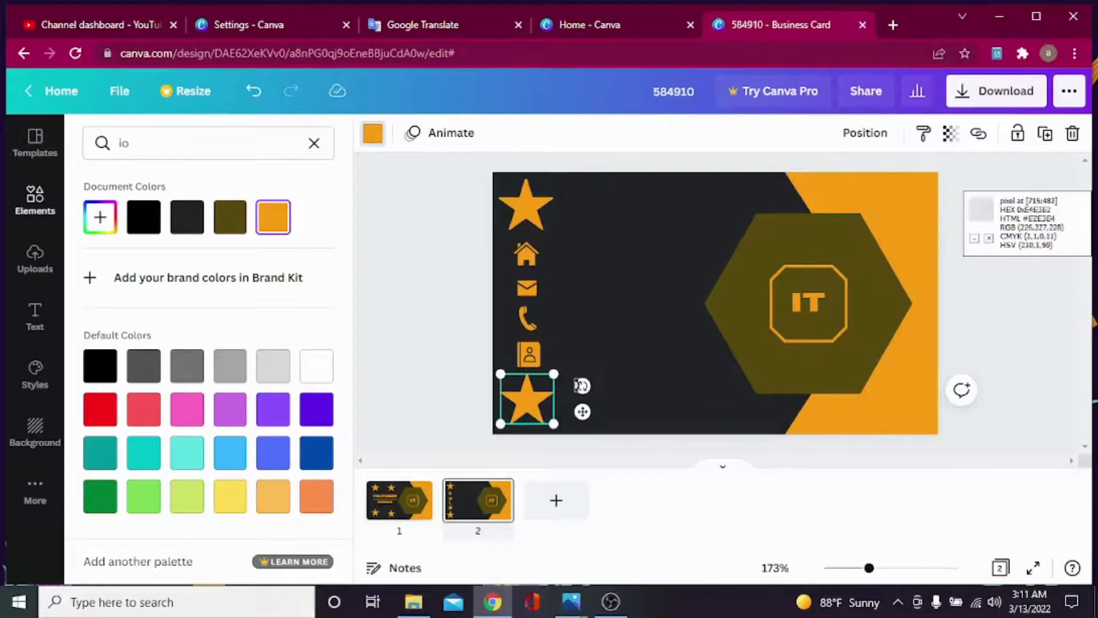
{"action": "left_click_drag", "start_coordinate": [582, 386], "coordinate": [576, 342]}
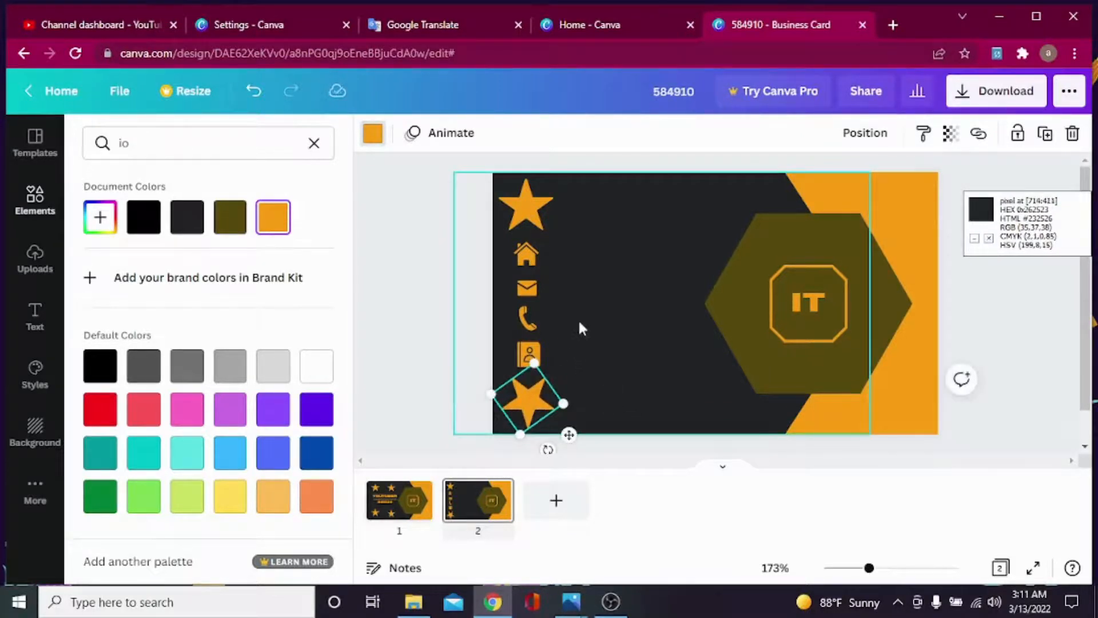
{"action": "left_click", "coordinate": [624, 304]}
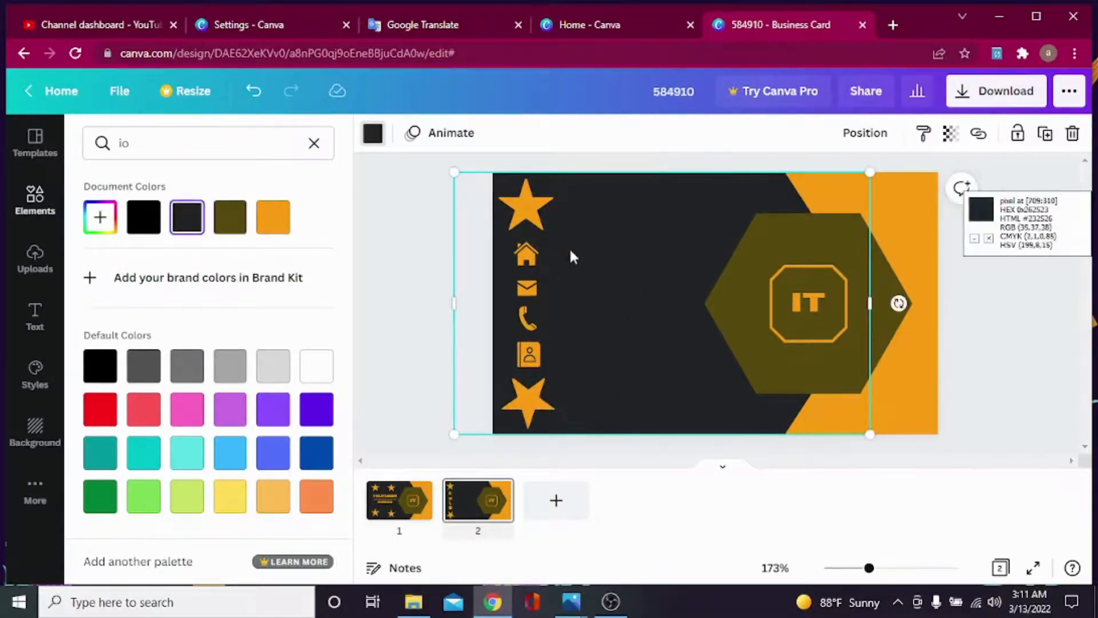
Add a heading with the person's name at size 9 beside the house icon.
{"action": "left_click", "coordinate": [35, 316]}
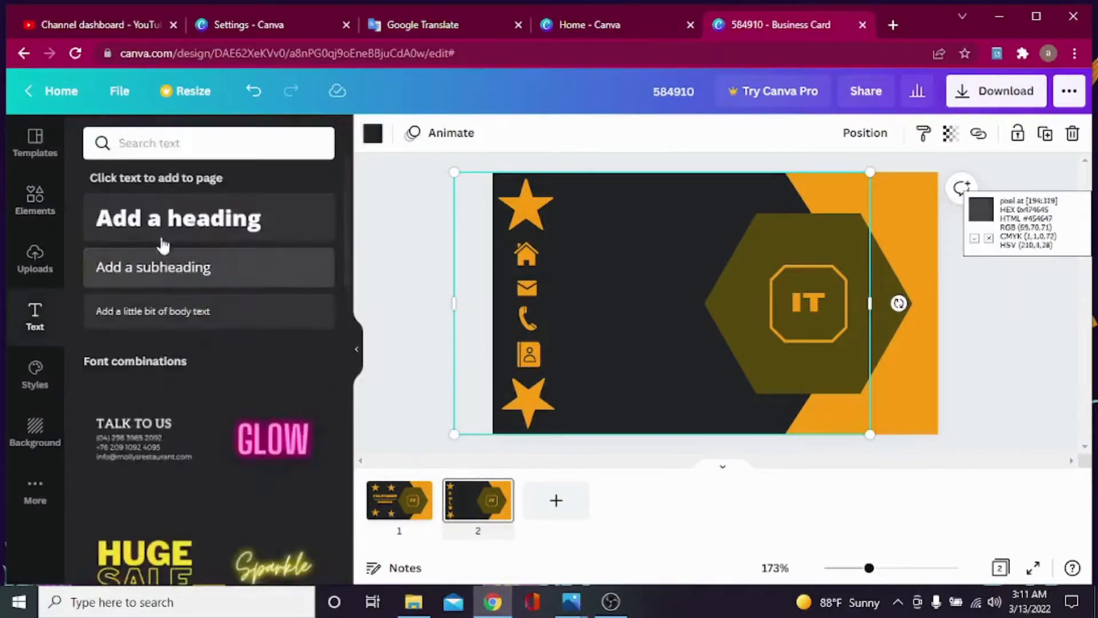
{"action": "left_click", "coordinate": [184, 218]}
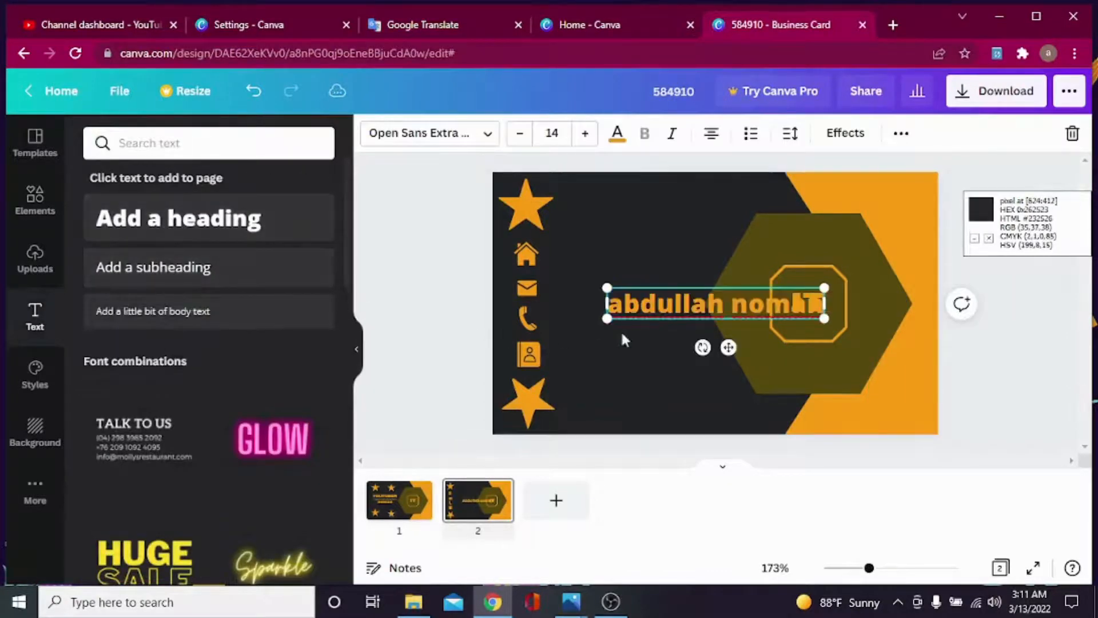
{"action": "left_click", "coordinate": [517, 135]}
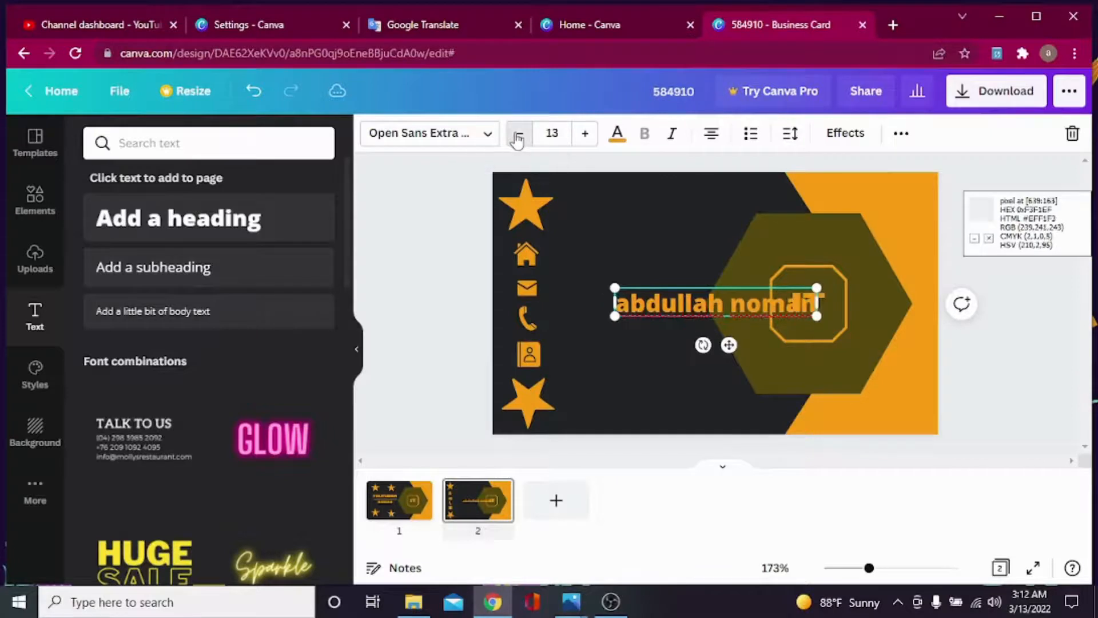
{"action": "double_click", "coordinate": [519, 135]}
{"action": "left_click", "coordinate": [519, 135]}
{"action": "left_click", "coordinate": [519, 135]}
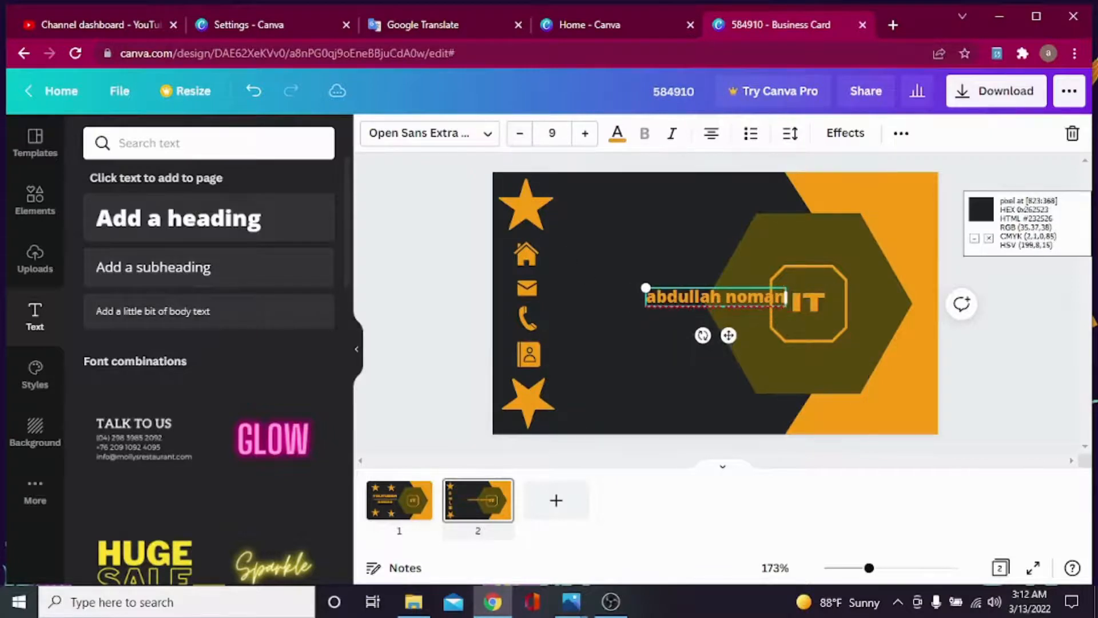
{"action": "left_click", "coordinate": [649, 243]}
{"action": "left_click_drag", "start_coordinate": [704, 299], "coordinate": [611, 264]}
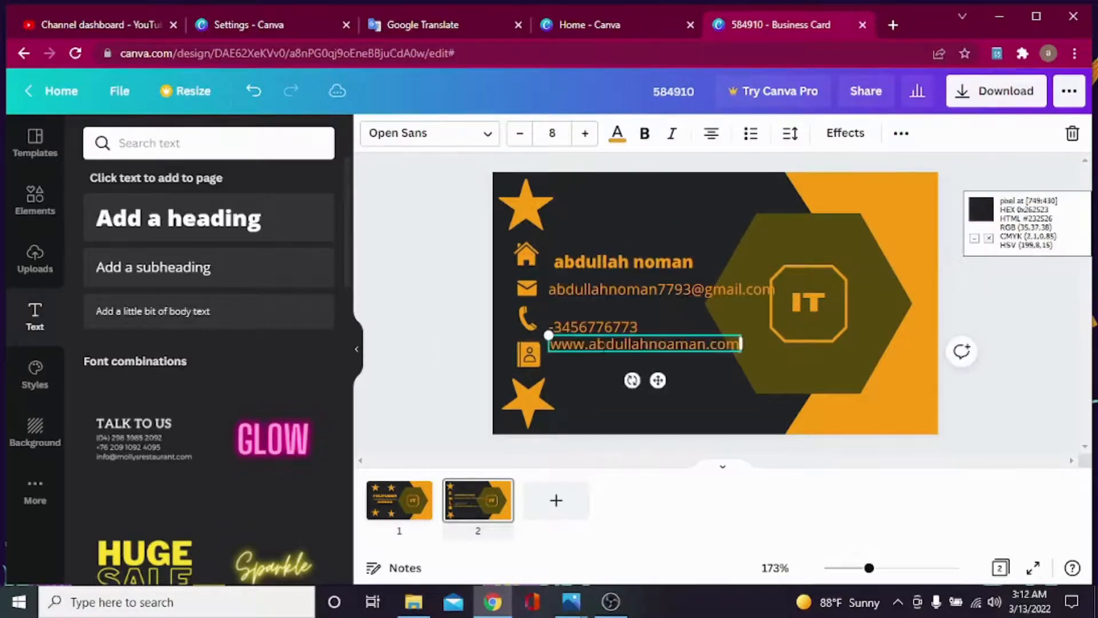
Line the website text up with the contact icon.
{"action": "left_click", "coordinate": [586, 369]}
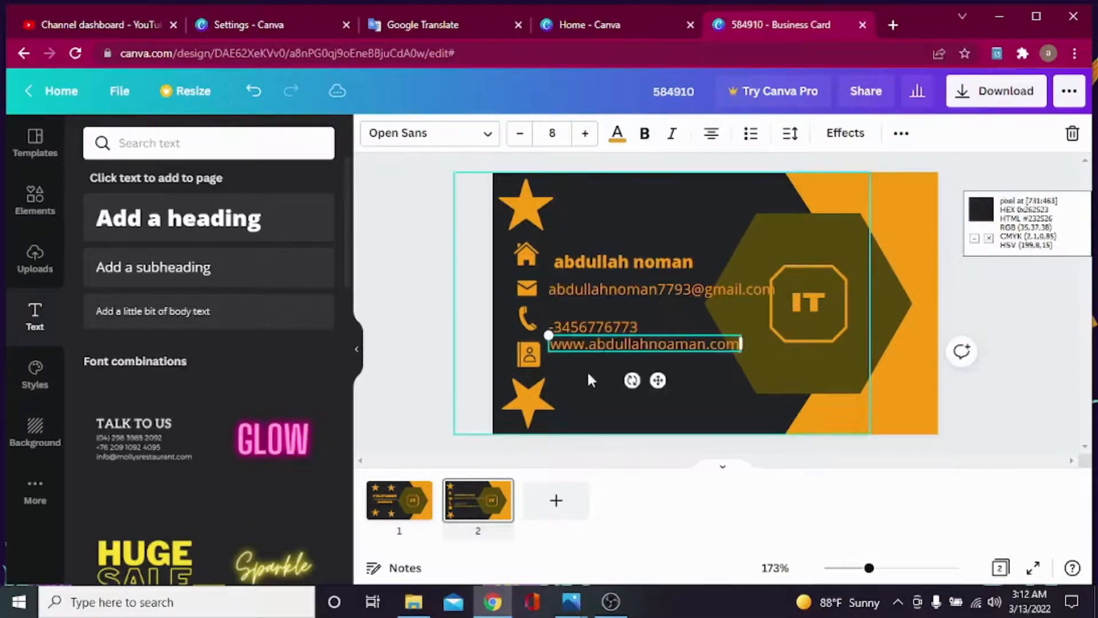
{"action": "left_click", "coordinate": [604, 342]}
{"action": "left_click_drag", "start_coordinate": [605, 346], "coordinate": [582, 325]}
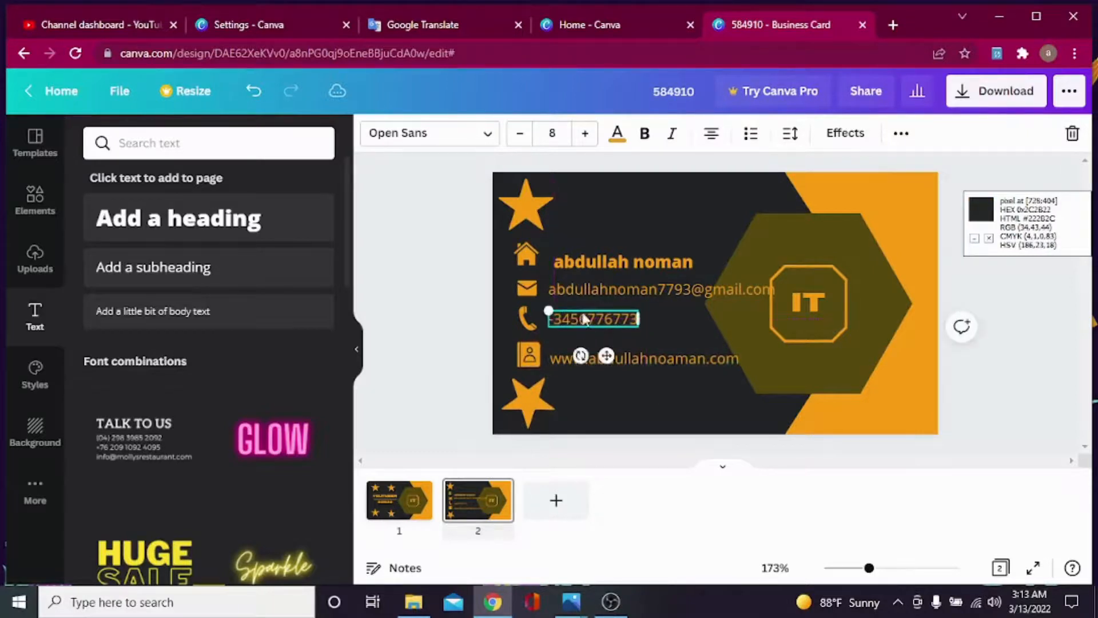
{"action": "left_click", "coordinate": [741, 252]}
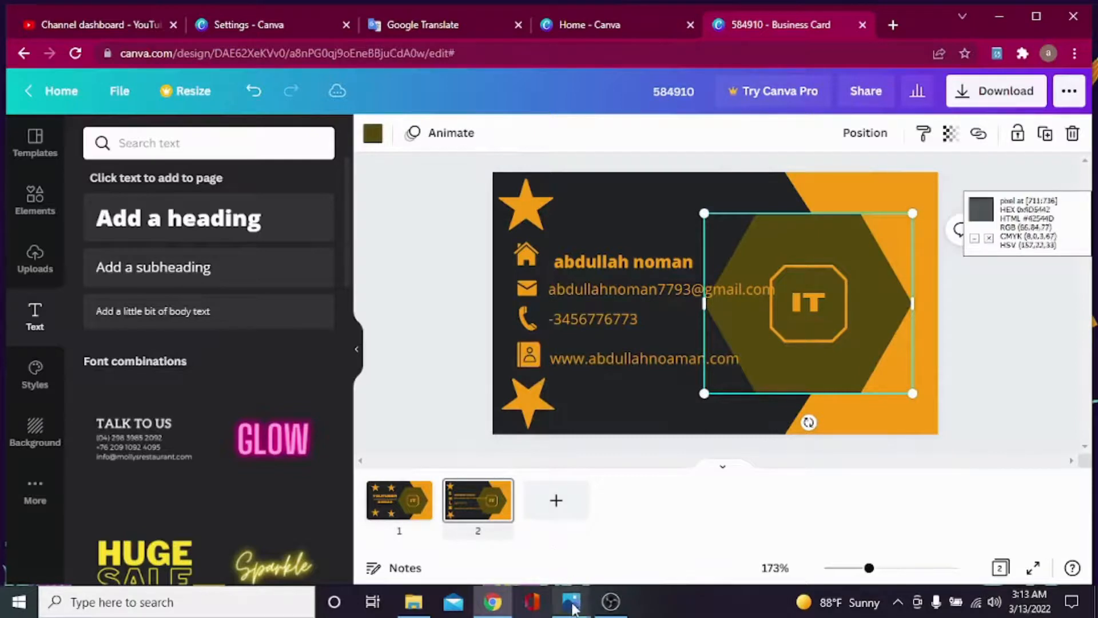
Compare with the reference photo, then shrink the IT hexagon slightly and move it up-right.
{"action": "mouse_move", "coordinate": [566, 598]}
{"action": "left_click", "coordinate": [522, 527]}
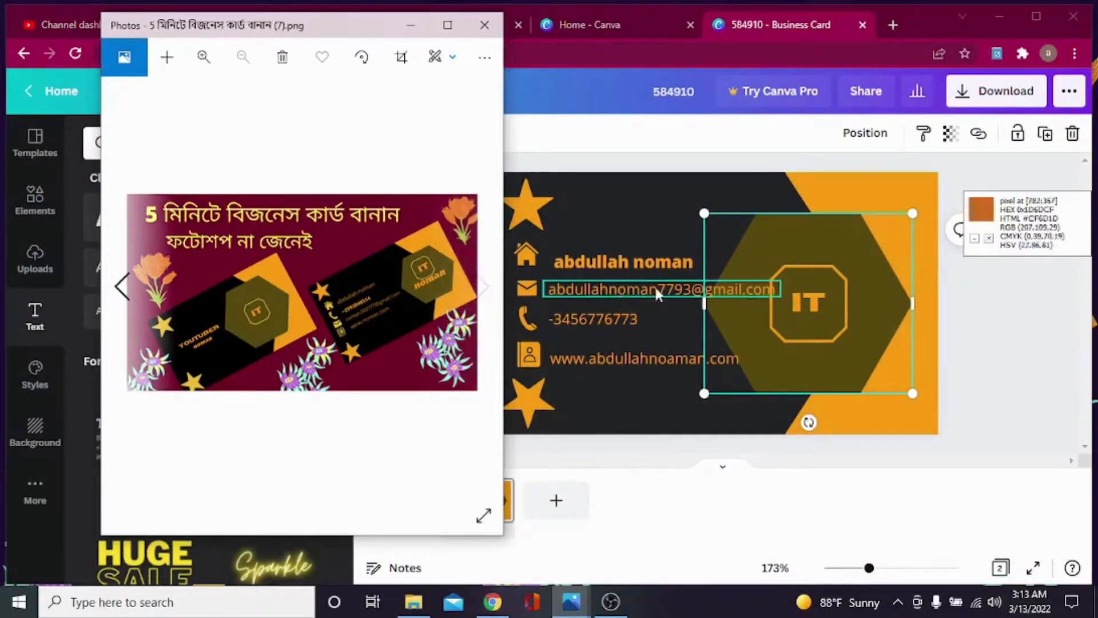
{"action": "left_click", "coordinate": [408, 29]}
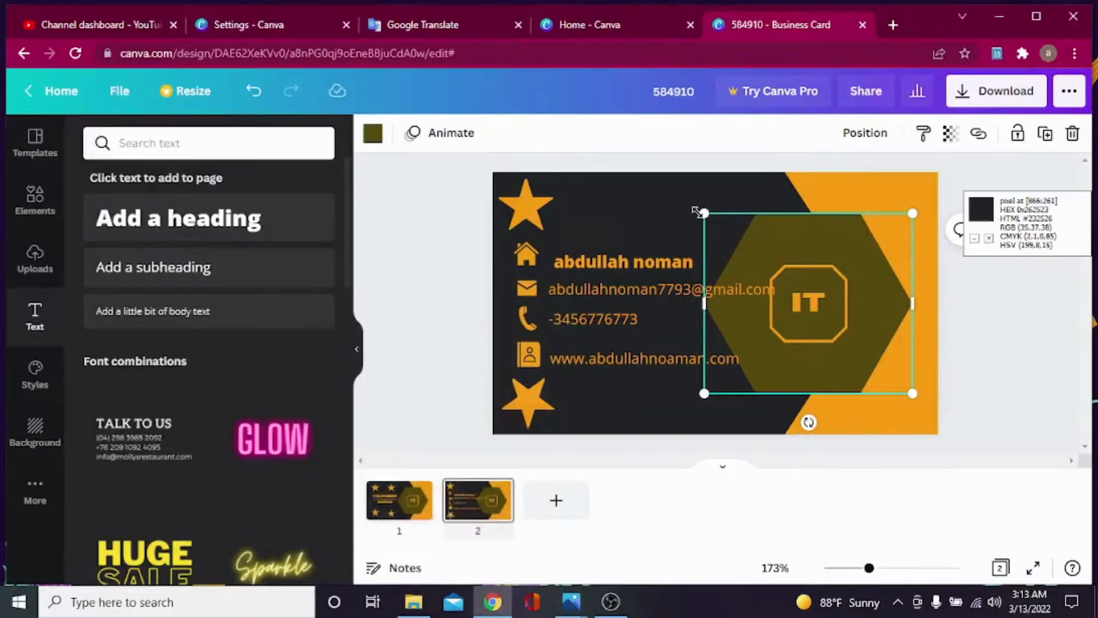
{"action": "left_click_drag", "start_coordinate": [705, 214], "coordinate": [741, 245]}
{"action": "left_click_drag", "start_coordinate": [868, 321], "coordinate": [886, 305]}
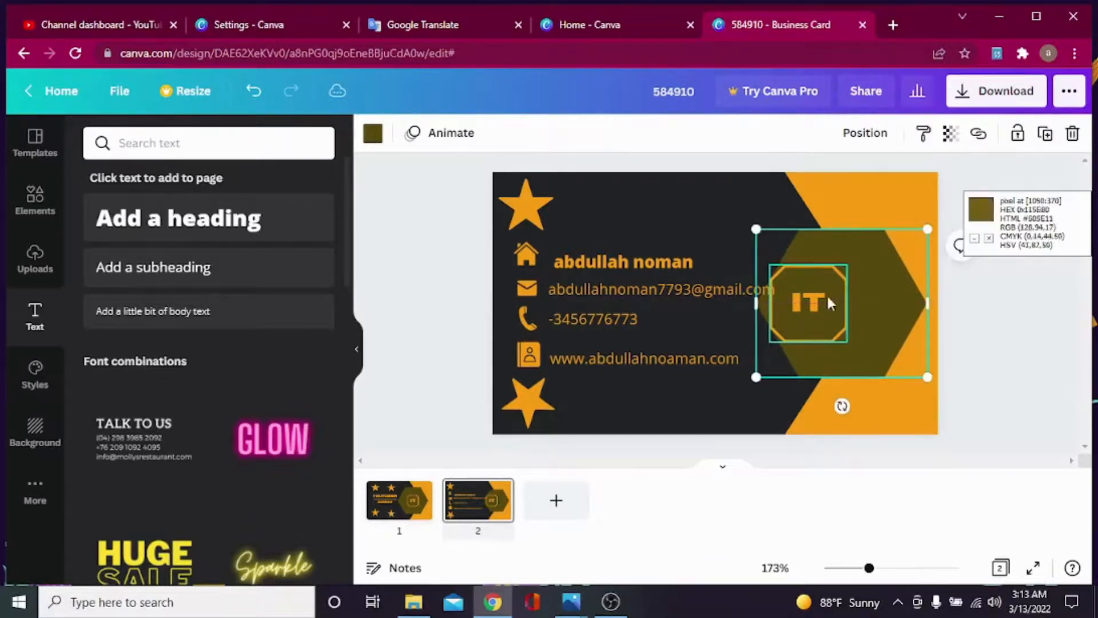
{"action": "left_click", "coordinate": [982, 376]}
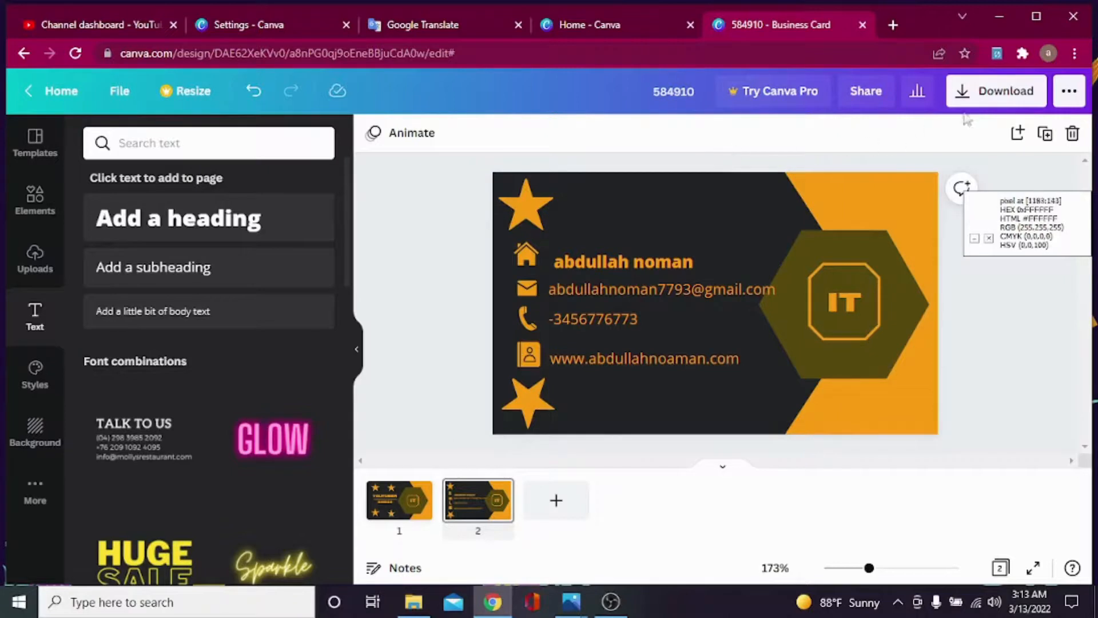
Download both pages of the card as a PDF Print file.
{"action": "left_click", "coordinate": [1001, 96]}
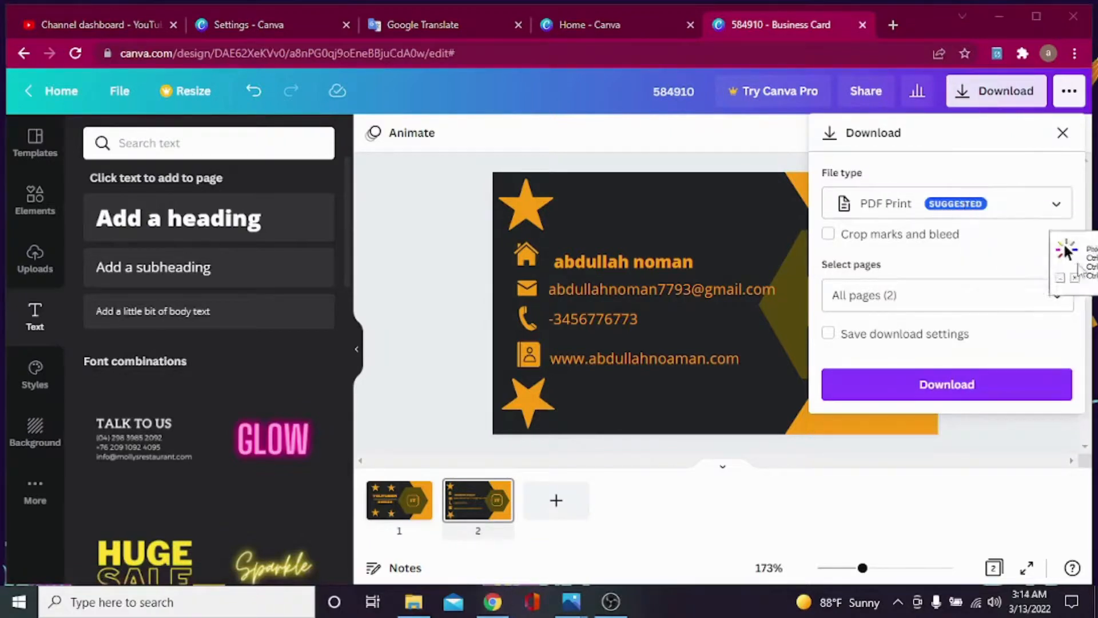
{"action": "left_click", "coordinate": [1055, 218]}
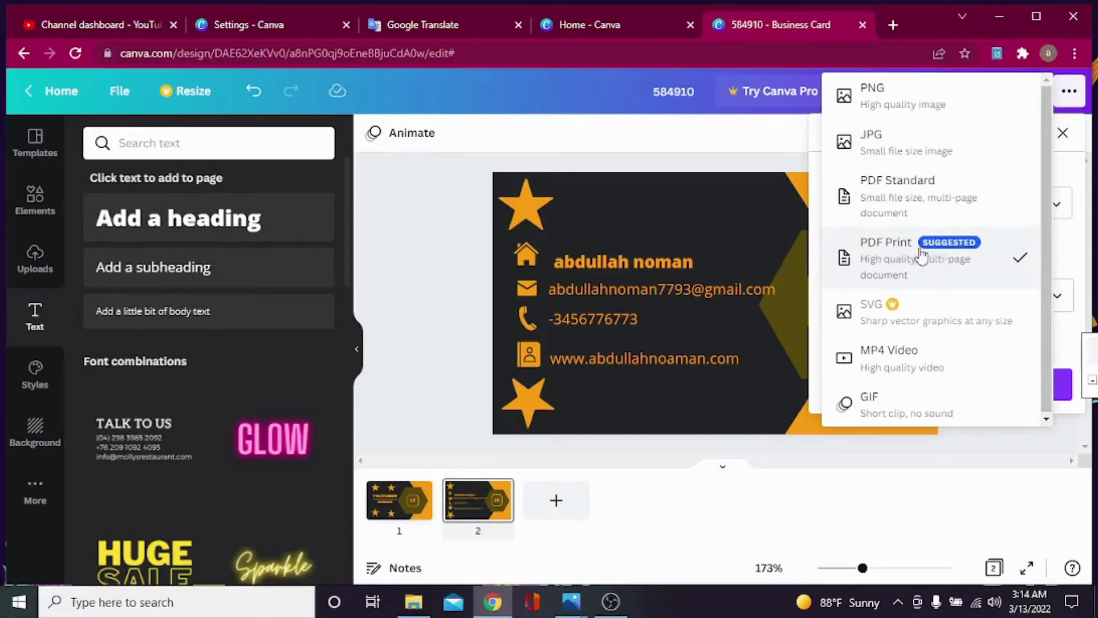
{"action": "left_click", "coordinate": [976, 259]}
{"action": "left_click", "coordinate": [954, 389]}
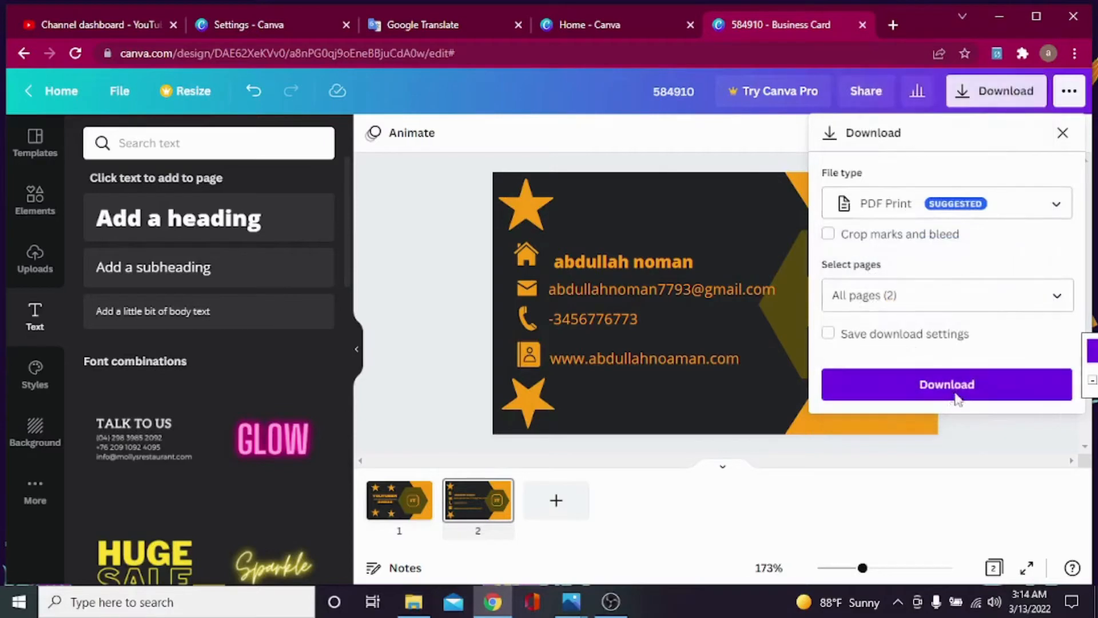